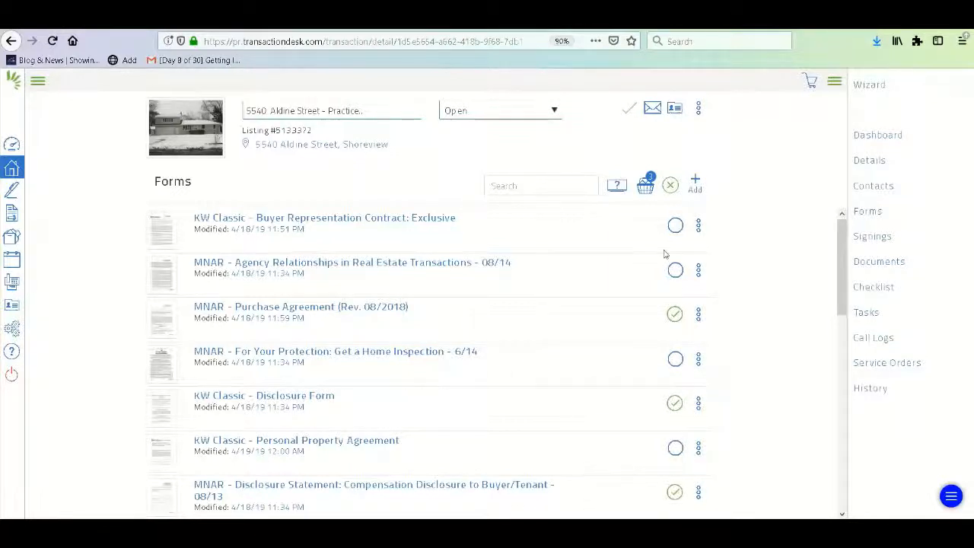
Review the forms selected in the transaction's forms basket and the actions offered for them
left_click(644, 186)
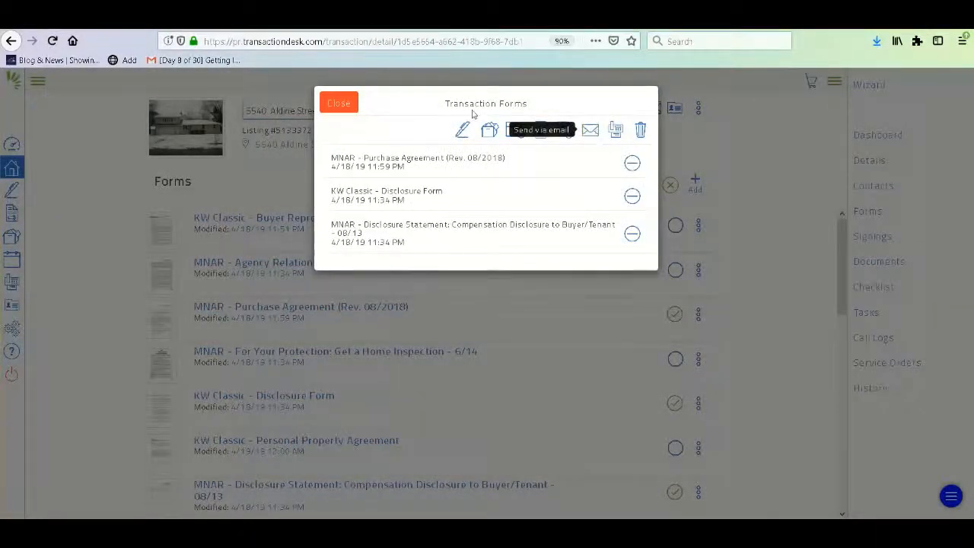
left_click(339, 105)
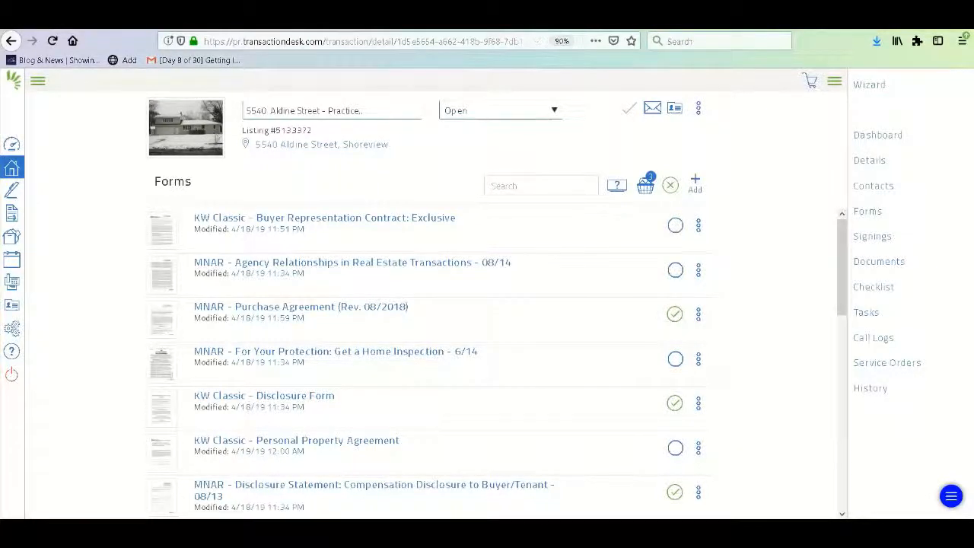
Switch to Gmail and view the Purchase Agreement PDF attached to the TransactionDesk form invitation e-mail
left_click(638, 21)
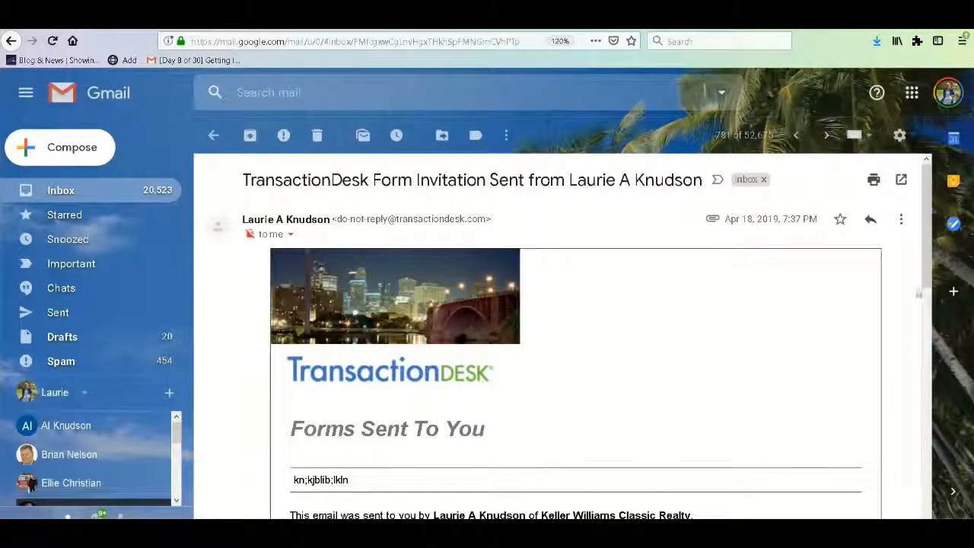
left_click_drag(925, 282, 918, 517)
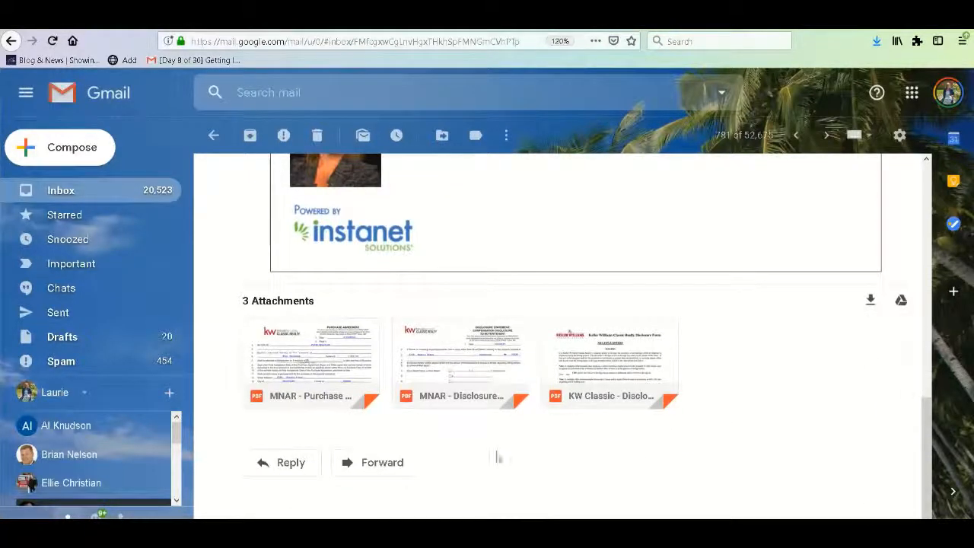
mouse_move(349, 370)
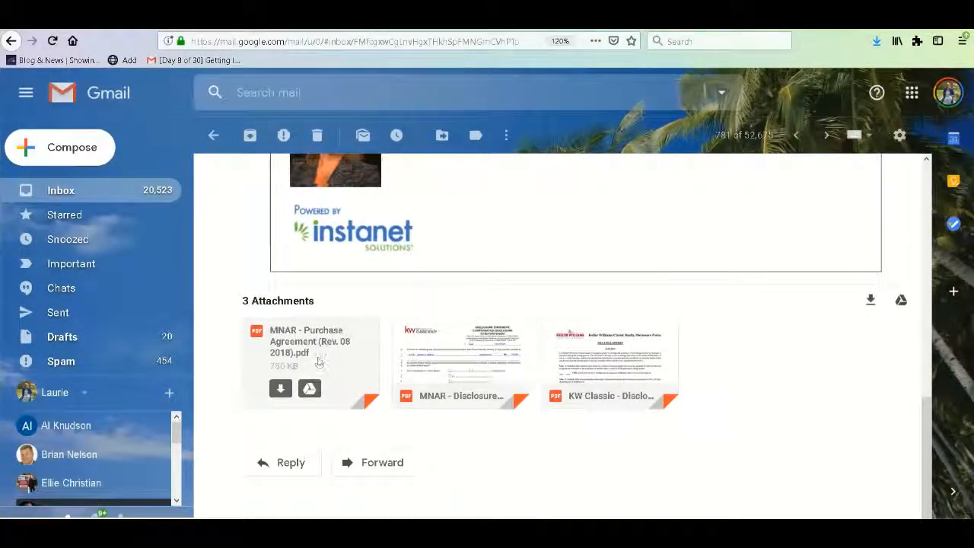
left_click(318, 360)
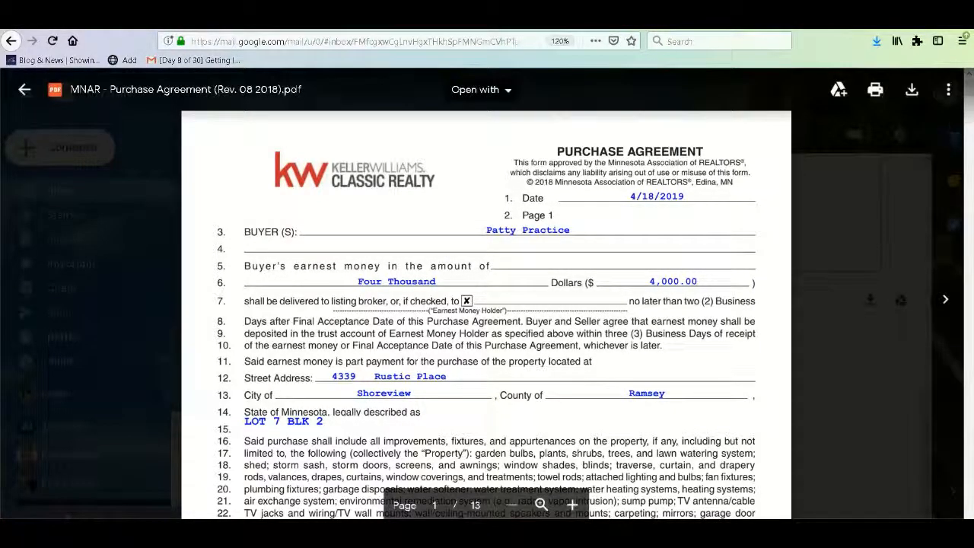
mouse_move(971, 96)
left_mouse_down()
mouse_move(971, 255)
mouse_move(971, 89)
left_mouse_up()
left_click(25, 92)
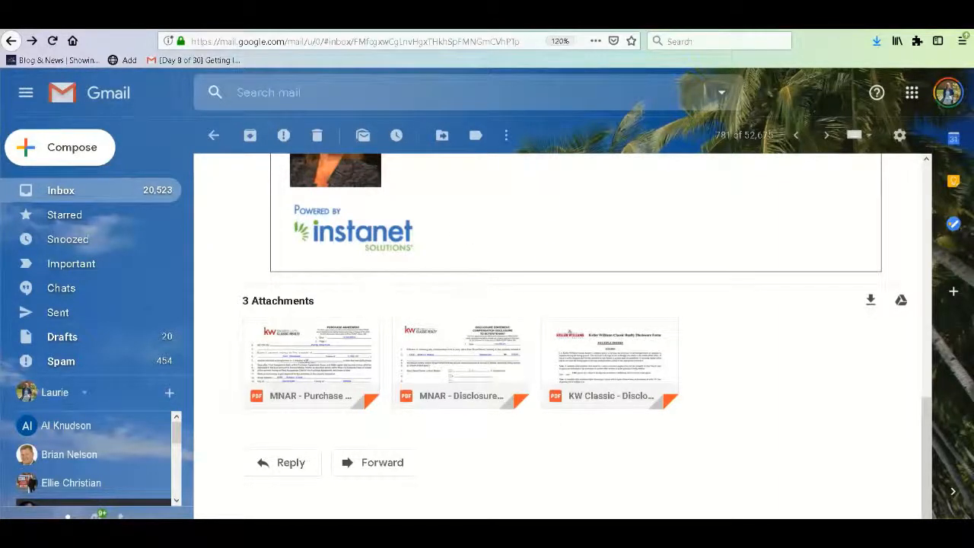
Return to TransactionDesk and start an Authentisign signing with the three forms selected in the transaction's basket
left_click(423, 22)
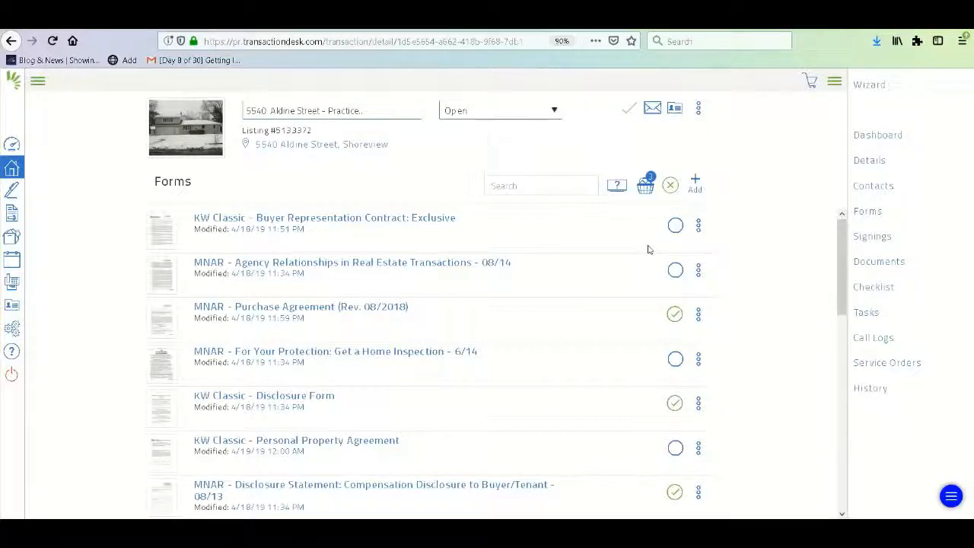
left_click(645, 186)
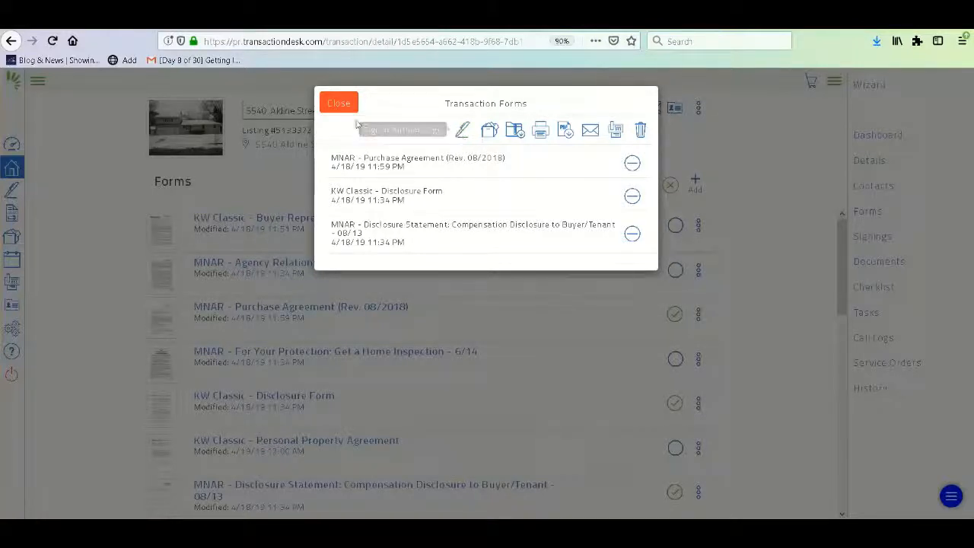
left_click(340, 104)
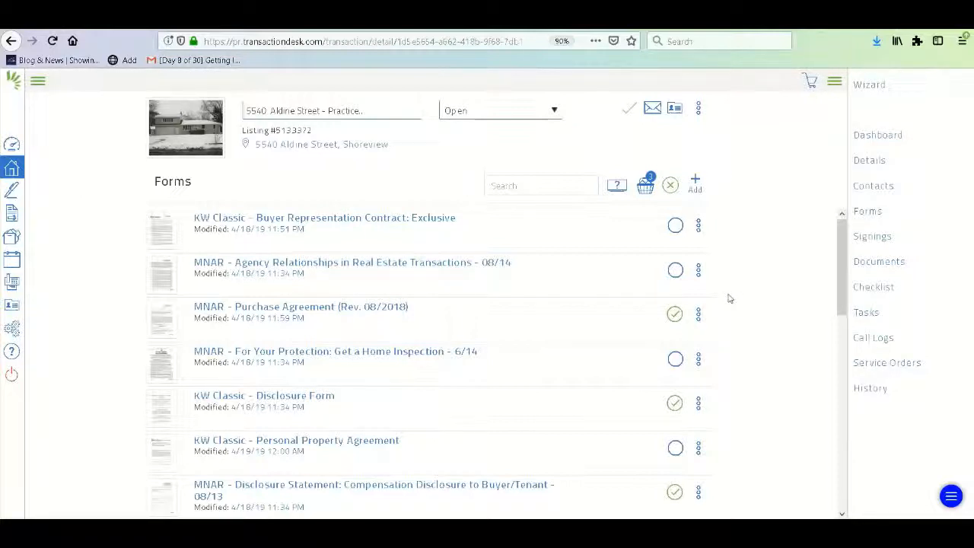
left_click(645, 188)
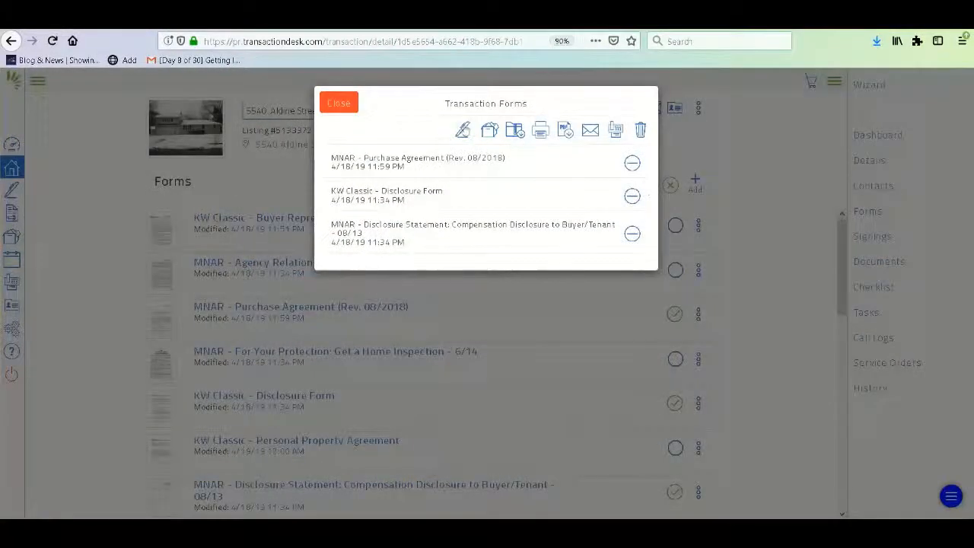
left_click(462, 131)
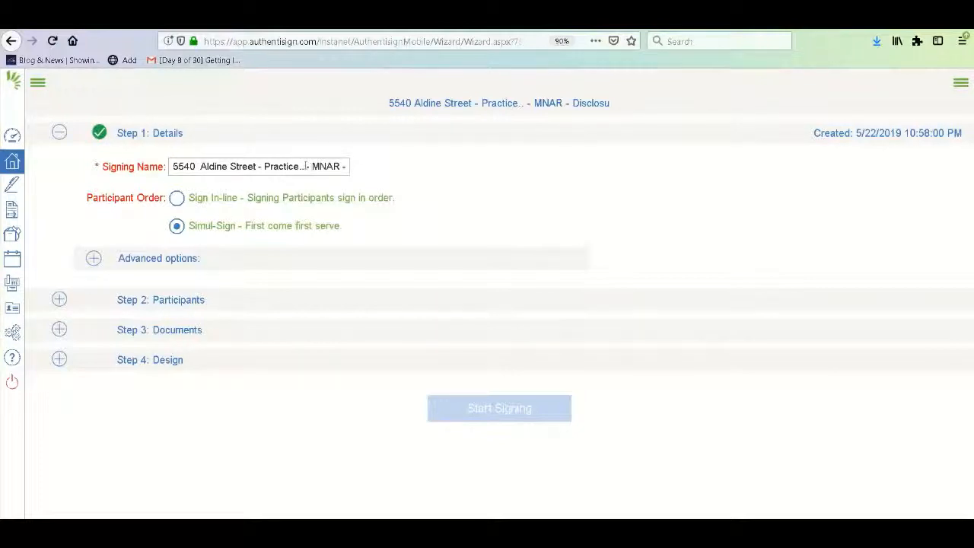
Replace everything after "Practice.." in the signing name with "Round 1"
left_click_drag(305, 166, 355, 167)
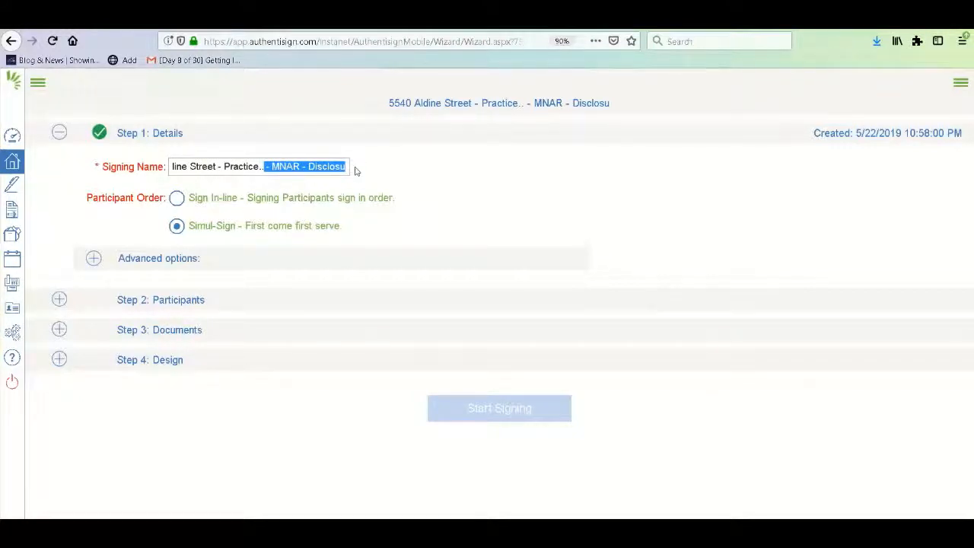
type("Round")
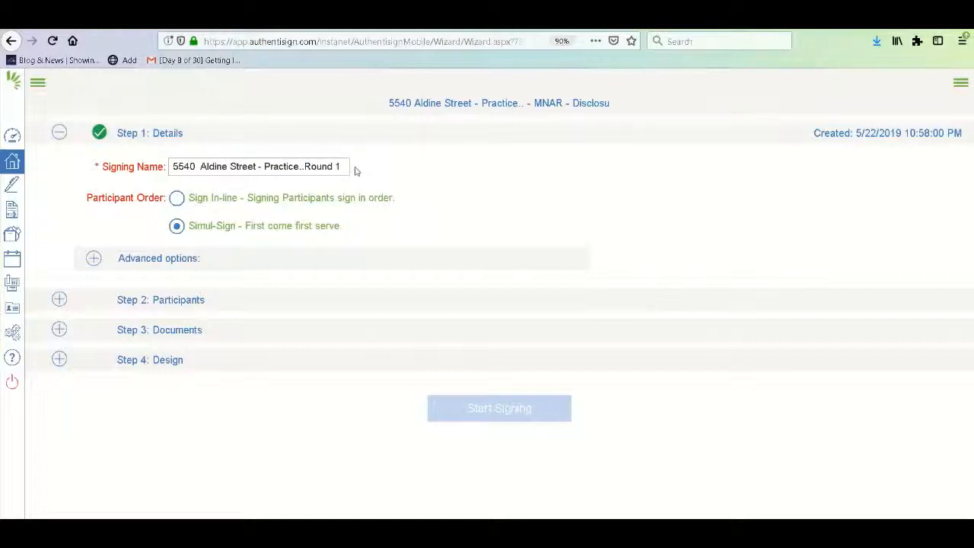
key("BackSpace")
key("BackSpace")
key("BackSpace")
type("Round 1")
Select the buyer from the transaction's contacts as a remote signer for the signing
left_click(148, 301)
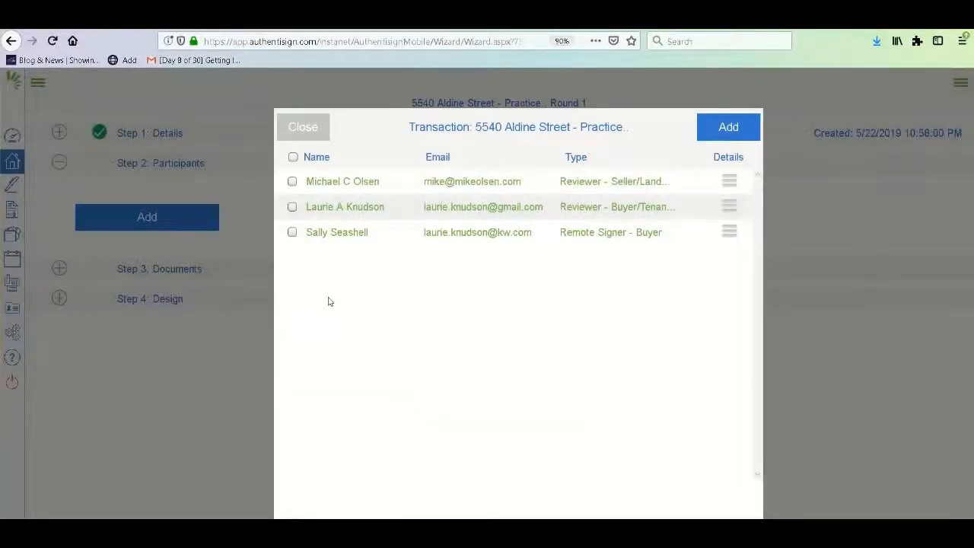
left_click(293, 233)
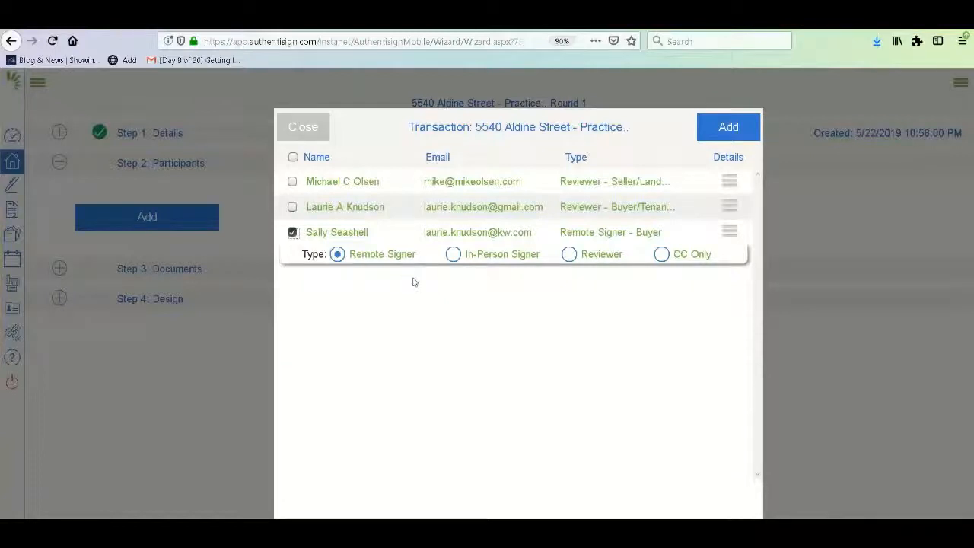
left_click(293, 208)
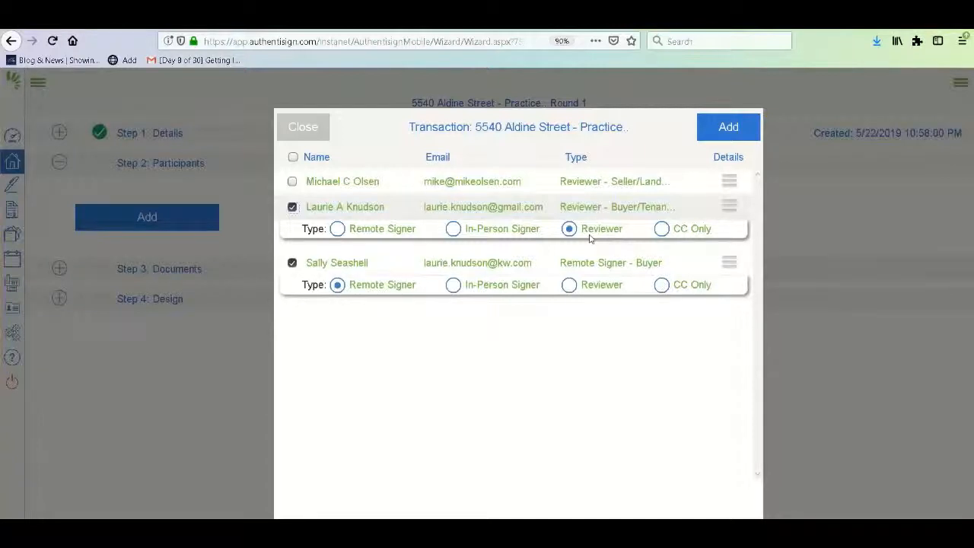
left_click(339, 229)
left_click(569, 229)
left_click(293, 208)
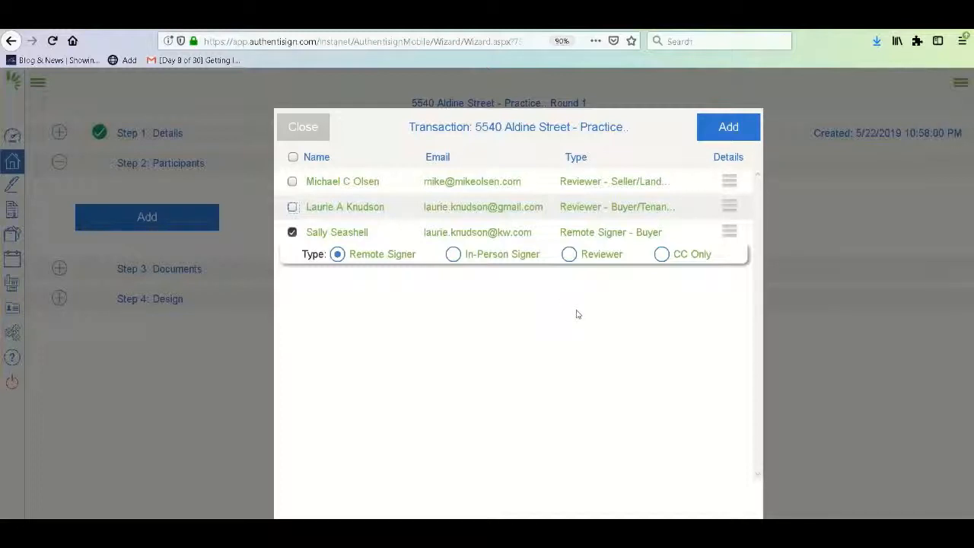
Add the selected buyer to the signing's participants
left_click(737, 128)
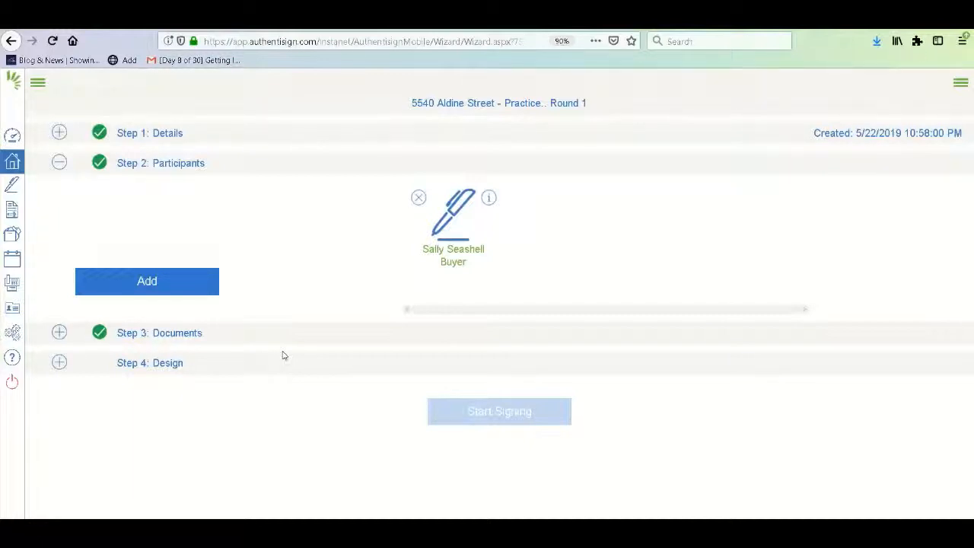
Add the DocBox Seller Disclosure Packet from the transaction's forms and documents to the signing
left_click(176, 335)
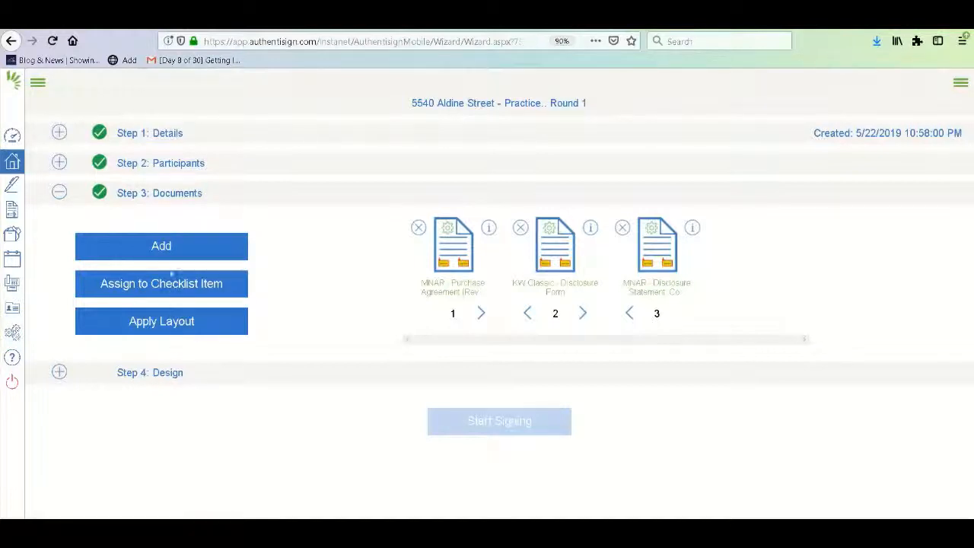
left_click(163, 245)
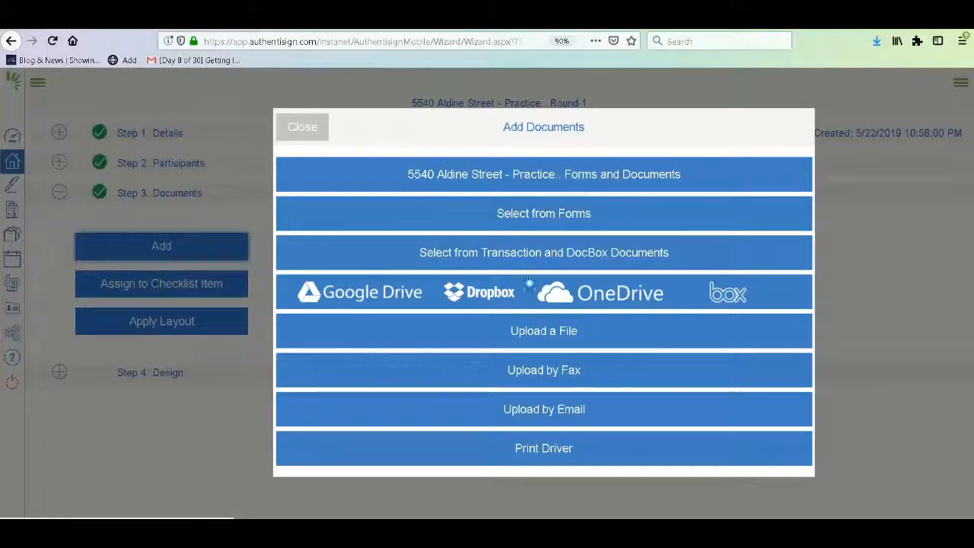
left_click(611, 179)
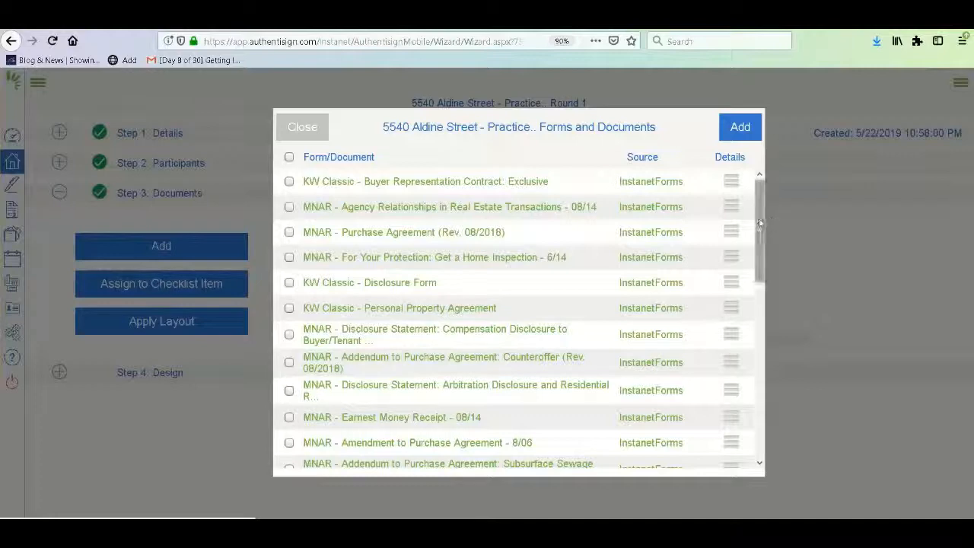
left_click_drag(759, 217, 760, 396)
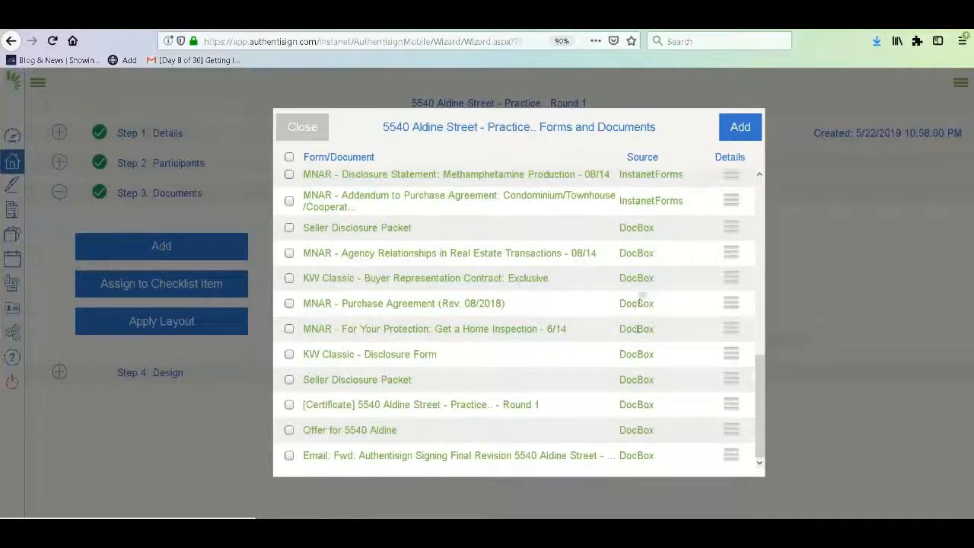
left_click(289, 229)
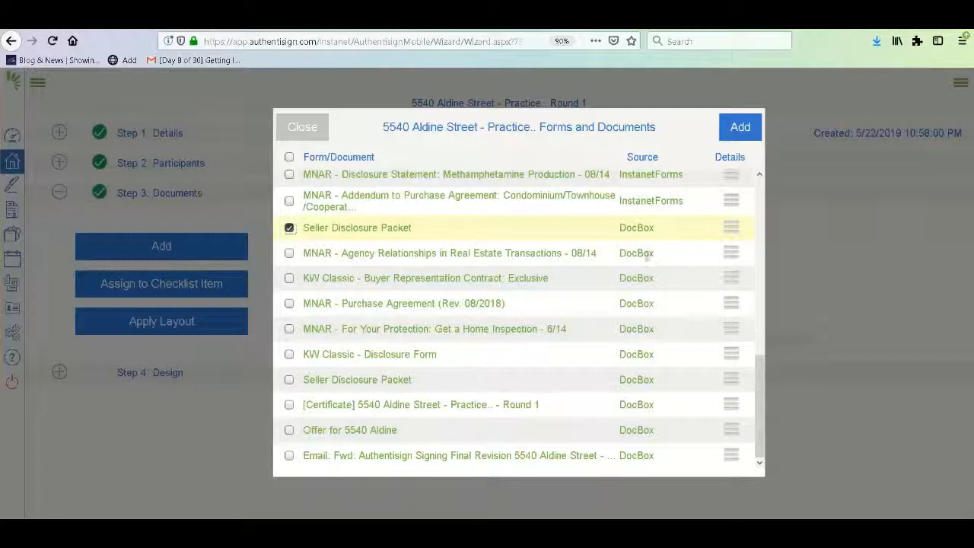
left_click(738, 128)
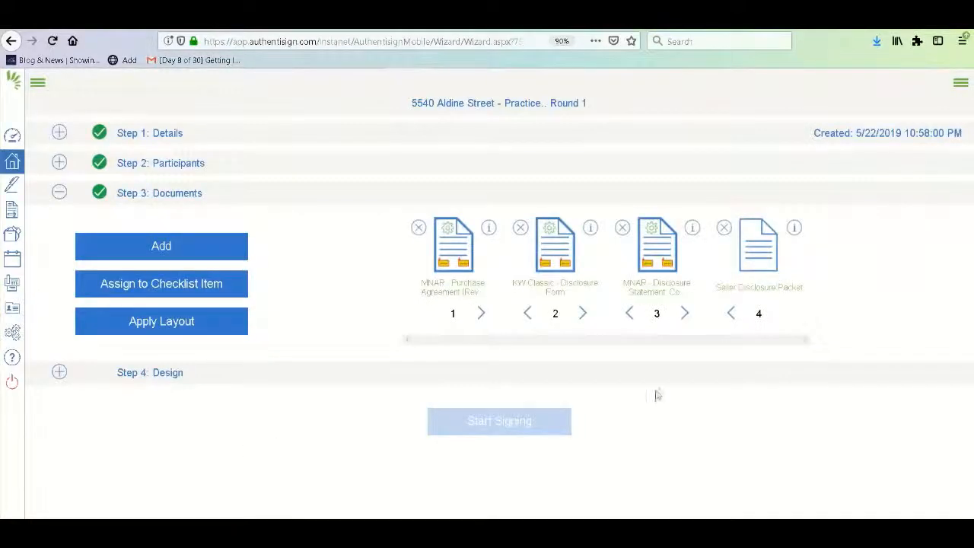
Preview the Seller Disclosure Packet's pages and document details
left_click(766, 262)
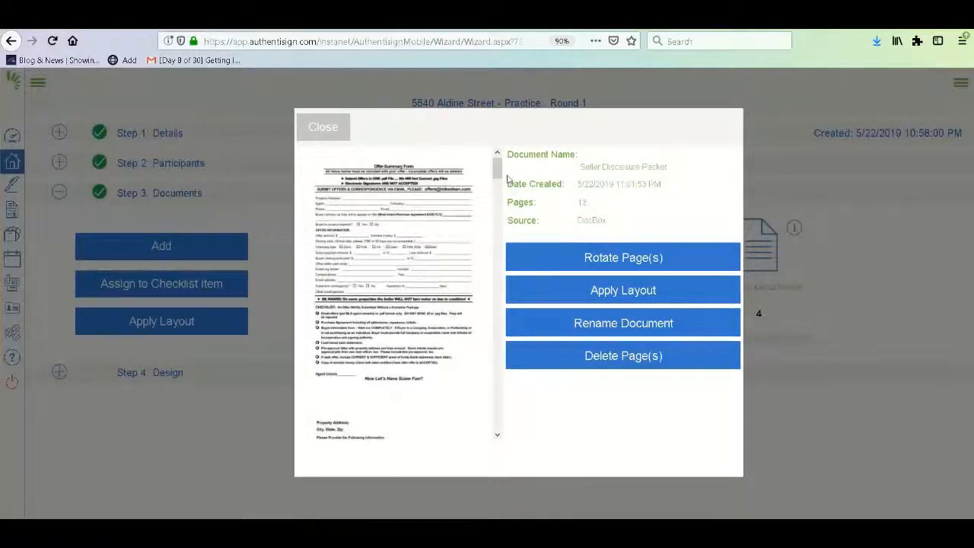
mouse_move(498, 169)
left_mouse_down()
mouse_move(503, 434)
mouse_move(508, 260)
mouse_move(497, 156)
left_mouse_up()
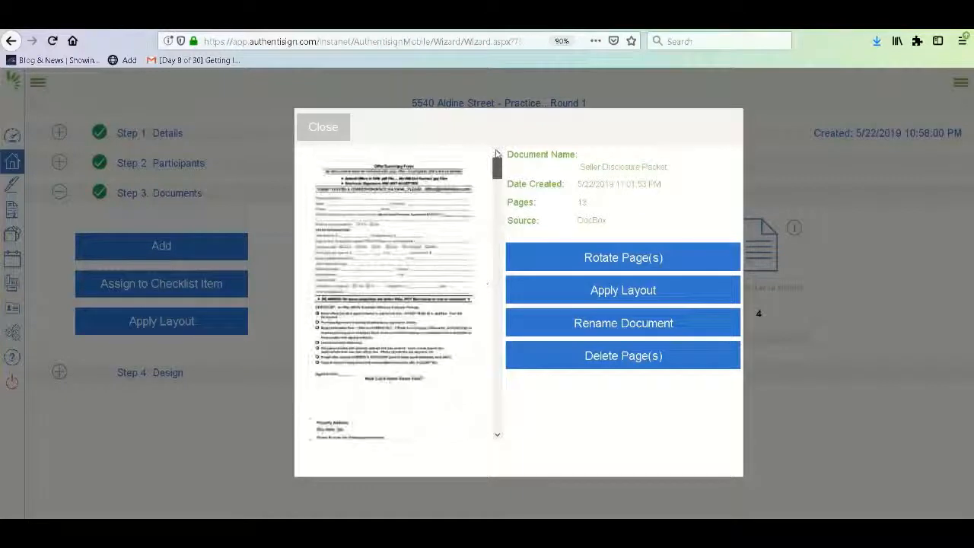
left_click(328, 137)
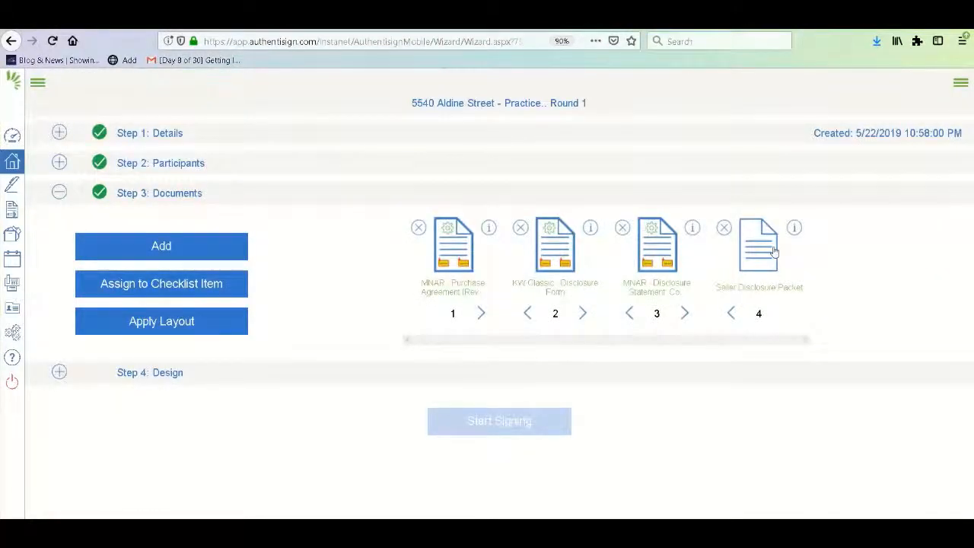
Move the Seller Disclosure Packet up to third in the document order and back to fourth
left_click(731, 315)
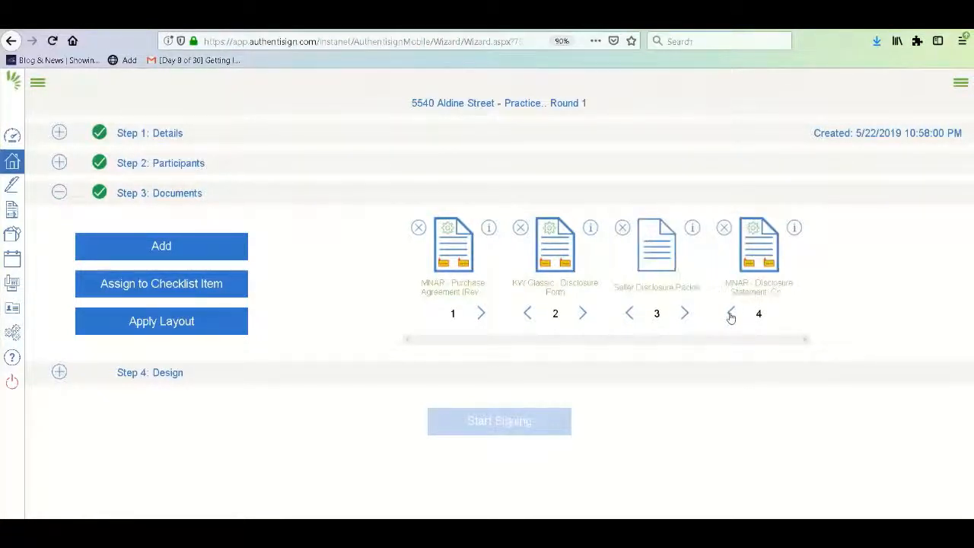
left_click(685, 314)
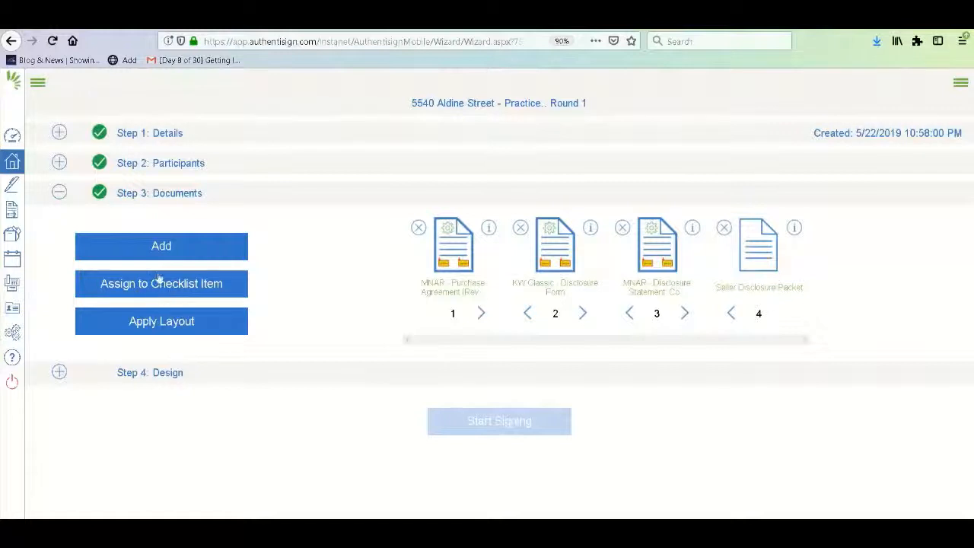
Open the signing's design step and place an Initial Here block for the buyer near the upper right of Purchase Agreement page 1
left_click(172, 374)
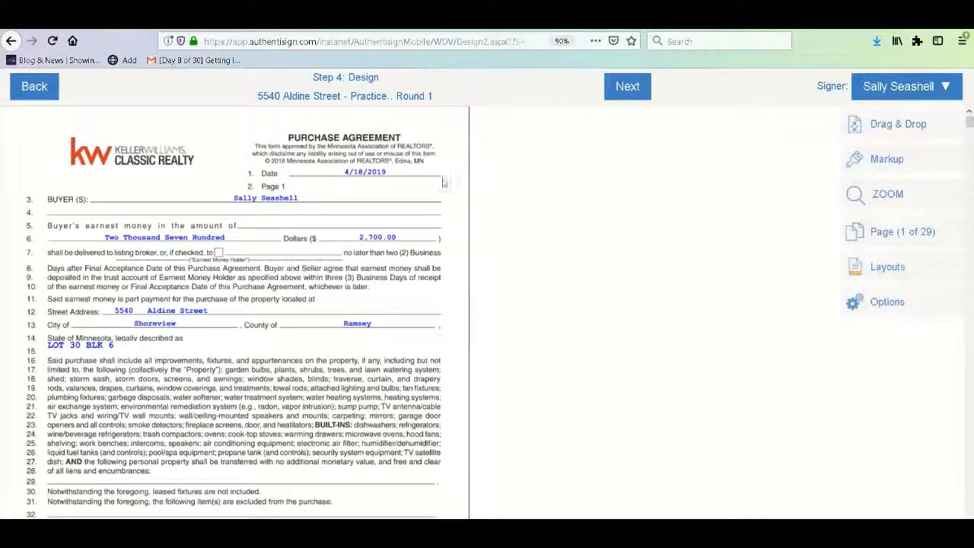
left_click(945, 87)
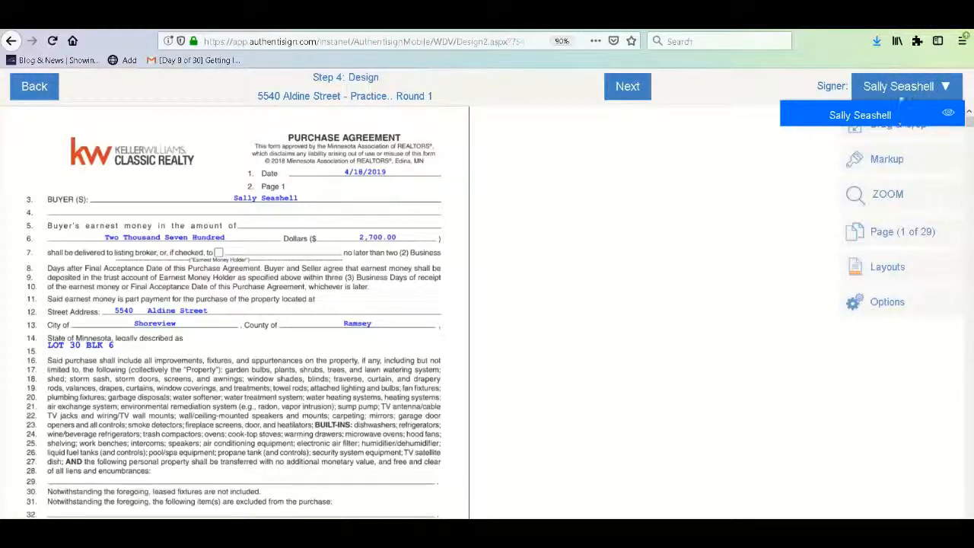
left_click(900, 88)
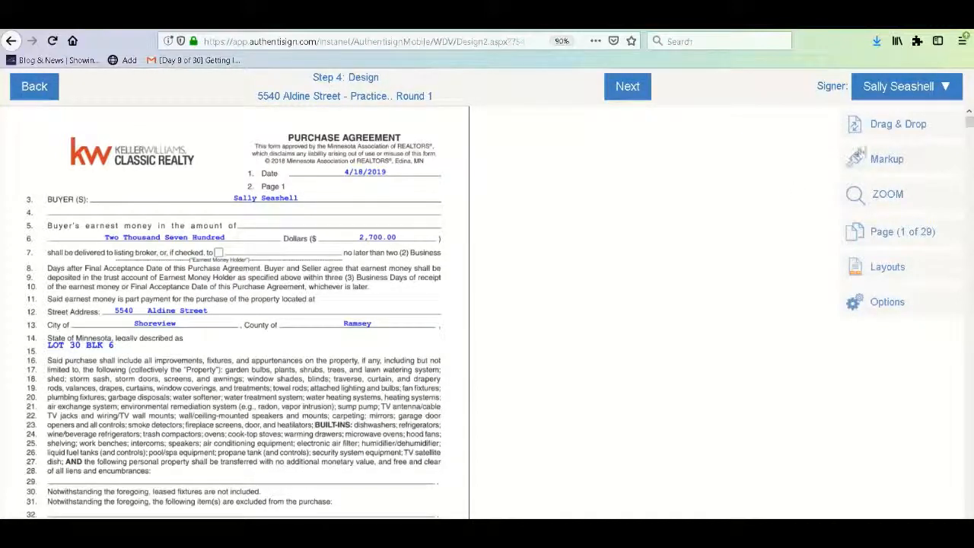
left_click(881, 125)
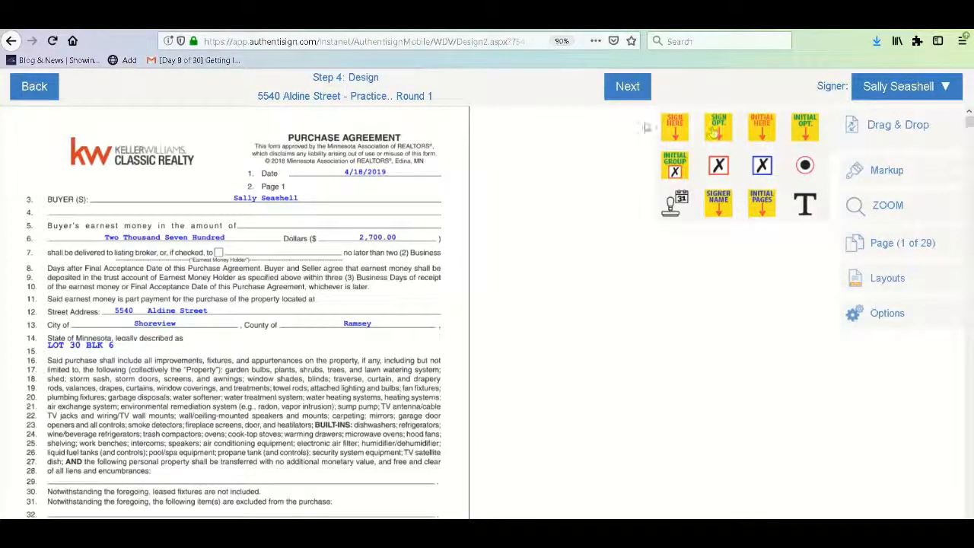
left_click_drag(764, 127, 434, 192)
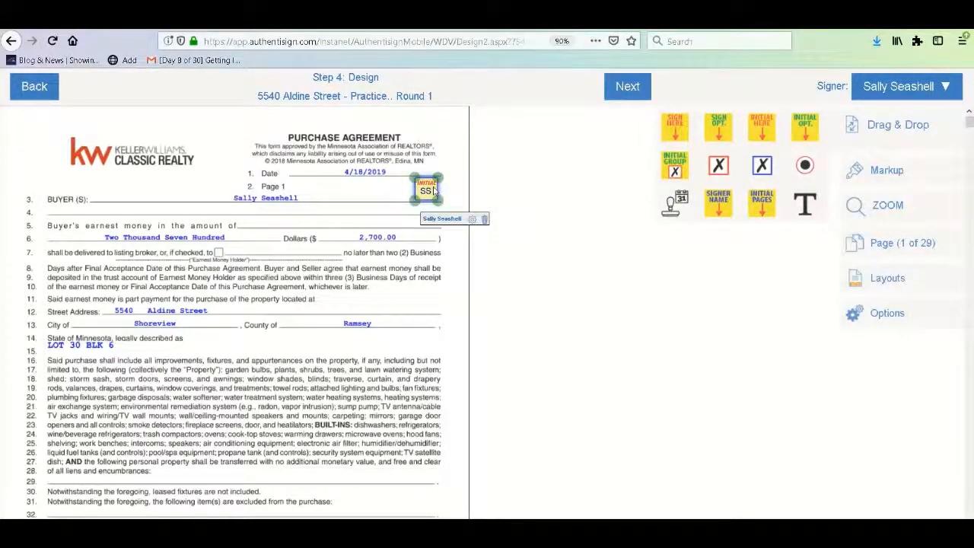
Delete the buyer's Initial Here block from page 1 of the Purchase Agreement
left_click(878, 89)
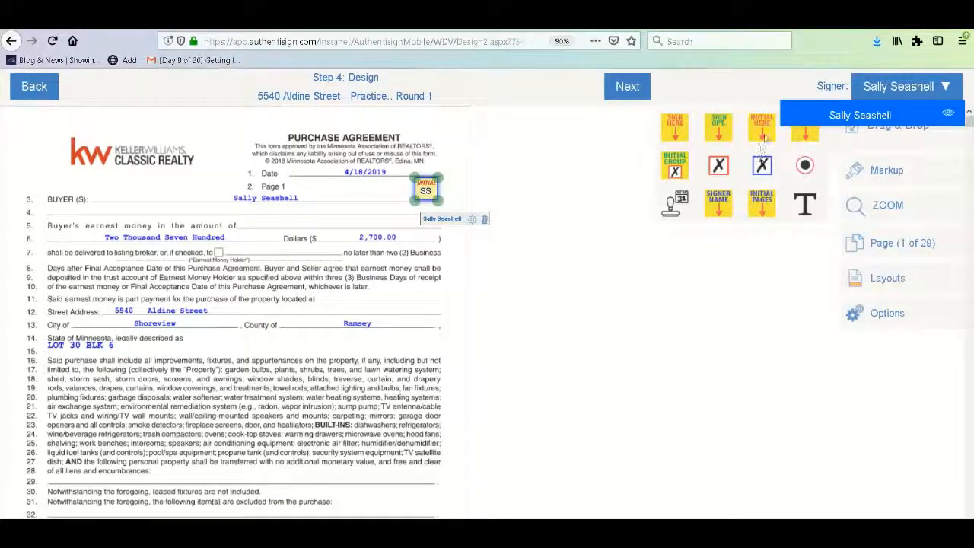
left_click(484, 220)
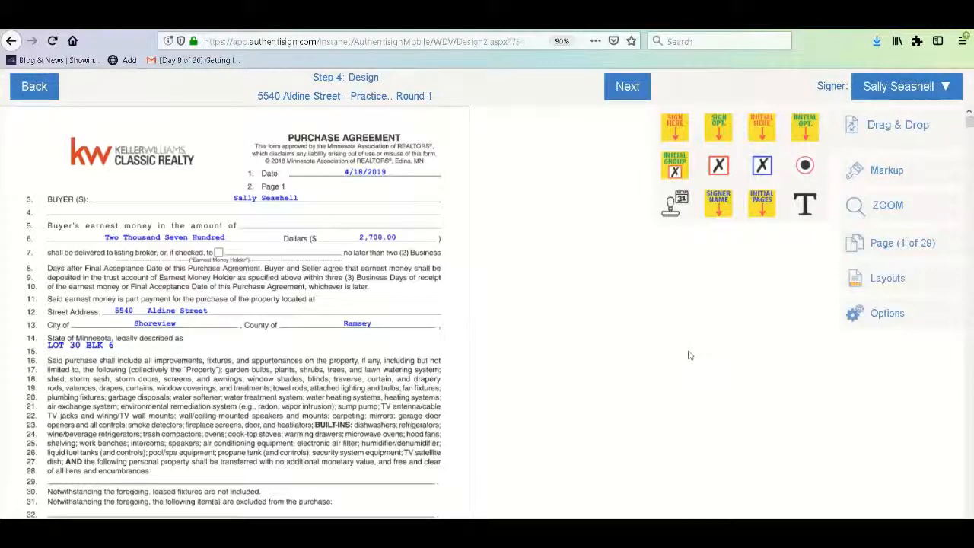
Delete the buyer's optional signature block and its date from the Dual Agency Representation section on Purchase Agreement page 10
left_click(881, 128)
left_click(883, 158)
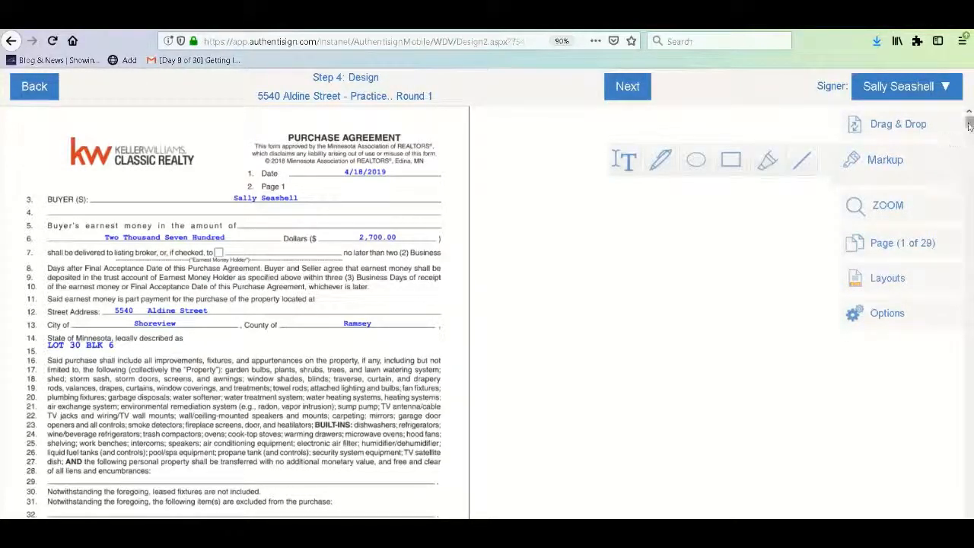
left_click_drag(969, 124, 969, 244)
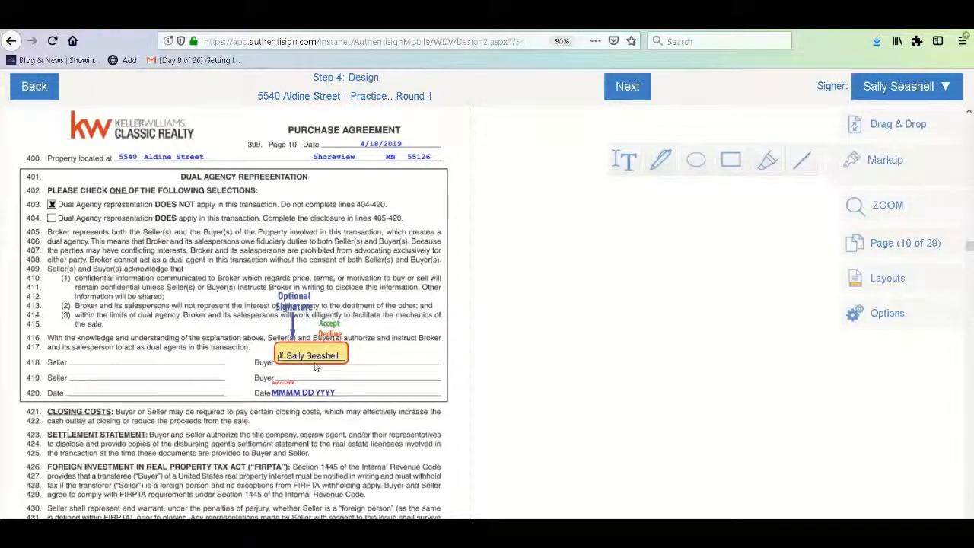
left_click(321, 354)
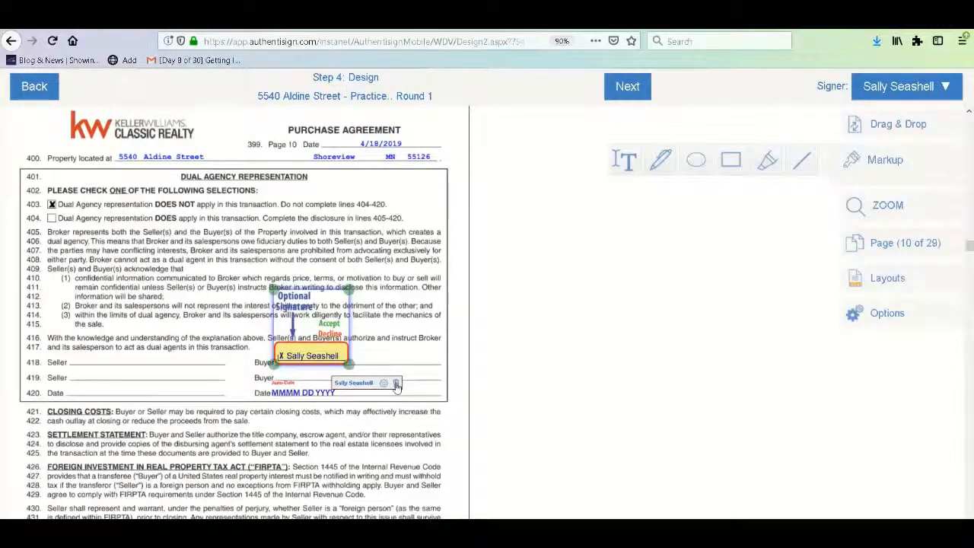
left_click(396, 384)
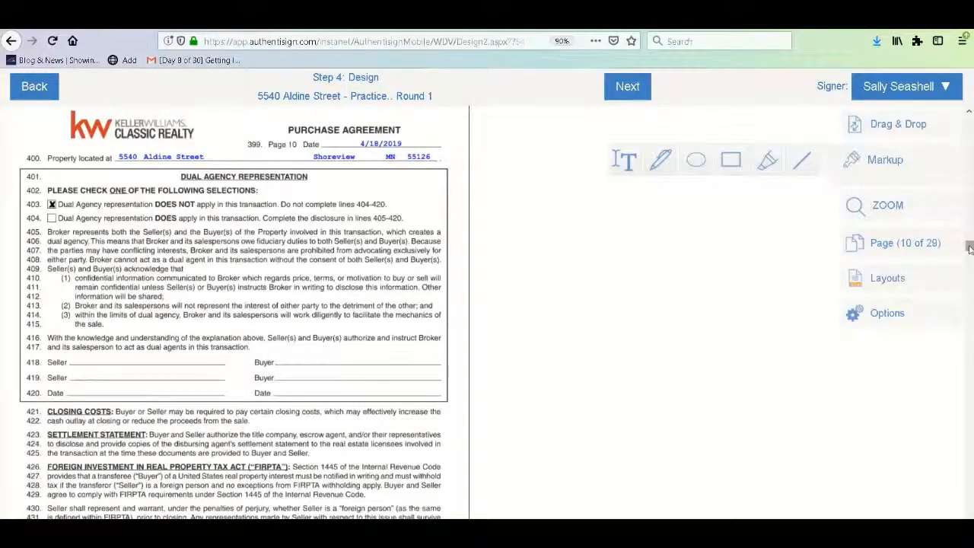
Move the buyer's signature and date blocks on the wire fraud alert, page 13, onto the left-hand signature and date line
left_click_drag(970, 248, 970, 276)
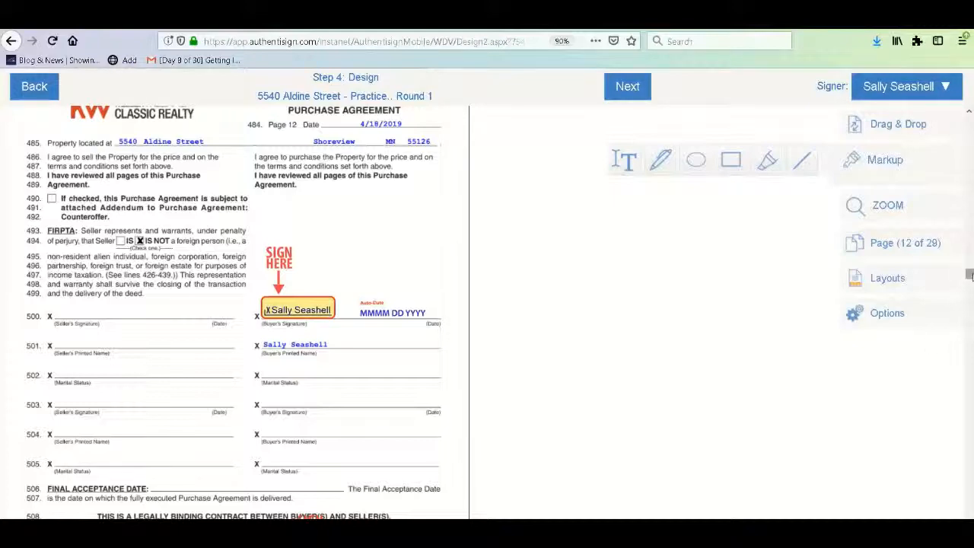
left_click_drag(970, 275, 970, 280)
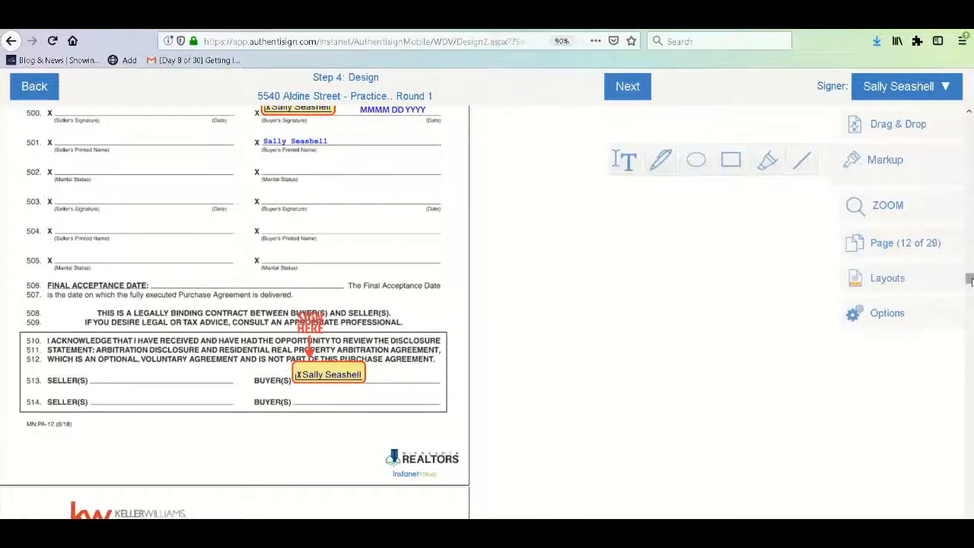
left_click_drag(970, 280, 969, 295)
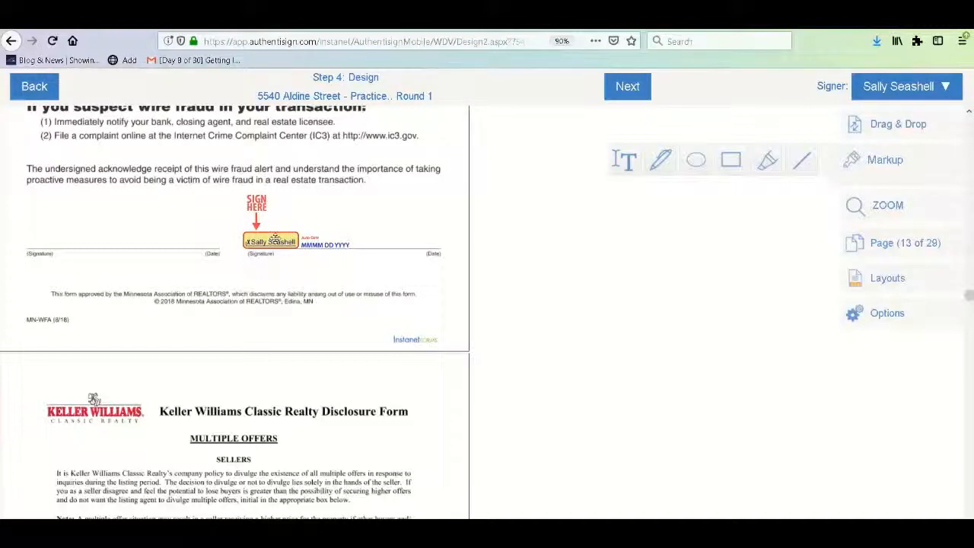
left_click_drag(274, 242, 54, 239)
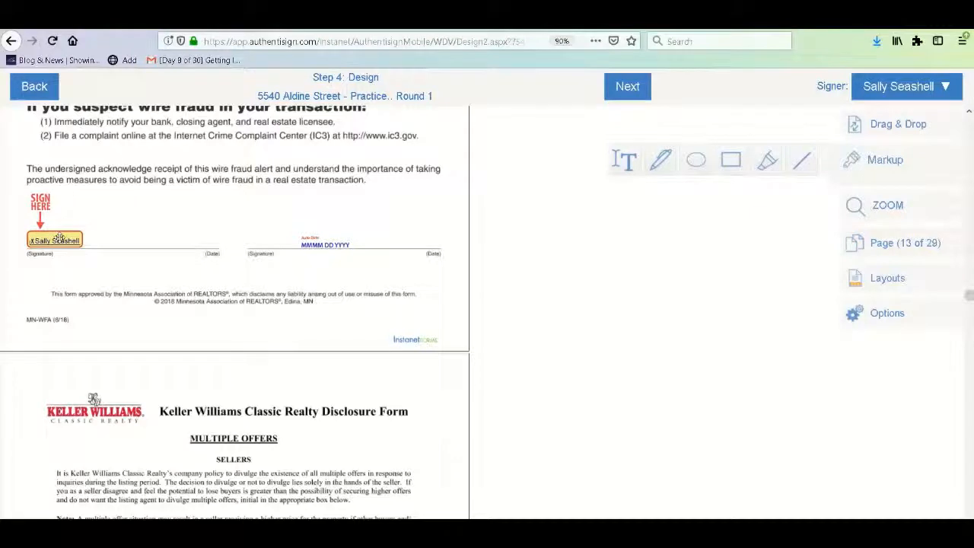
left_click_drag(331, 237, 187, 240)
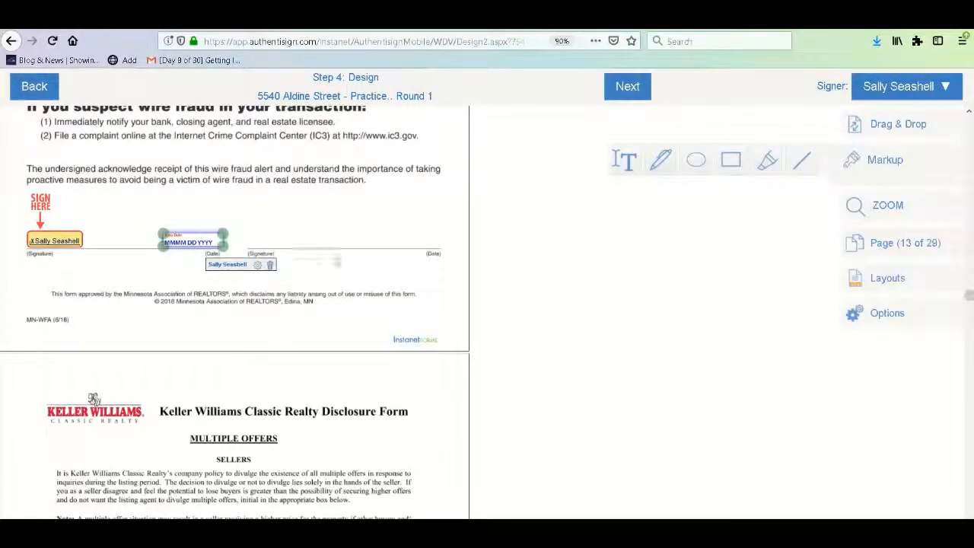
left_click(336, 271)
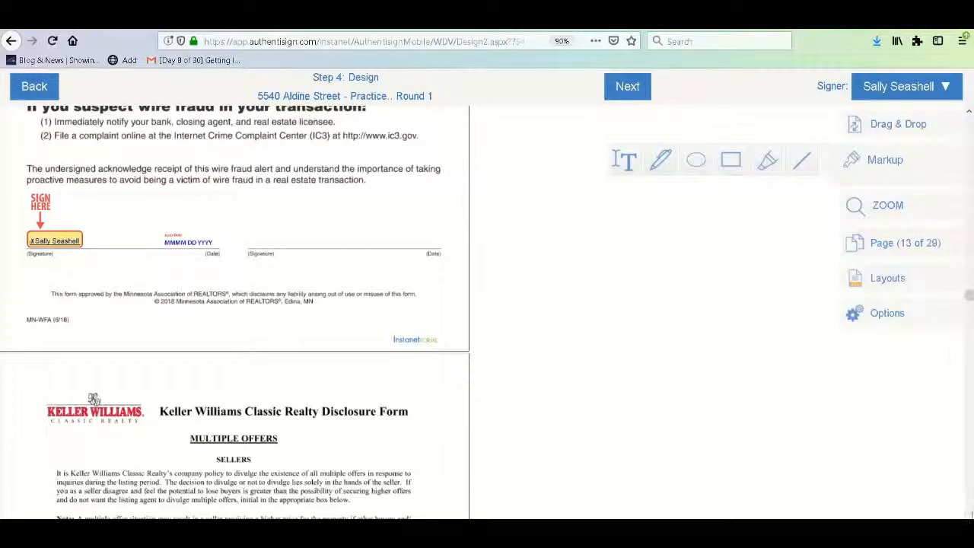
Place an Initial Here block on the "I DO permit" line of the Multiple Offers section on page 14 and delete it
scroll(234, 312, "down", 4)
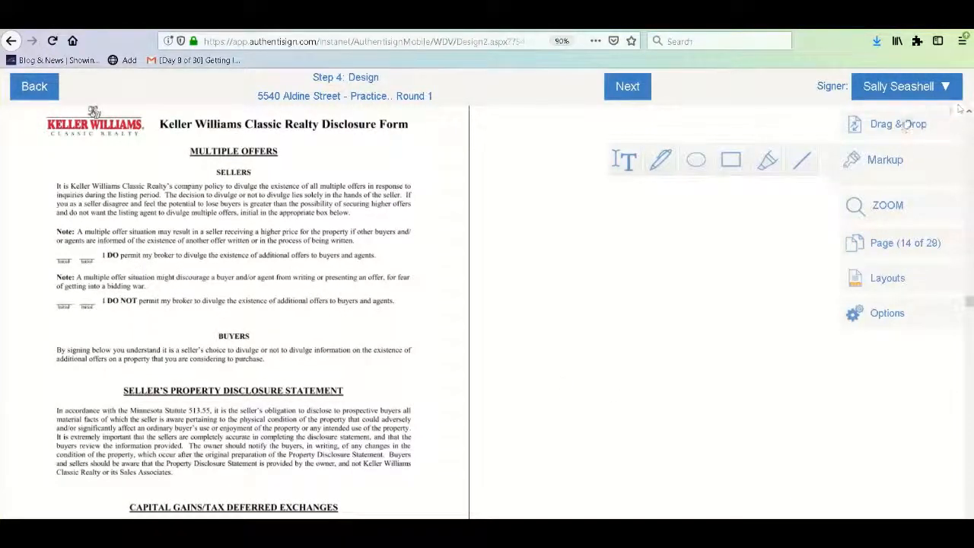
left_click(902, 126)
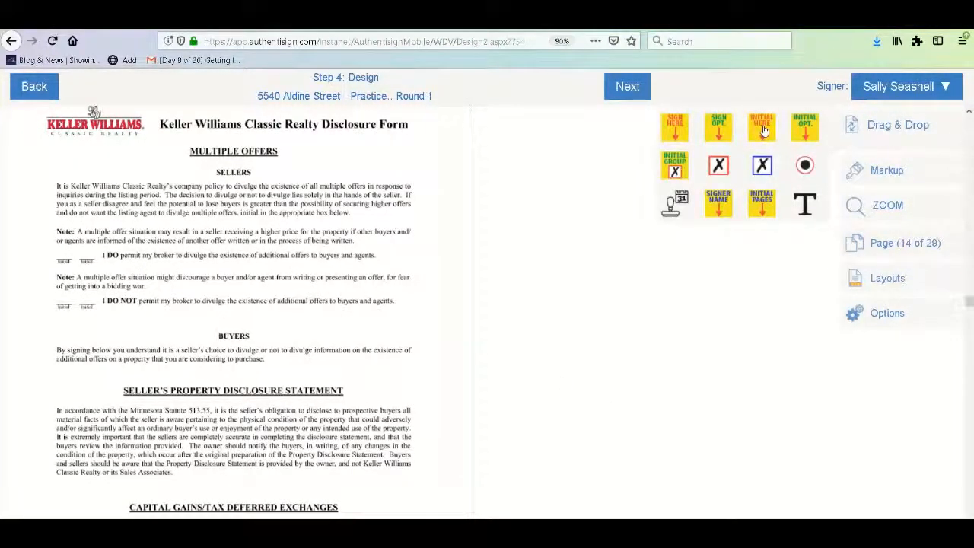
left_click_drag(764, 131, 67, 251)
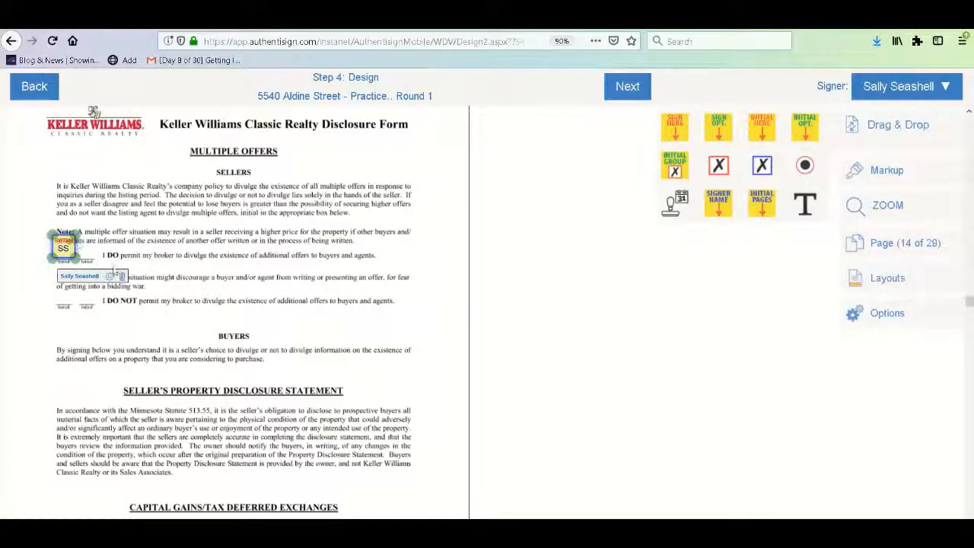
left_click(122, 277)
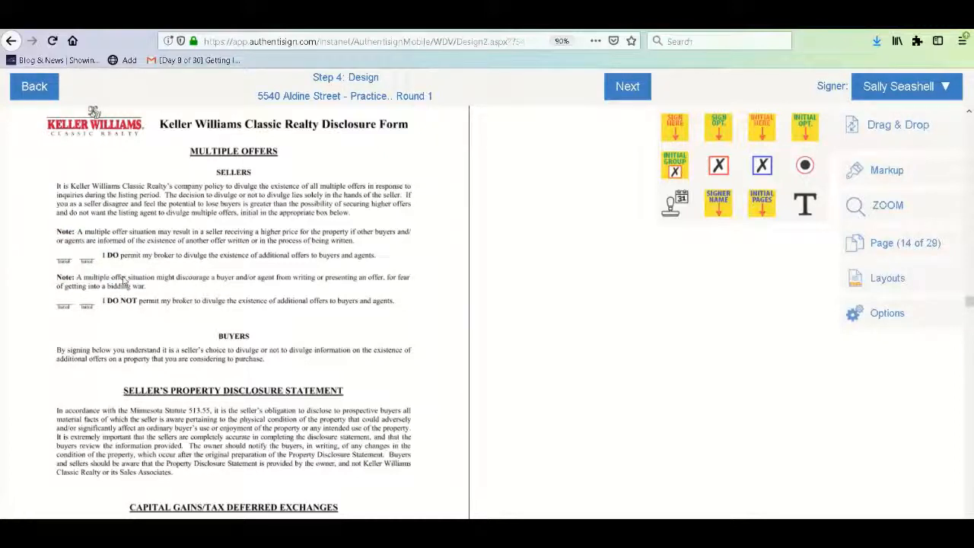
Cross out the Sellers part of the Multiple Offers section on page 14 with two red diagonal markup lines
left_click(855, 174)
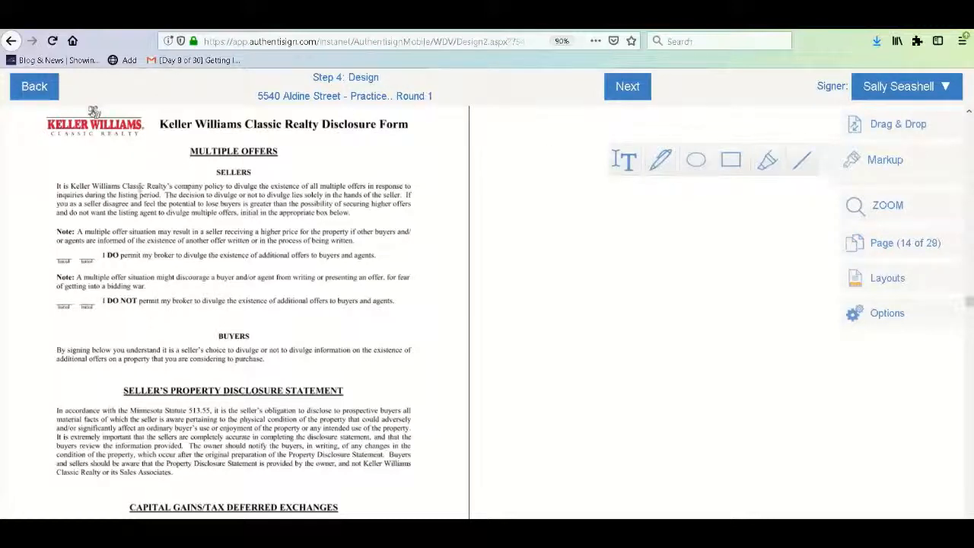
mouse_move(58, 158)
left_mouse_down()
mouse_move(308, 229)
mouse_move(415, 287)
mouse_move(424, 311)
left_mouse_up()
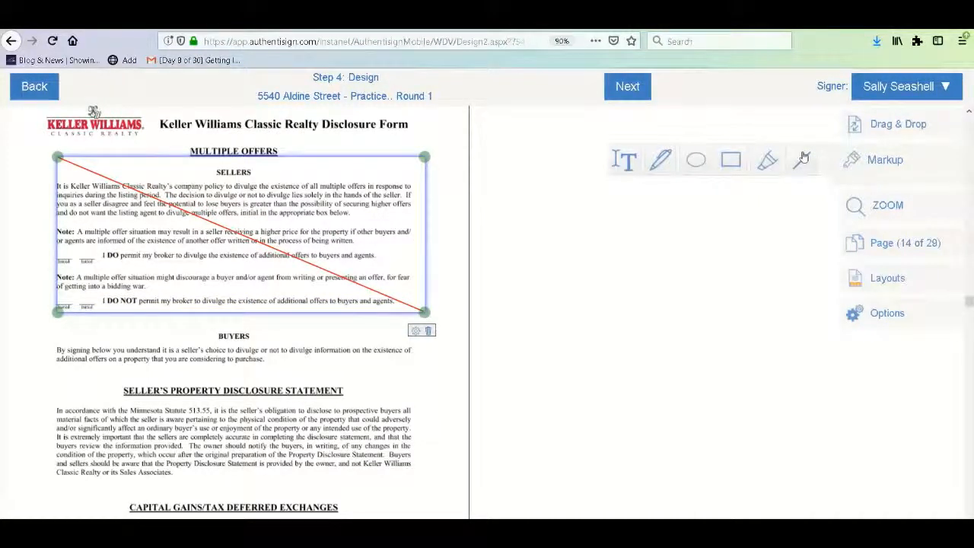
mouse_move(430, 146)
left_mouse_down()
mouse_move(124, 257)
mouse_move(58, 311)
left_mouse_up()
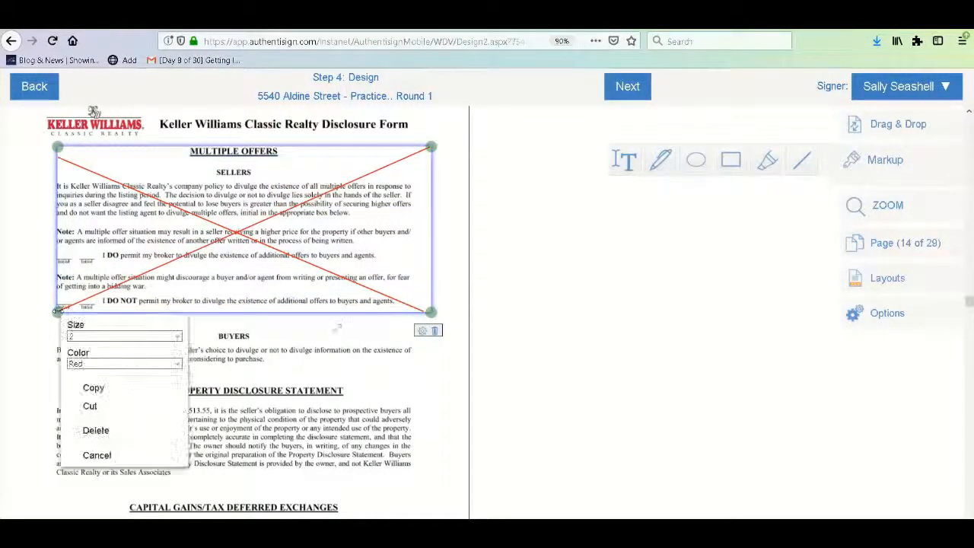
left_click(582, 305)
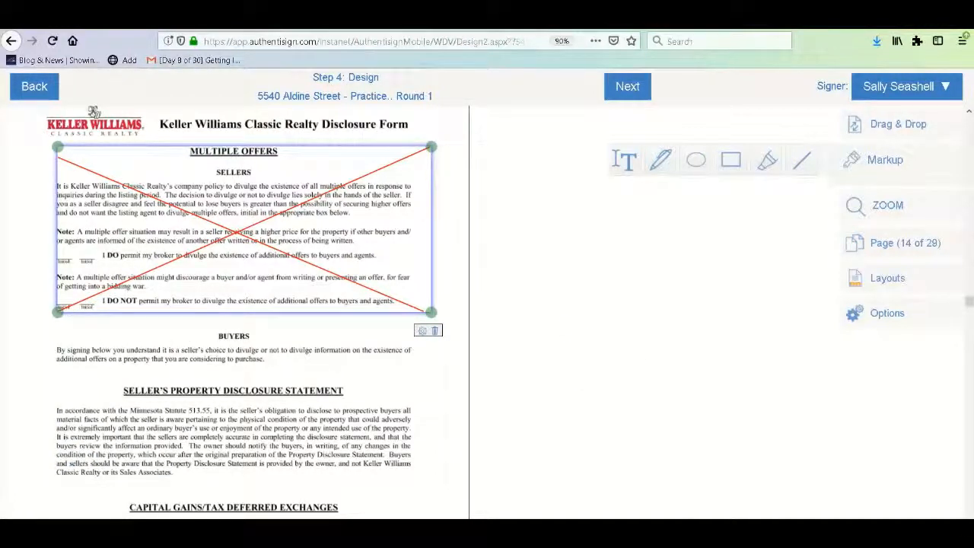
Nudge the buyer's signature block up and right on page 15 and add a date stamp above the first date line
scroll(245, 312, "down", 4)
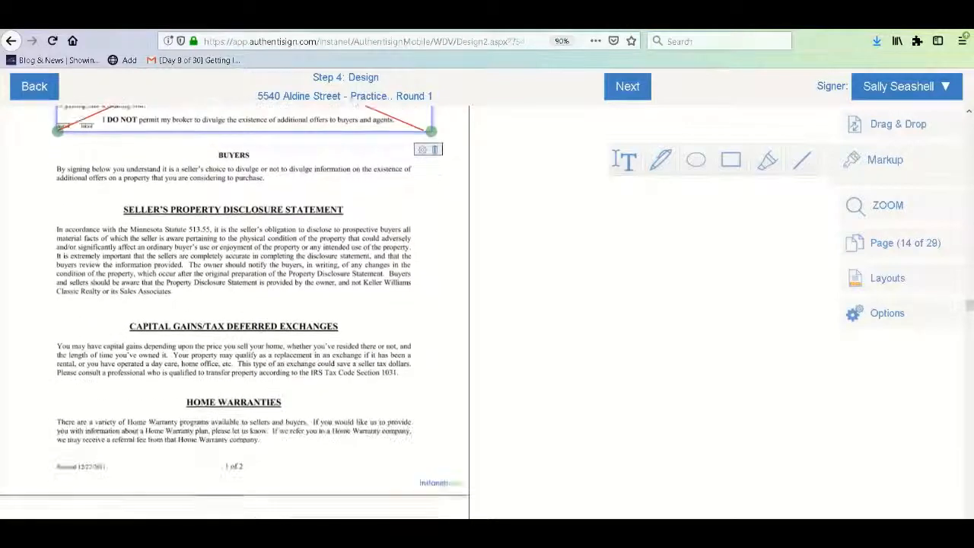
scroll(236, 312, "down", 5)
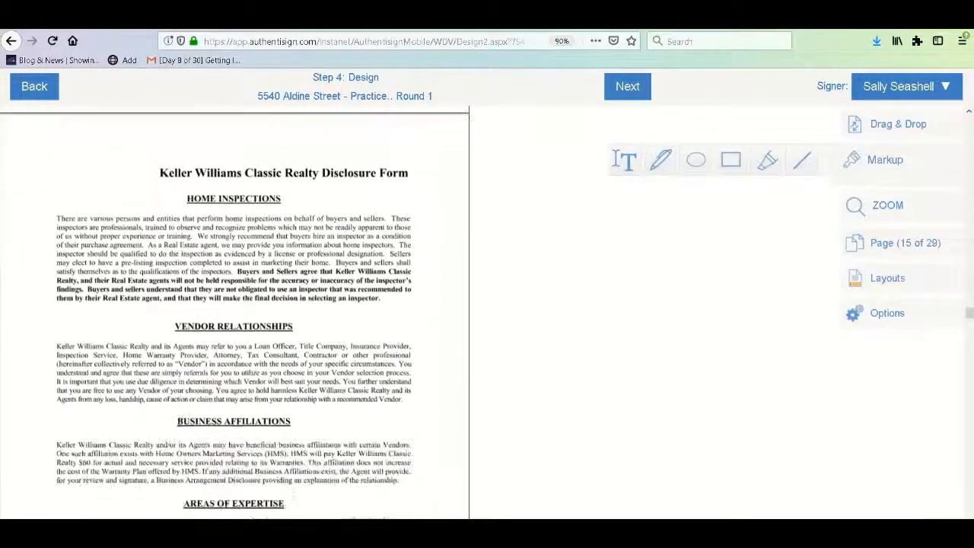
scroll(173, 279, "down", 4)
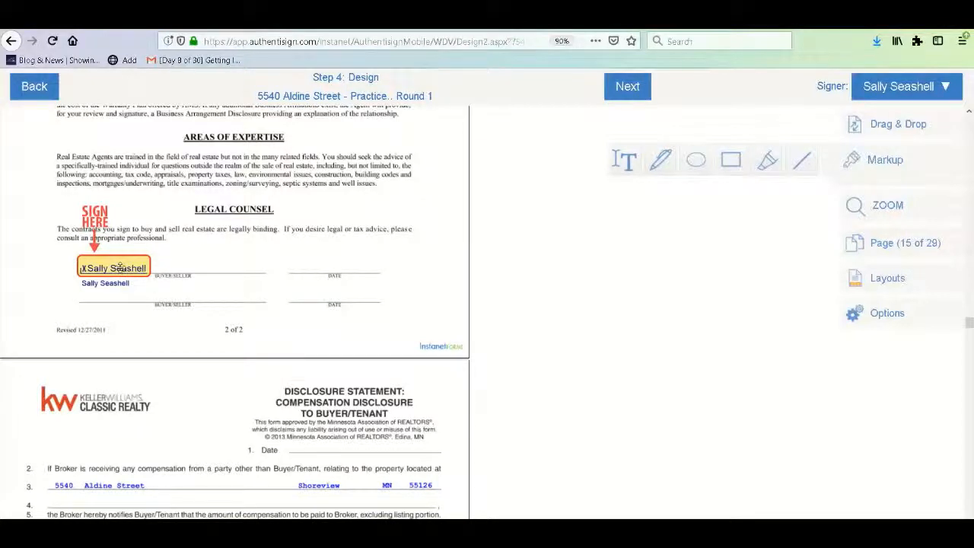
left_click_drag(120, 267, 129, 263)
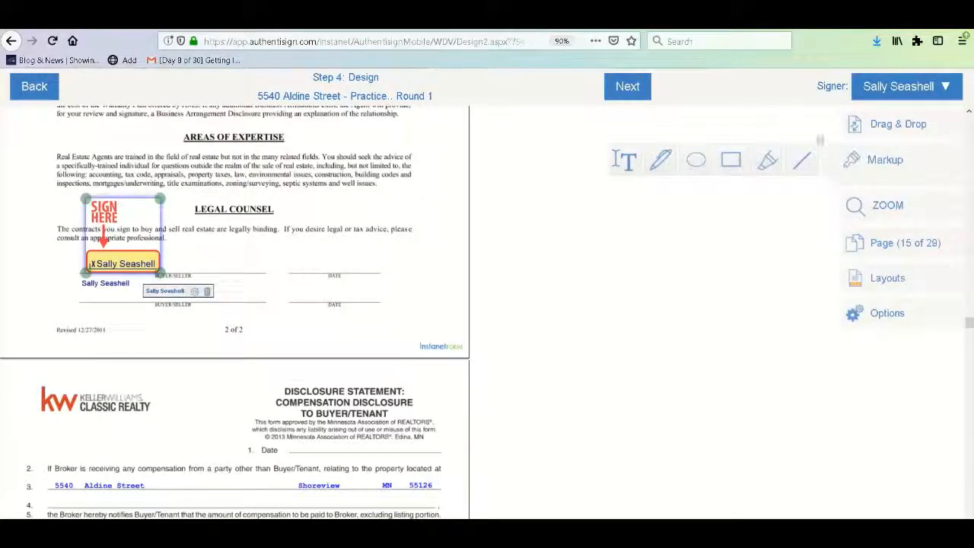
left_click(864, 127)
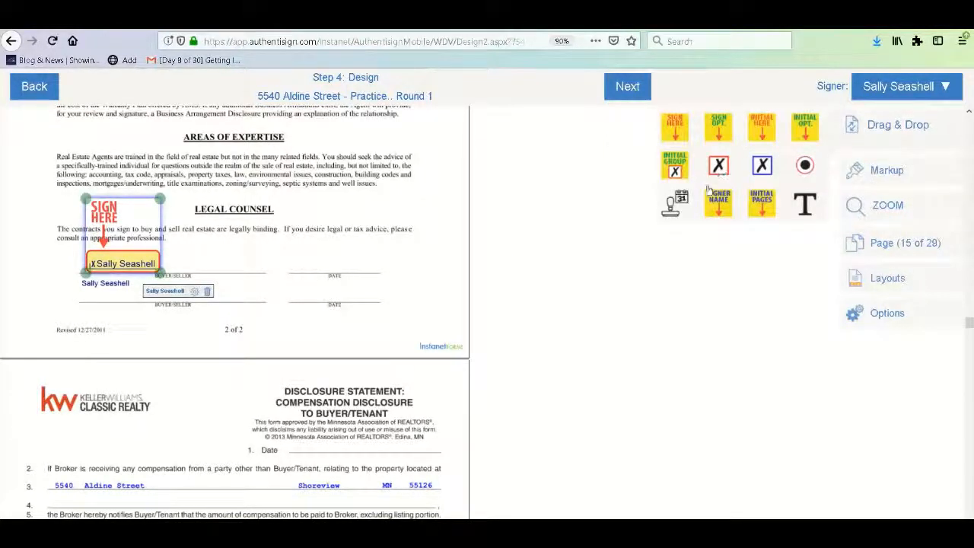
left_click_drag(676, 201, 409, 287)
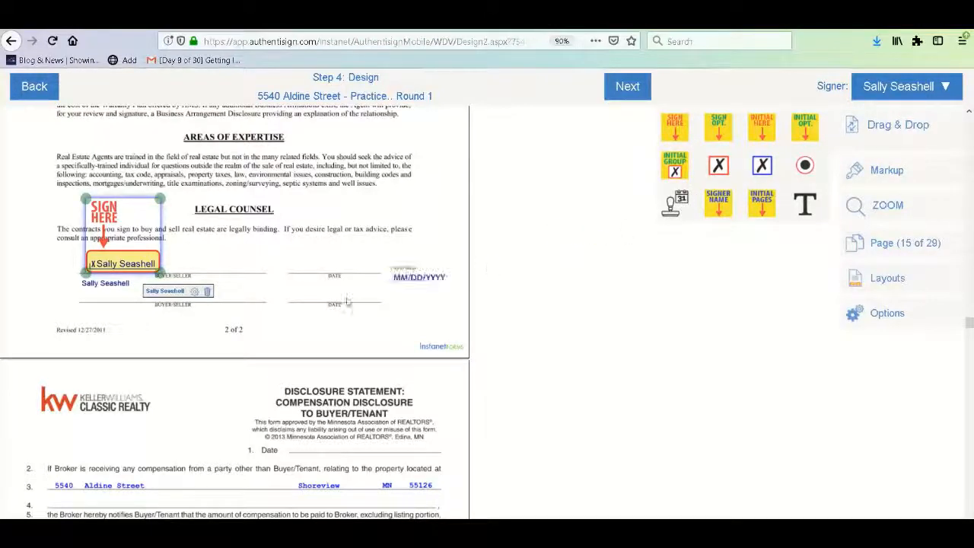
left_click_drag(346, 302, 332, 272)
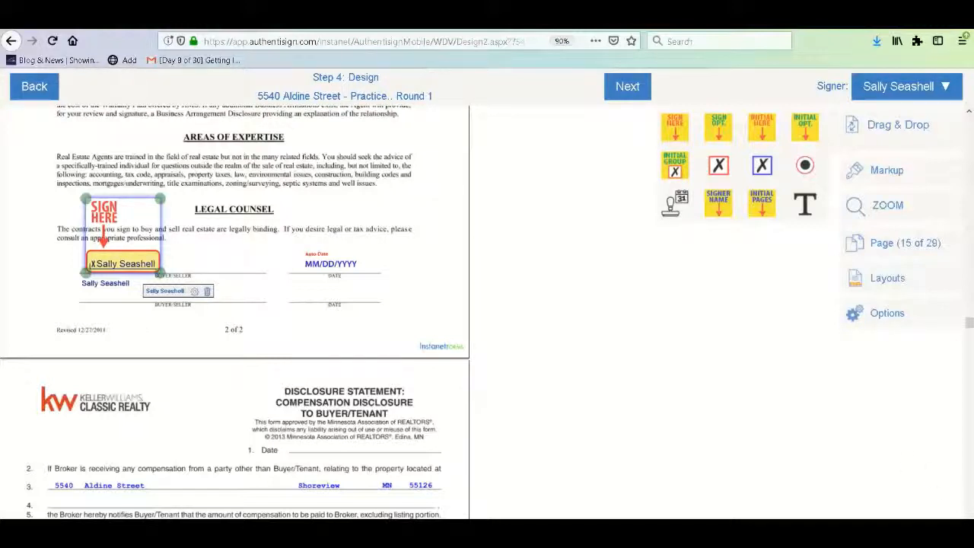
Add the text "2.7%" on line 7, From Seller/Owner or their Broker, of the Compensation Disclosure on page 16
scroll(234, 312, "down", 5)
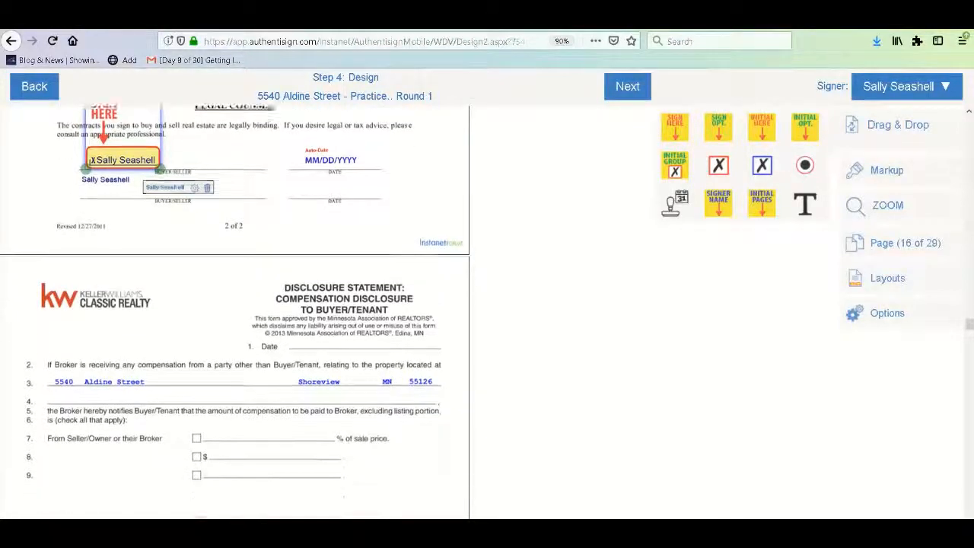
scroll(234, 312, "down", 1)
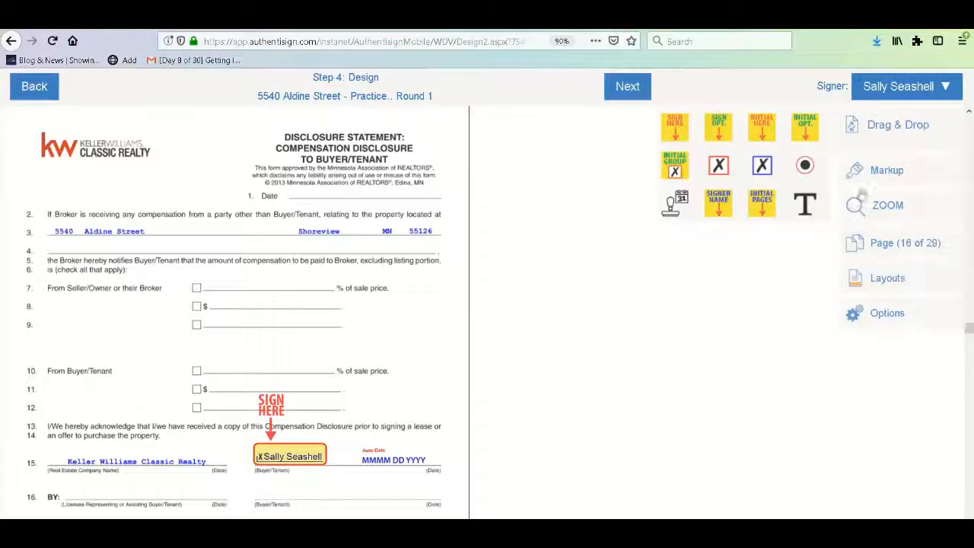
left_click_drag(886, 134, 861, 131)
left_click(860, 158)
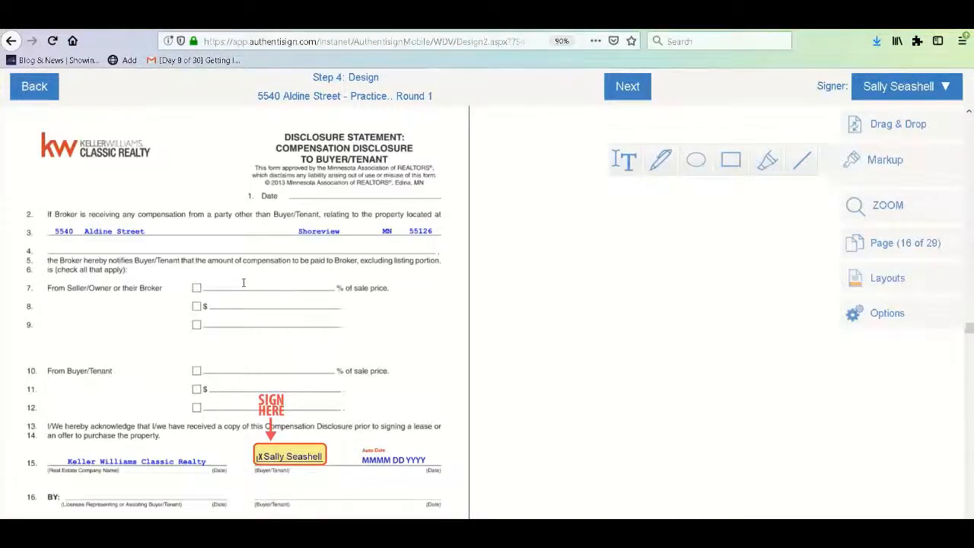
mouse_move(272, 285)
left_mouse_down()
mouse_move(314, 295)
mouse_move(261, 284)
left_mouse_up()
type("2.7")
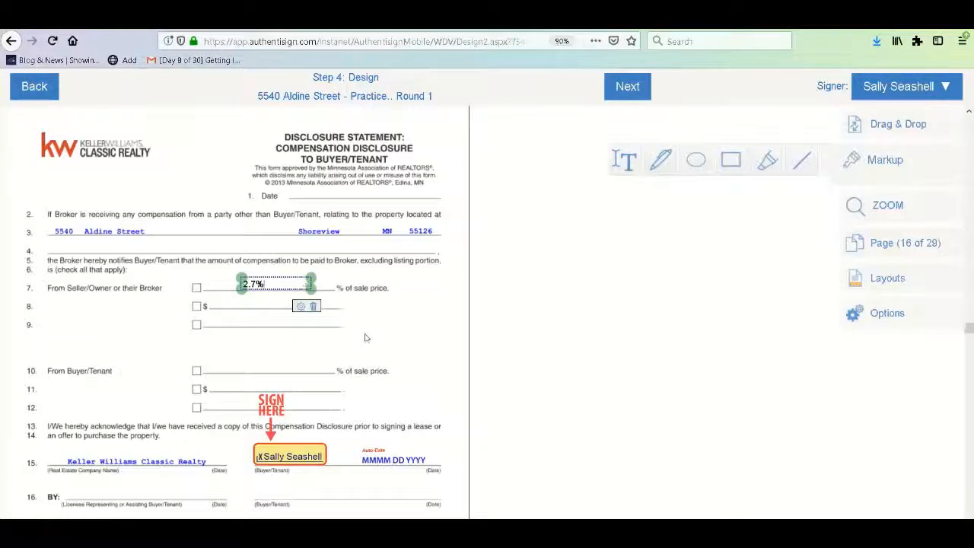
left_click(365, 338)
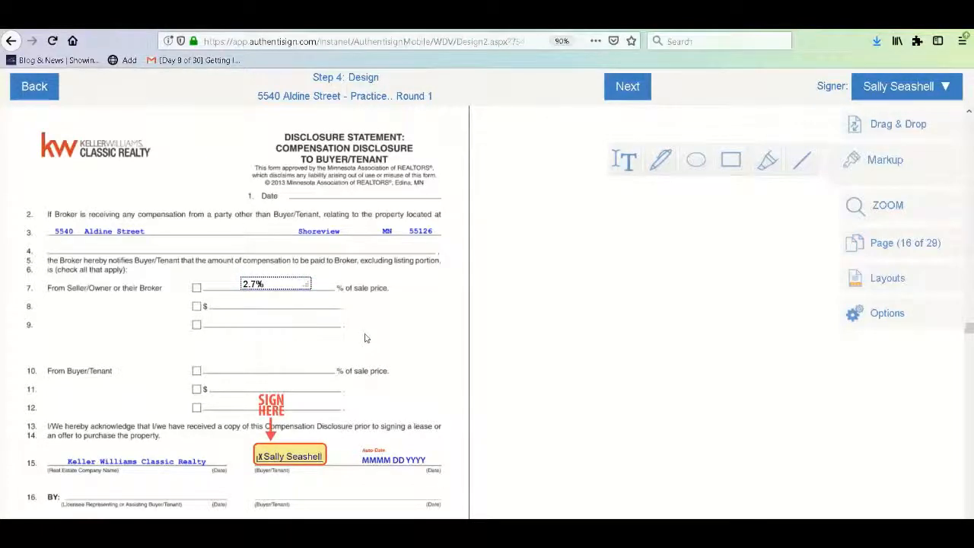
Place an X checkbox block on line 7's box and a date stamp on the Date line of the Compensation Disclosure
left_click(877, 136)
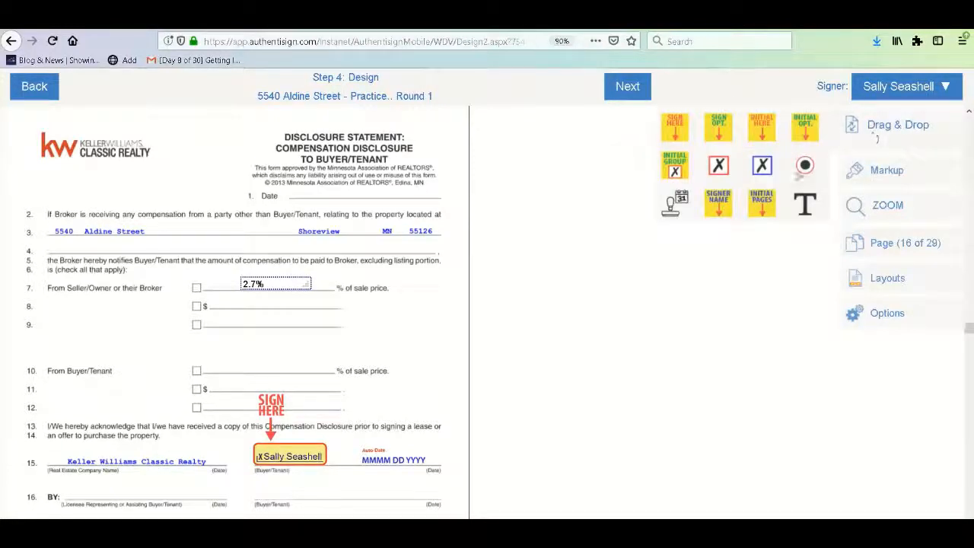
left_click_drag(719, 165, 206, 295)
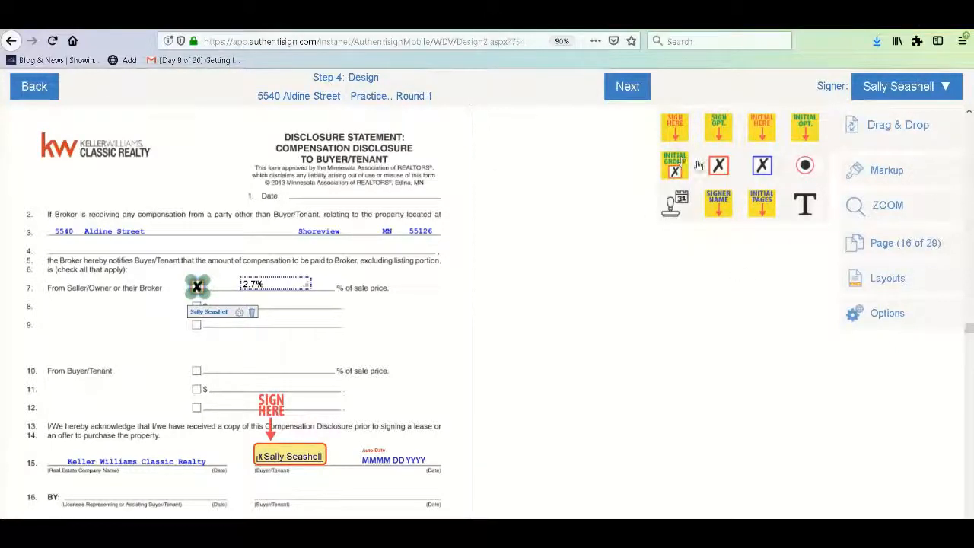
left_click_drag(674, 204, 346, 196)
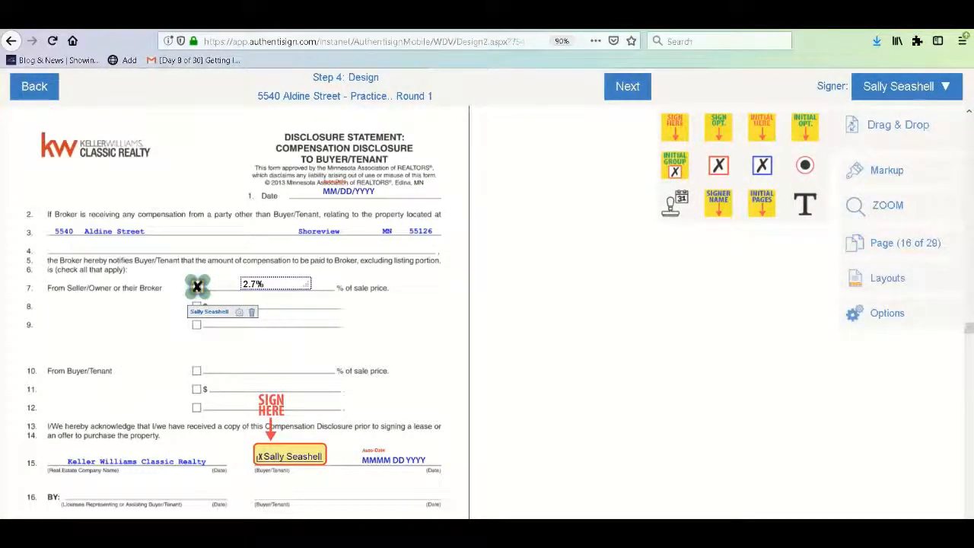
Place a required initial block for the buyer on the Buyer Initials line of page 18
scroll(232, 320, "down", 5)
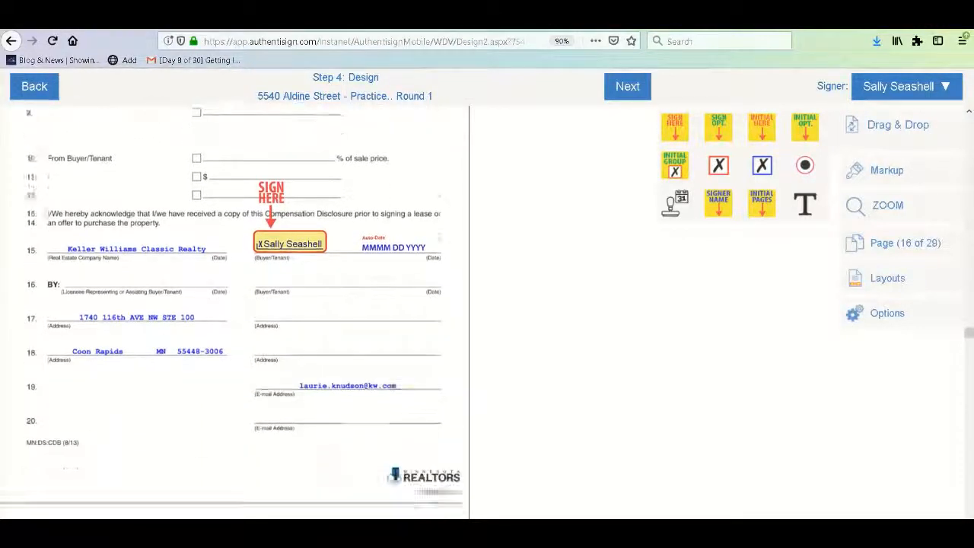
scroll(233, 320, "down", 1)
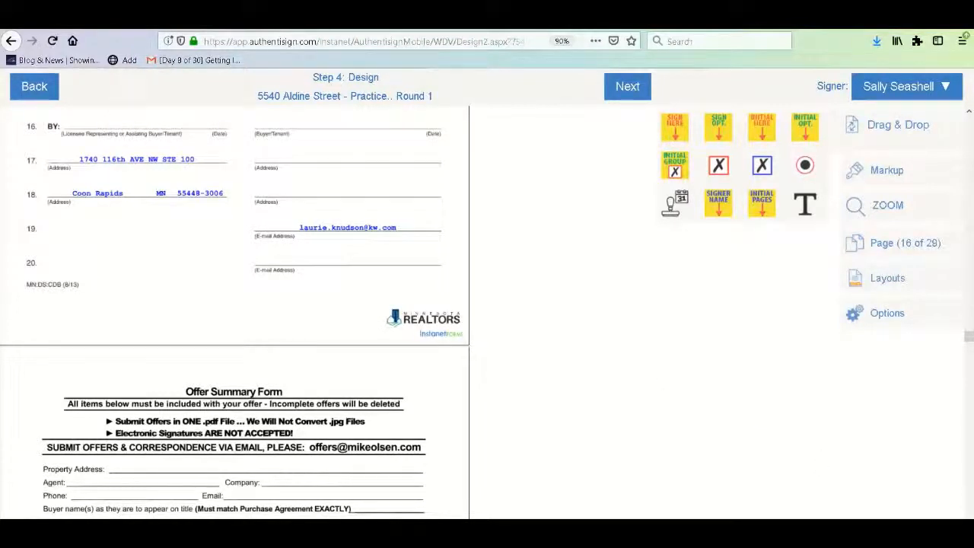
scroll(236, 316, "down", 5)
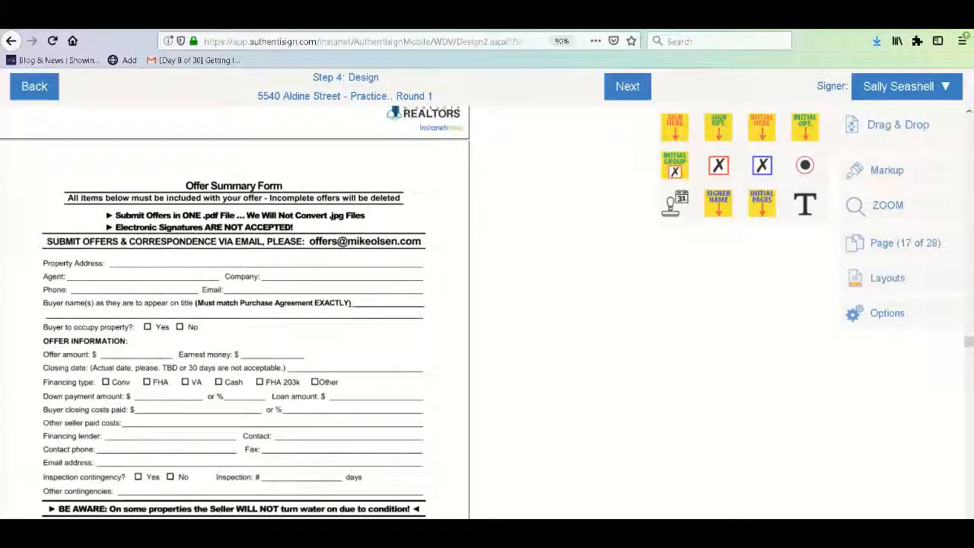
scroll(236, 312, "down", 6)
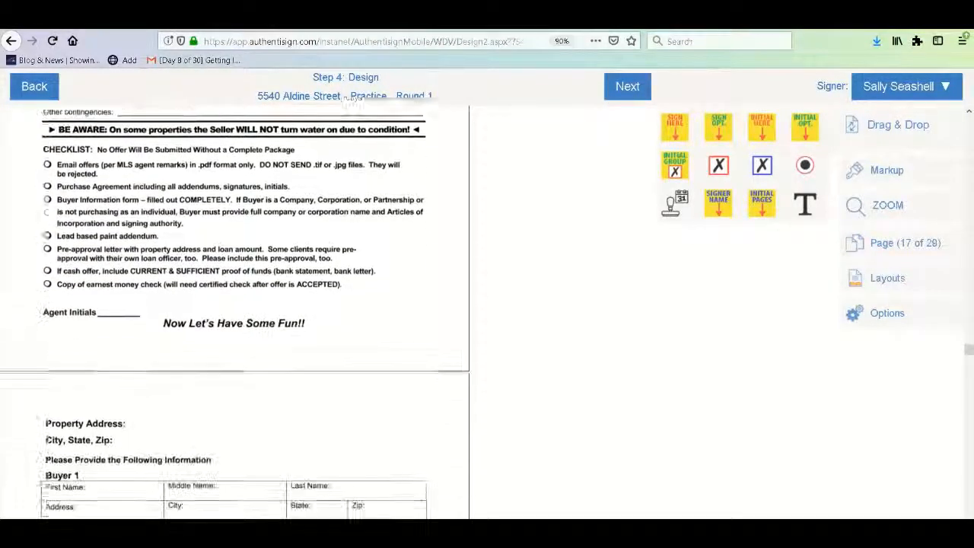
scroll(236, 312, "down", 6)
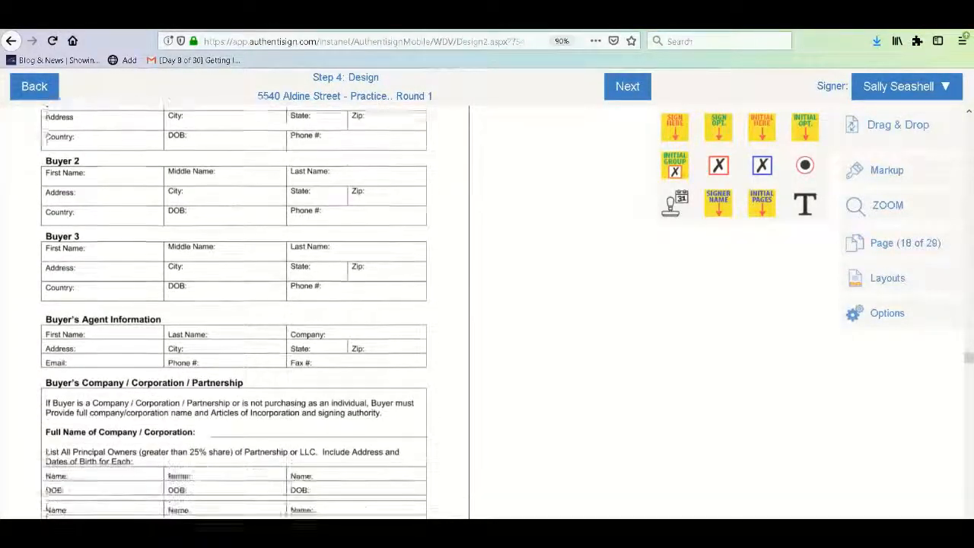
scroll(316, 122, "down", 4)
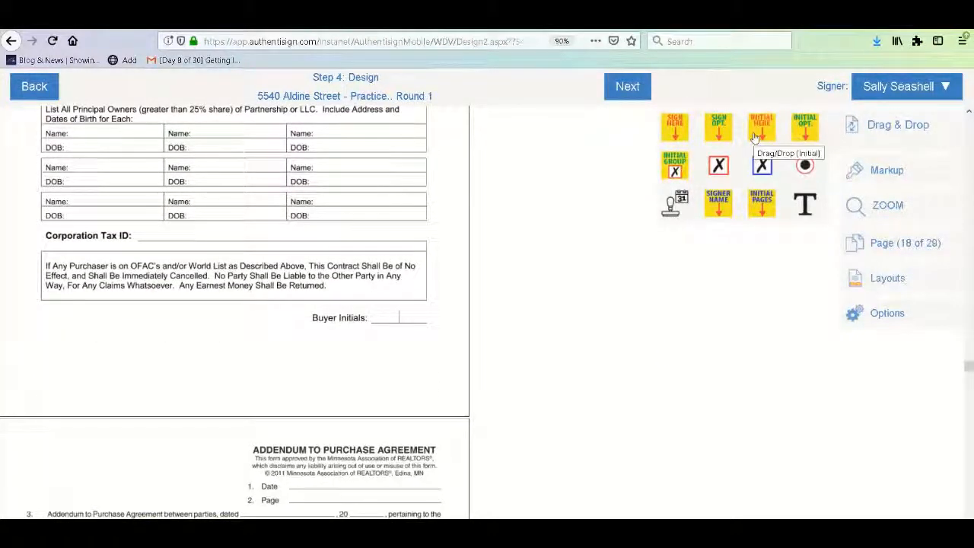
left_click_drag(762, 128, 384, 329)
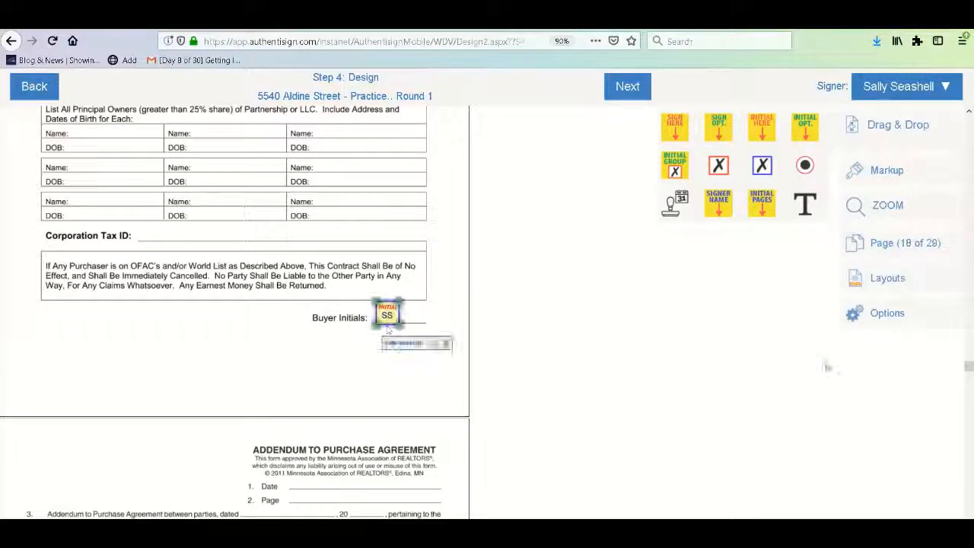
Place a required initial block on the Agent Initials line of the Offer Summary Form on page 17
left_click_drag(969, 369, 969, 349)
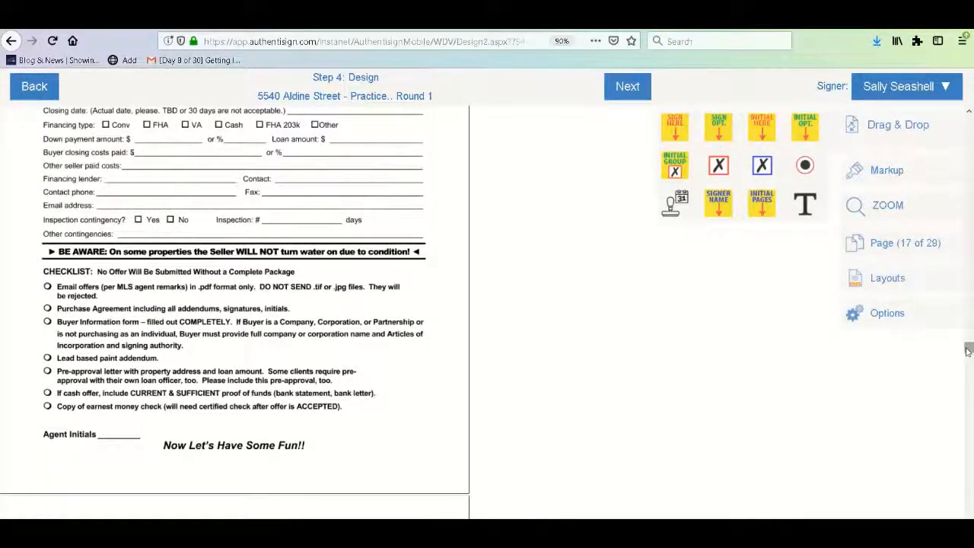
left_click_drag(969, 350, 970, 345)
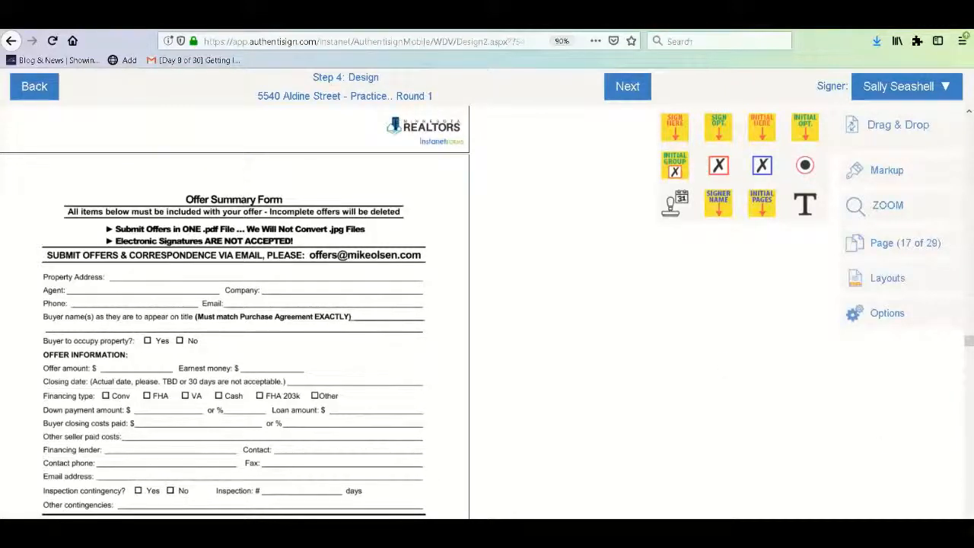
scroll(533, 305, "down", 5)
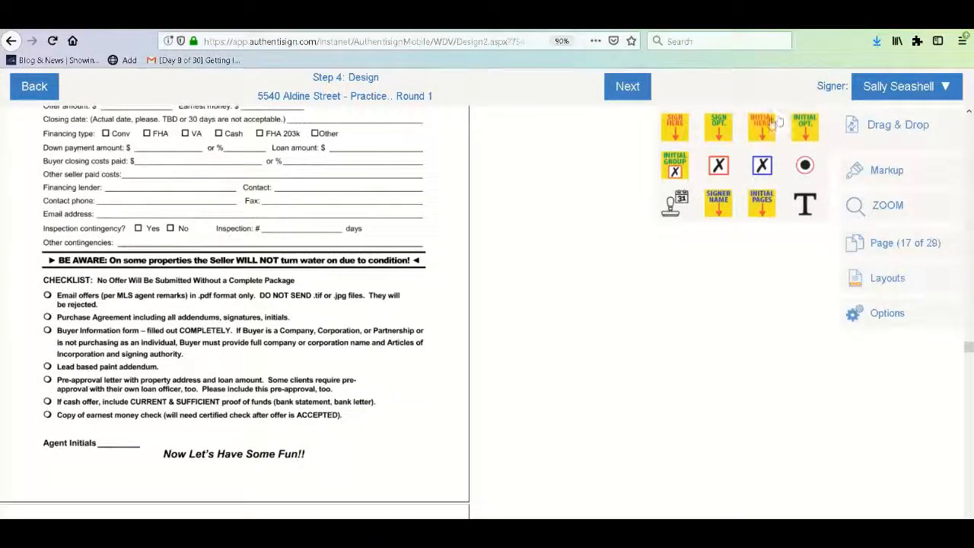
left_click_drag(762, 128, 137, 436)
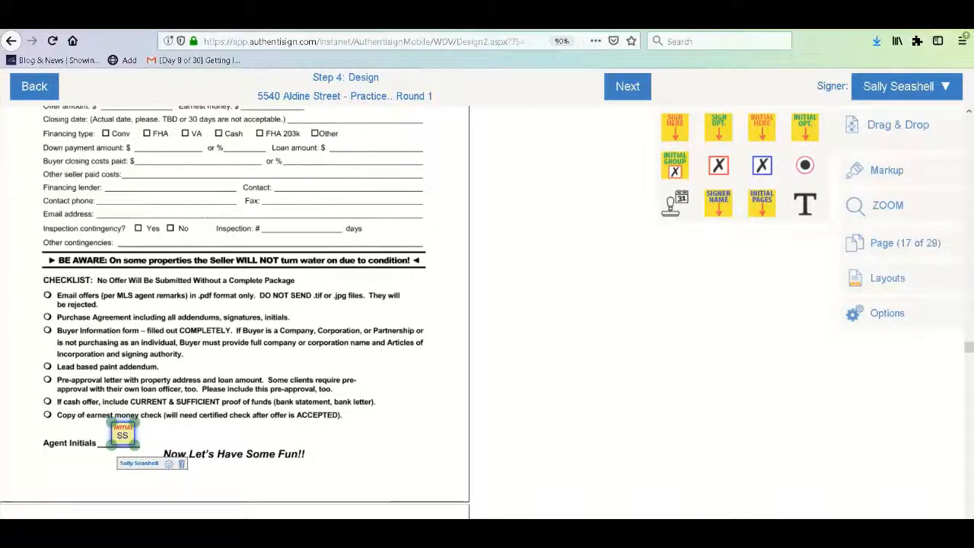
Place a Sign Here block on the Buyer line of line 31 in the Addendum to Purchase Agreement, page 19
scroll(234, 304, "down", 5)
scroll(235, 312, "down", 7)
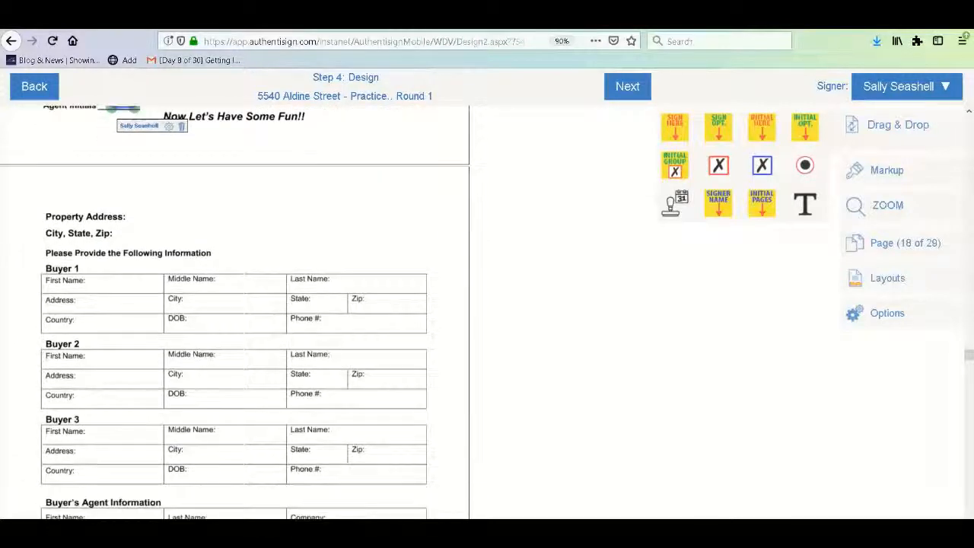
scroll(235, 312, "down", 8)
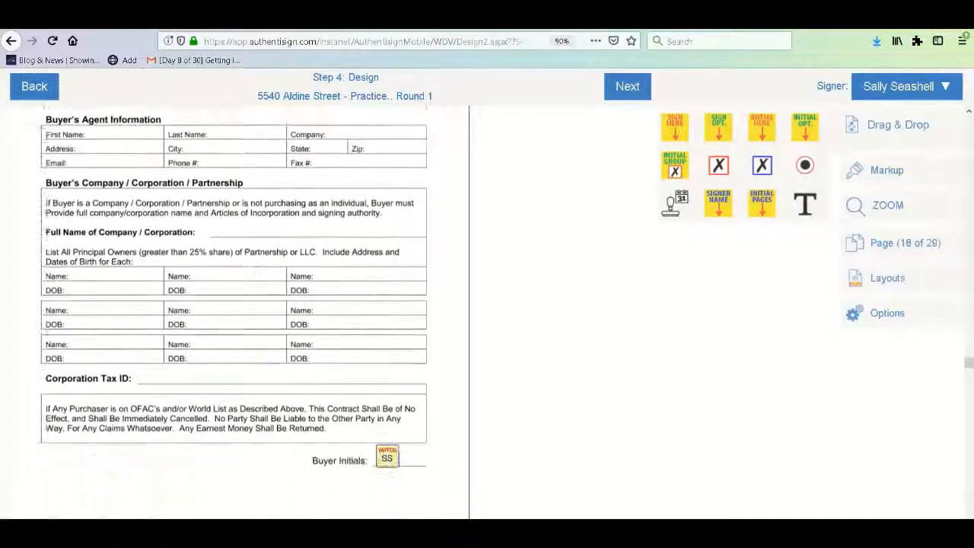
scroll(235, 312, "down", 6)
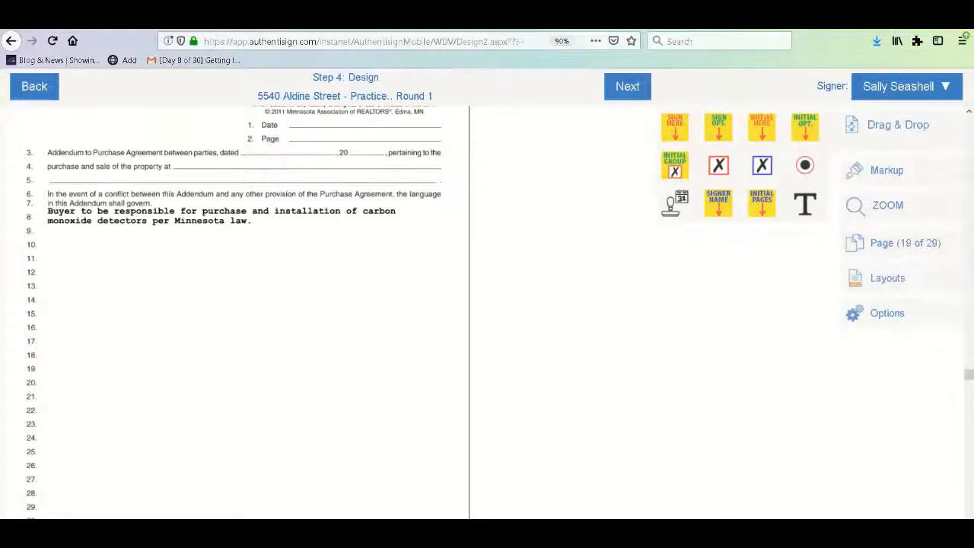
scroll(817, 251, "down", 5)
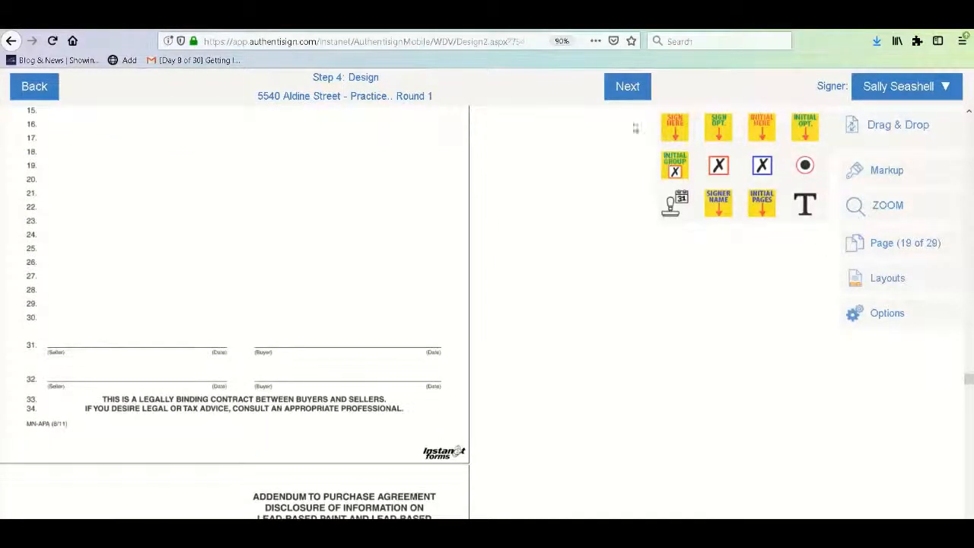
mouse_move(675, 126)
left_mouse_down()
mouse_move(342, 290)
mouse_move(126, 327)
mouse_move(280, 288)
left_mouse_up()
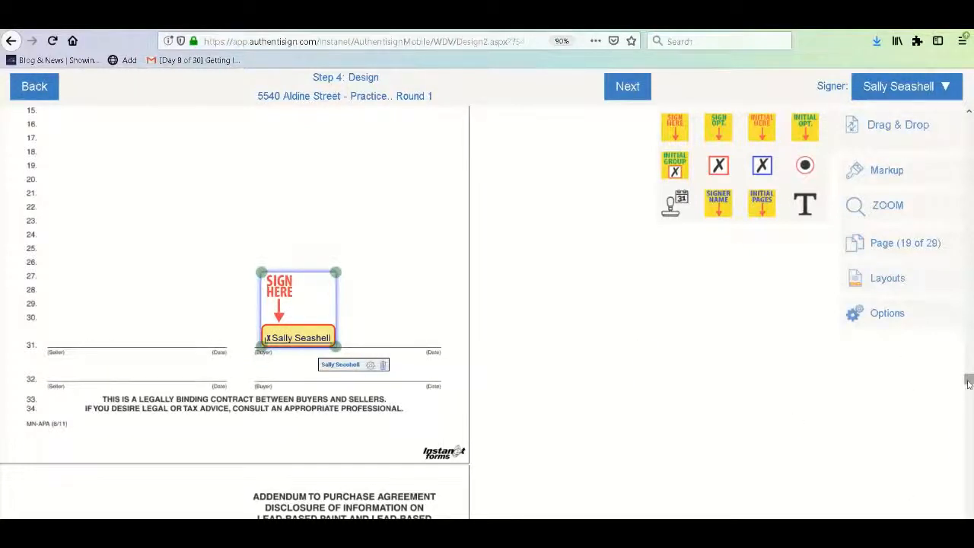
Add a Sign Here block and a date stamp to the first Buyer line of line 196 on page 26
left_click_drag(969, 379, 969, 474)
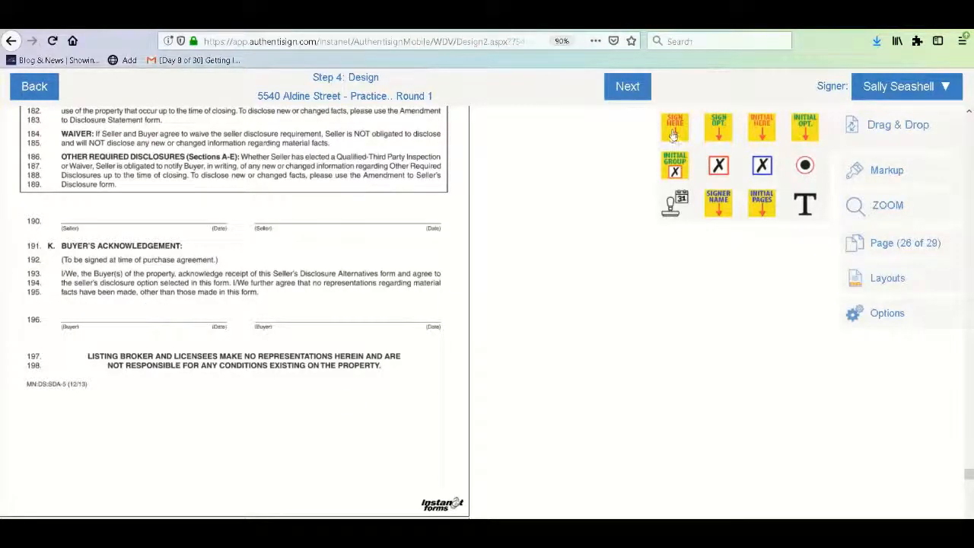
mouse_move(675, 130)
left_mouse_down()
mouse_move(463, 217)
mouse_move(191, 295)
mouse_move(67, 281)
mouse_move(73, 275)
left_mouse_up()
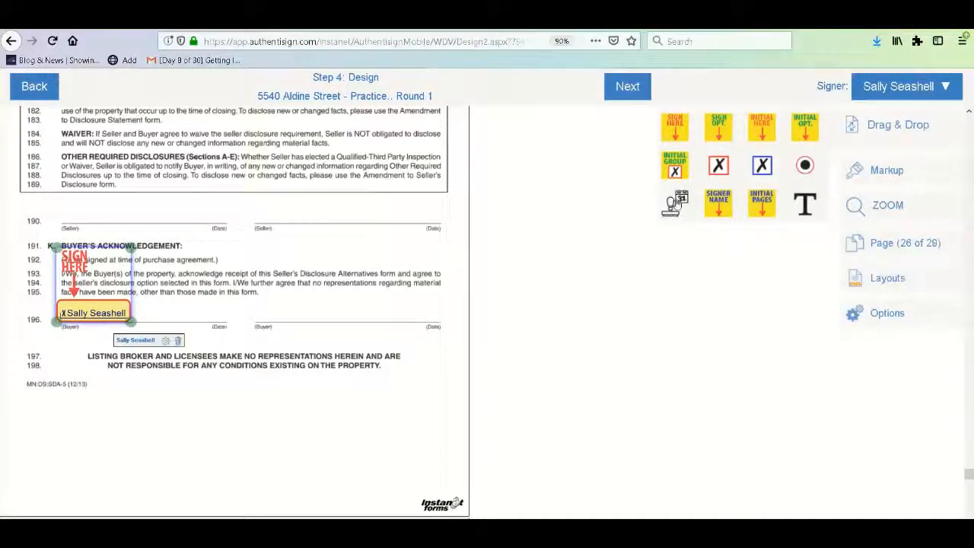
left_click_drag(675, 204, 184, 322)
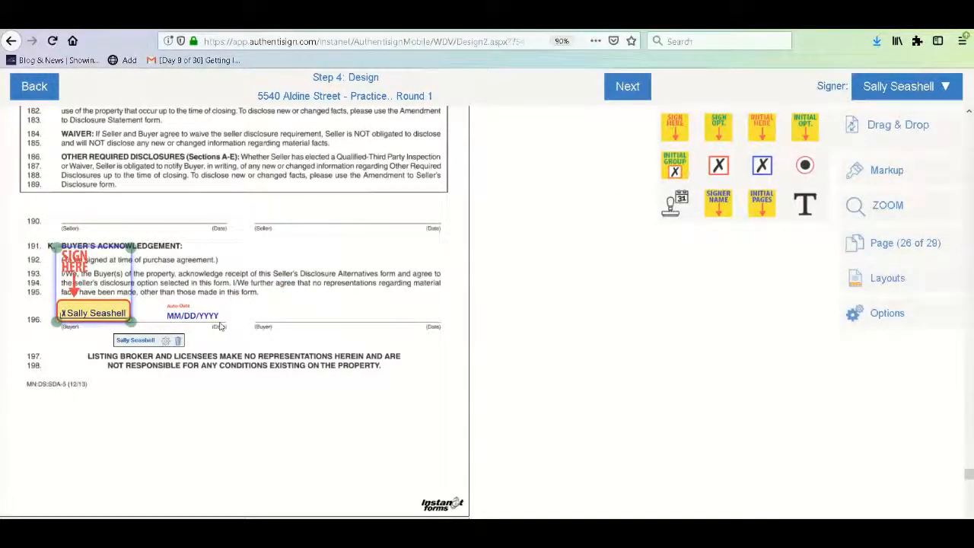
Place a required initial block in the margin beside the MDH Radon Program contact details on page 28
left_click_drag(969, 480, 970, 504)
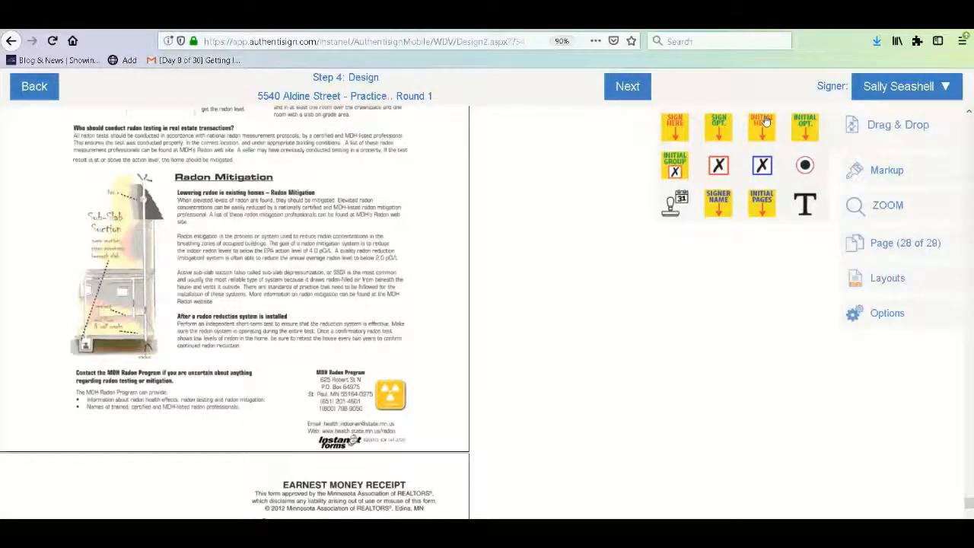
left_click_drag(762, 126, 455, 376)
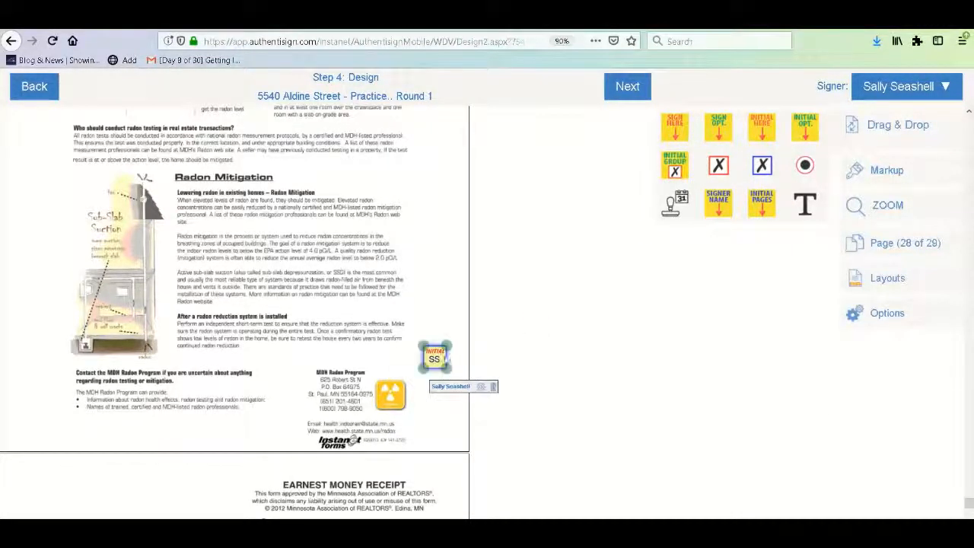
Mark lines 16 to 28 of the Purchase Agreement on page 1 with a blue markup highlight box
mouse_move(972, 508)
left_mouse_down()
mouse_move(972, 517)
mouse_move(969, 120)
left_mouse_up()
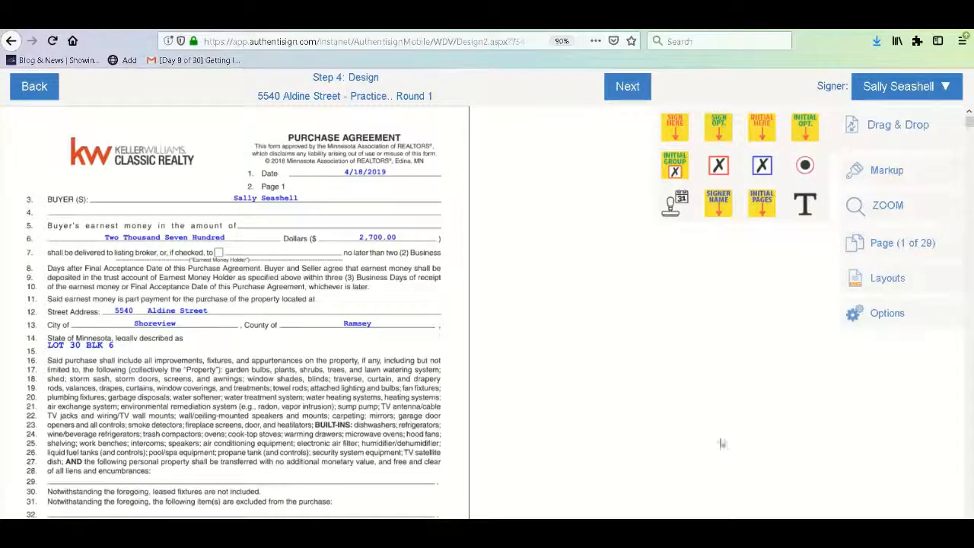
scroll(228, 313, "down", 1)
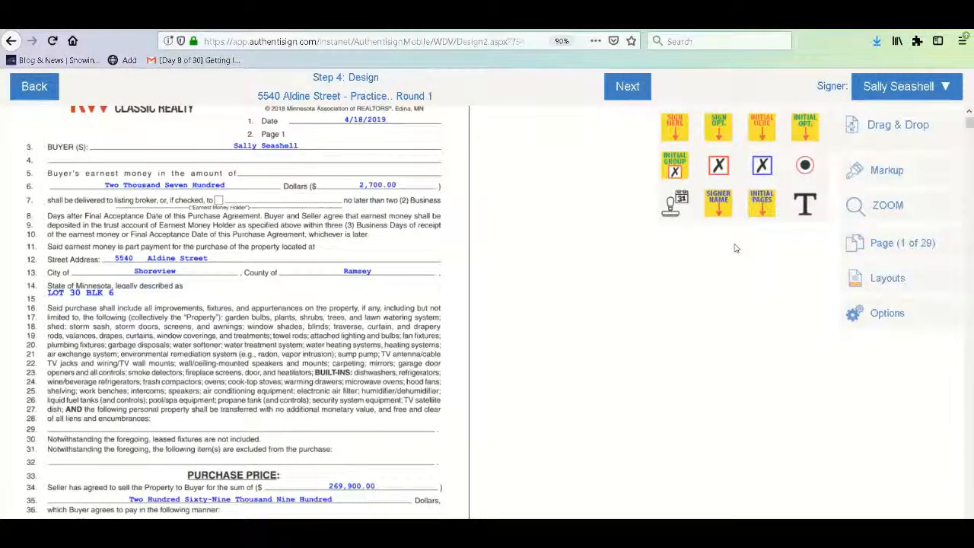
left_click(876, 173)
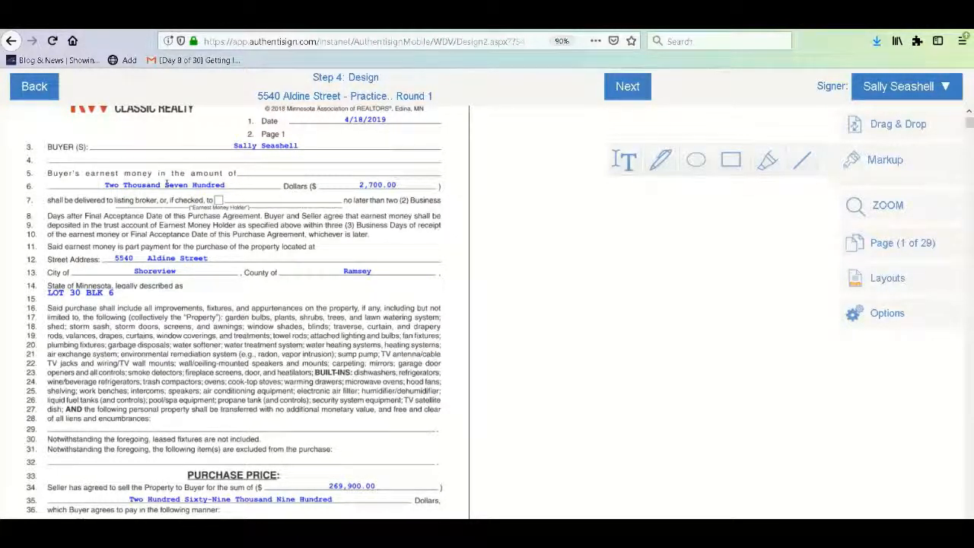
left_click_drag(44, 299, 445, 423)
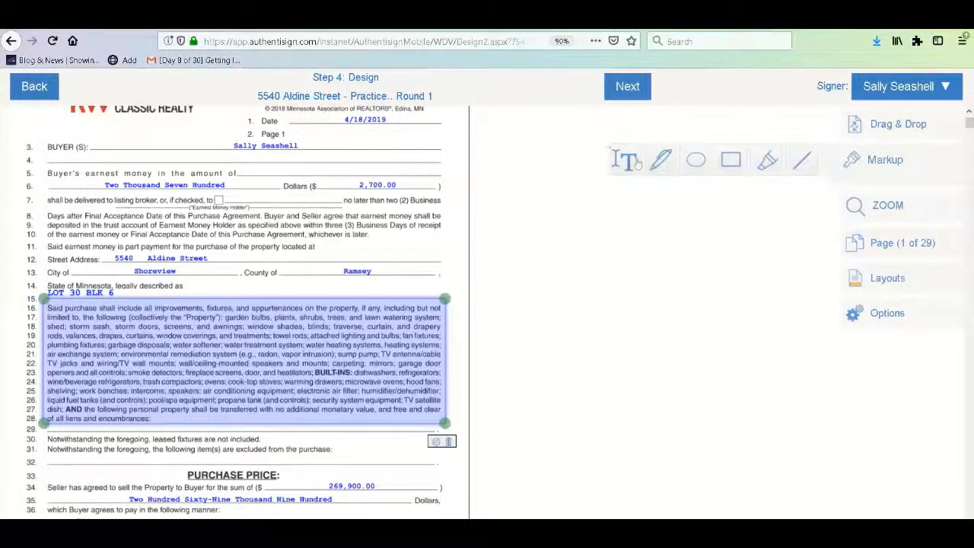
Draw an ellipse markup over the earnest money amount on lines 5 and 6, and enlarge it to cover the whole amount
left_click(695, 162)
left_click_drag(114, 164, 266, 196)
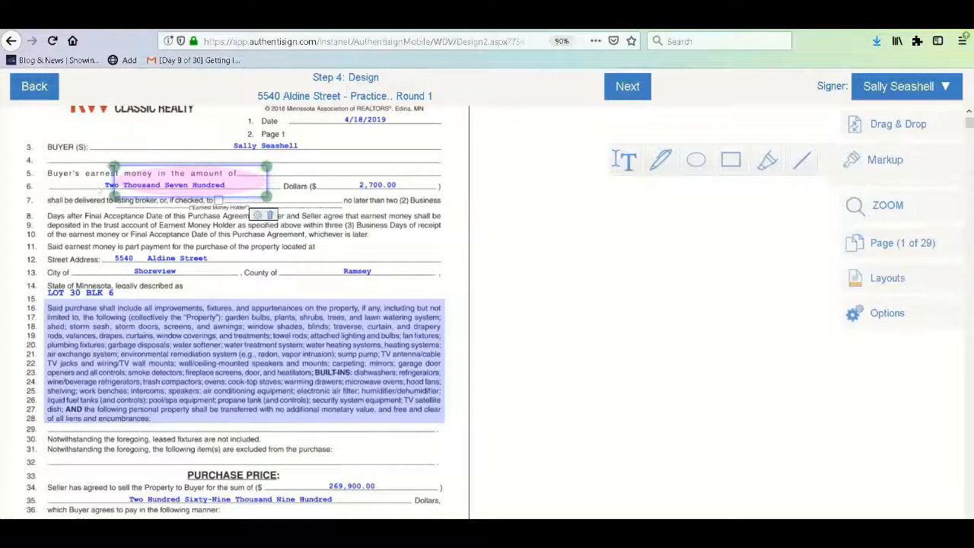
left_click_drag(115, 166, 96, 164)
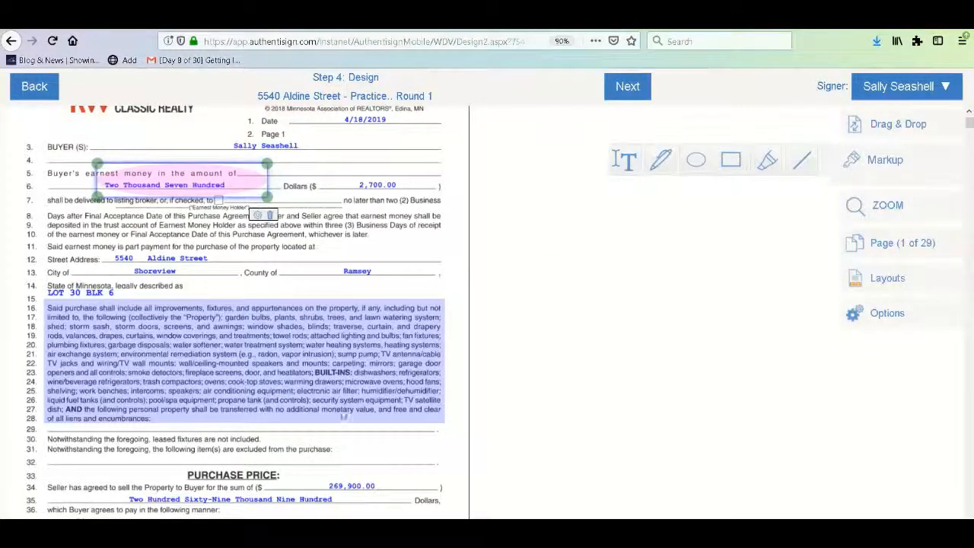
Change the color of the highlight box over lines 16 to 28 to Green
left_click(345, 408)
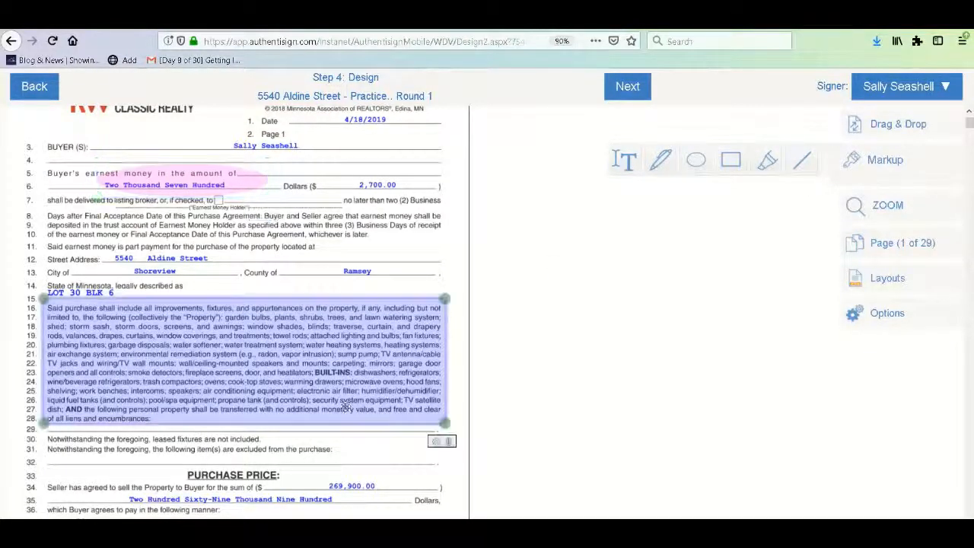
left_click(437, 442)
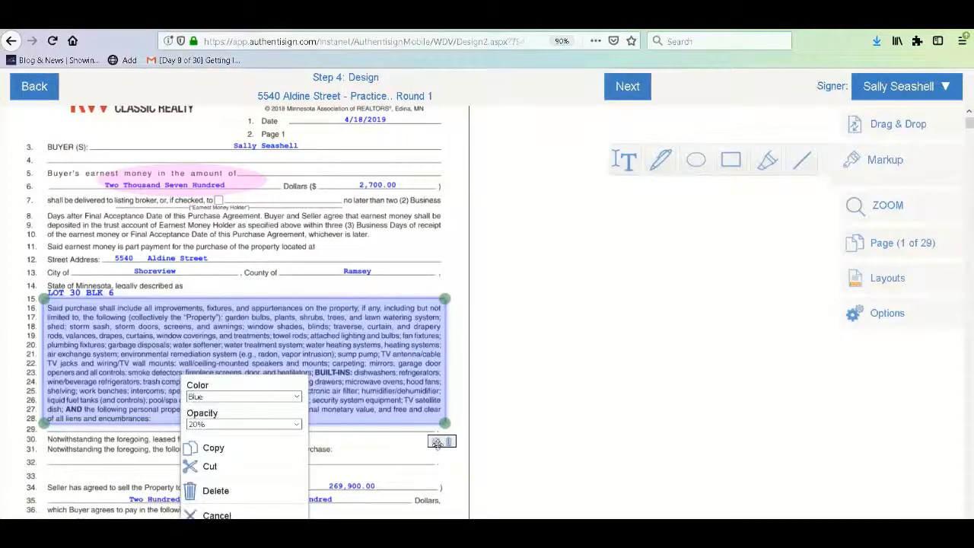
left_click(283, 396)
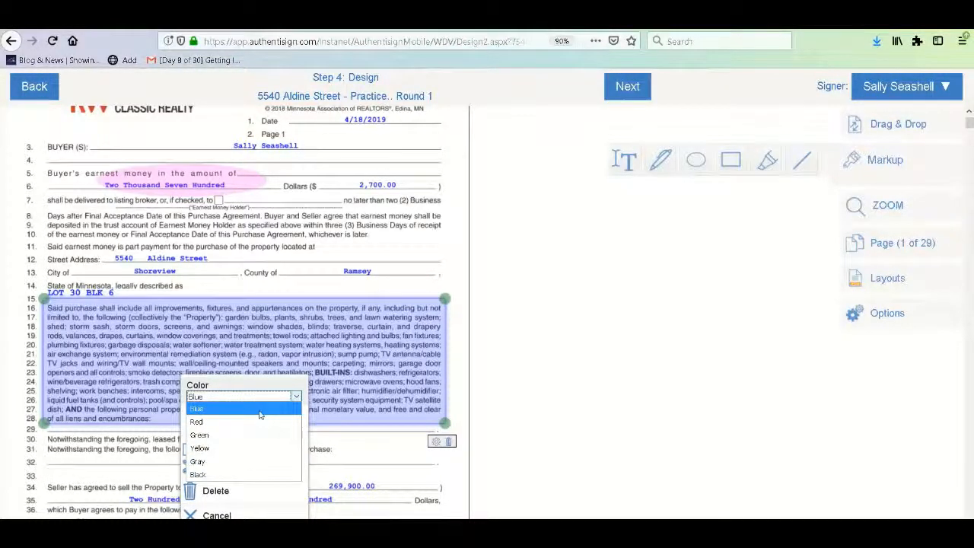
left_click(212, 436)
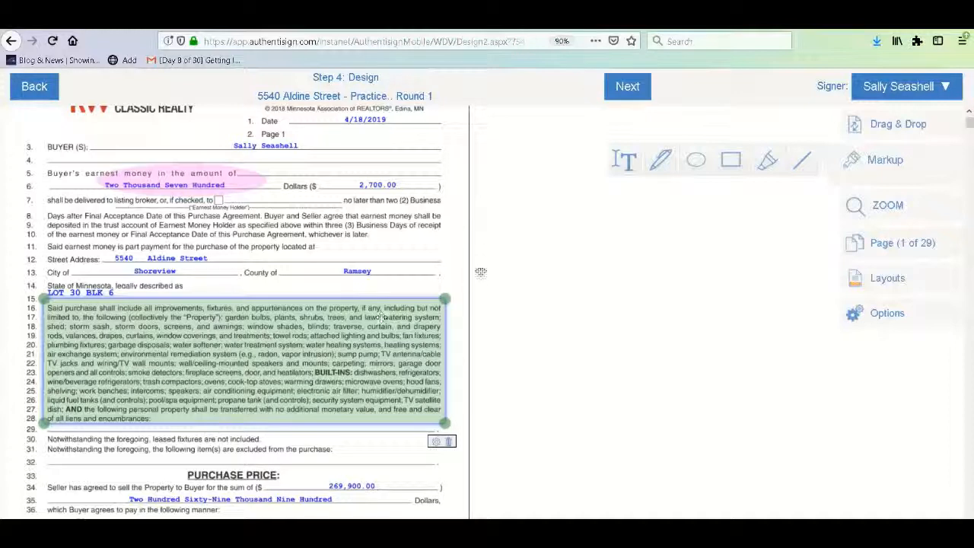
left_click(453, 271)
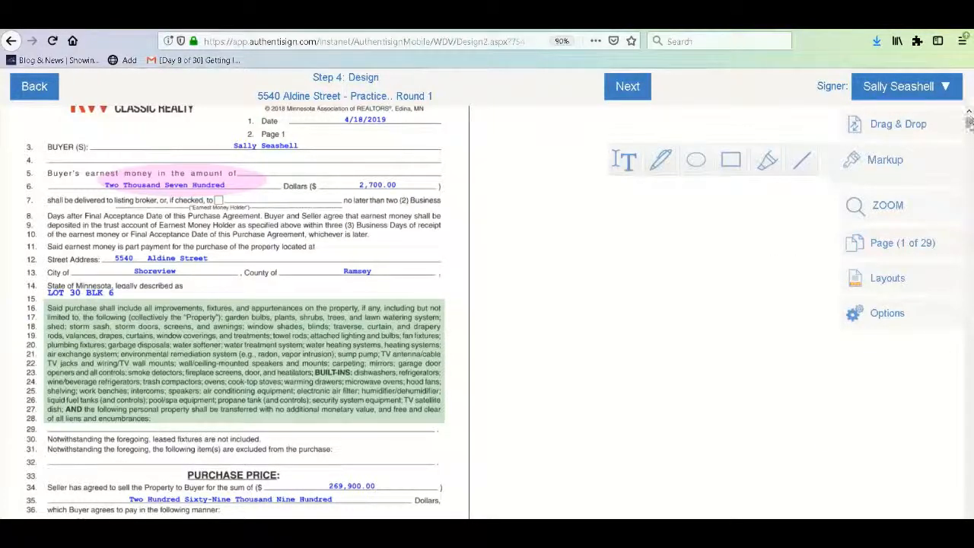
Finish the signing design and open the customization of the invitation email's subject and text
mouse_move(969, 123)
left_mouse_down()
mouse_move(969, 449)
mouse_move(970, 120)
left_mouse_up()
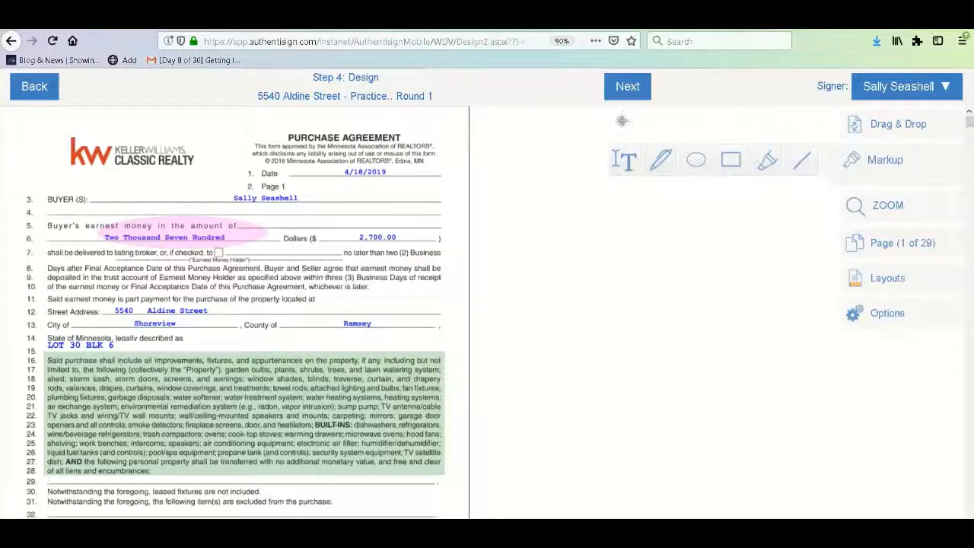
left_click(628, 87)
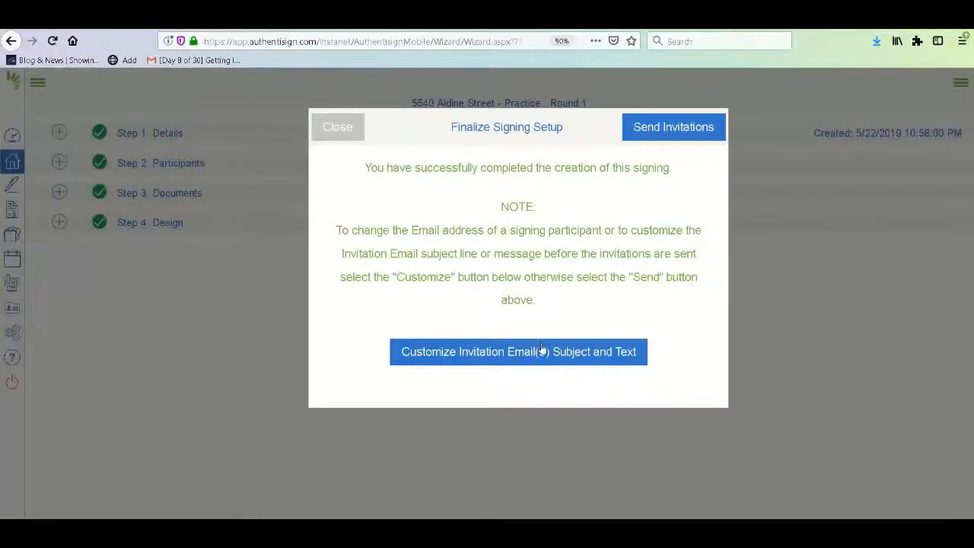
left_click(543, 352)
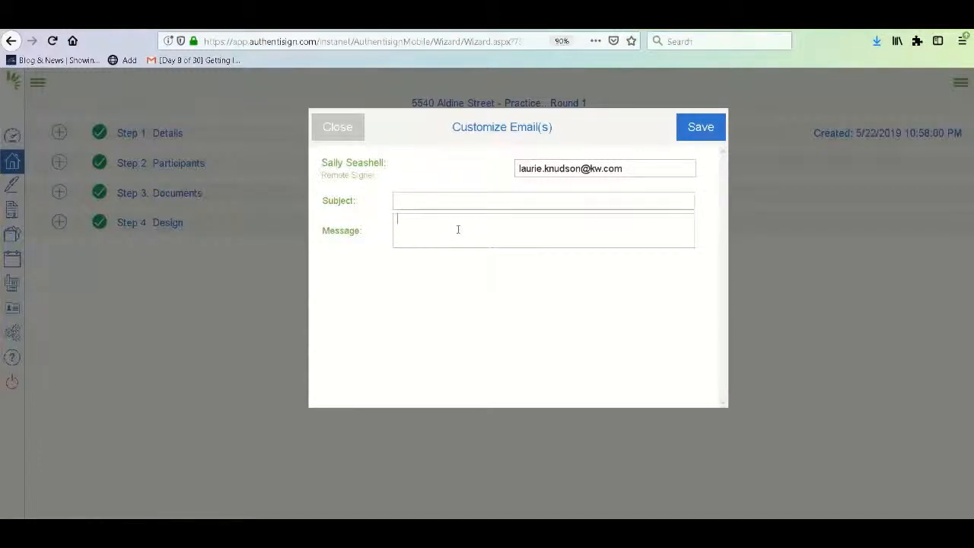
type("lkmf'lkmg'qemg")
left_click(439, 199)
type("instructions for signing")
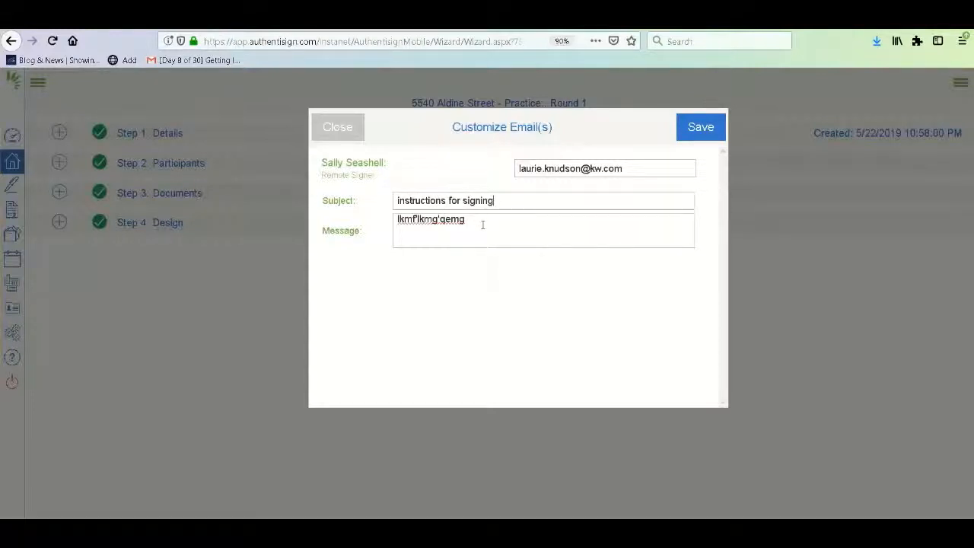
left_click_drag(483, 224, 375, 208)
key("BackSpace")
left_click_drag(513, 204, 353, 204)
key("BackSpace")
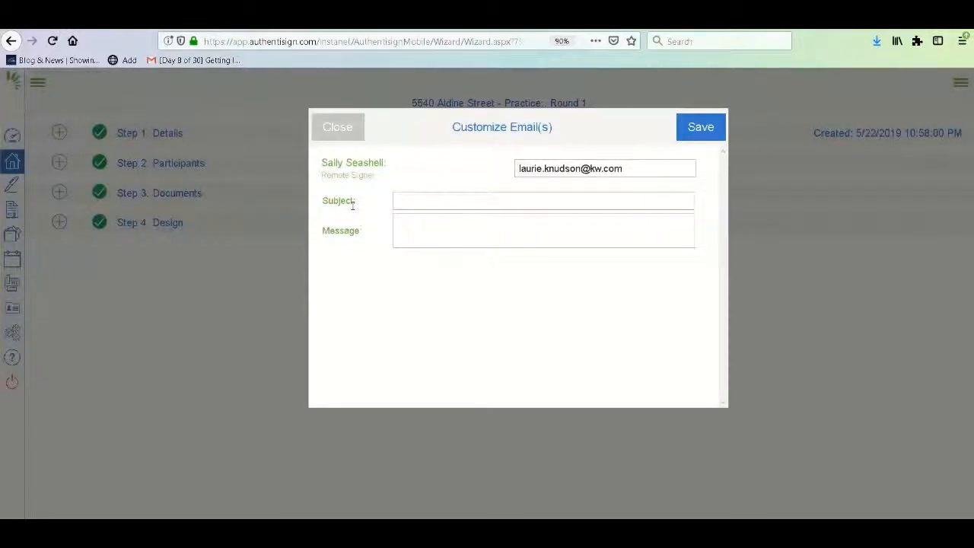
left_click(340, 127)
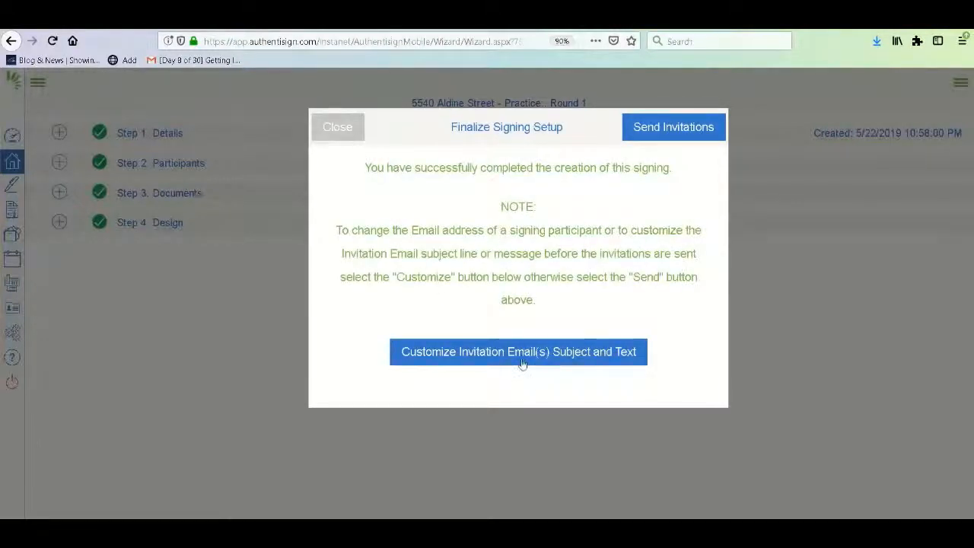
Send the signing invitations with their default email text and dismiss the confirmation
left_click(676, 124)
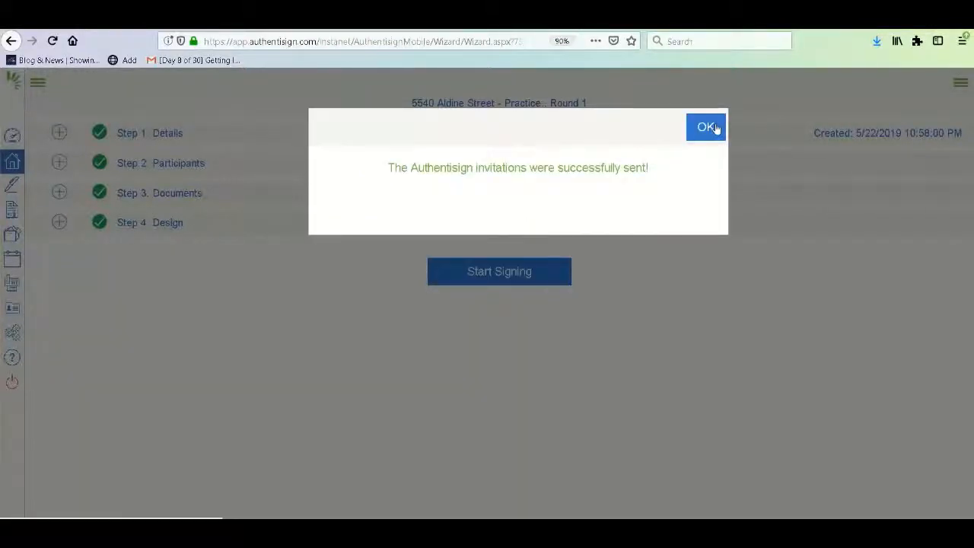
left_click(715, 126)
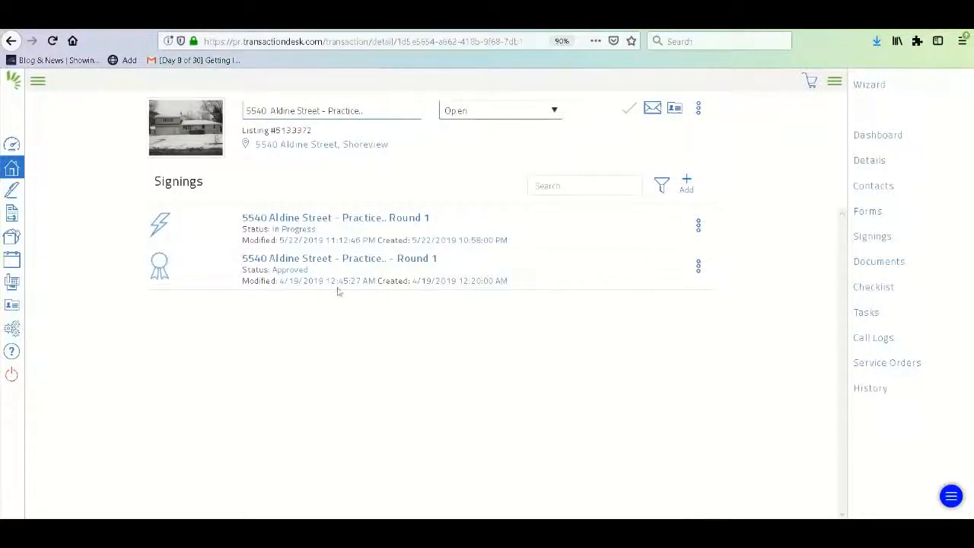
Open the transaction's Documents list and review the stored and signed PDF files
left_click(878, 268)
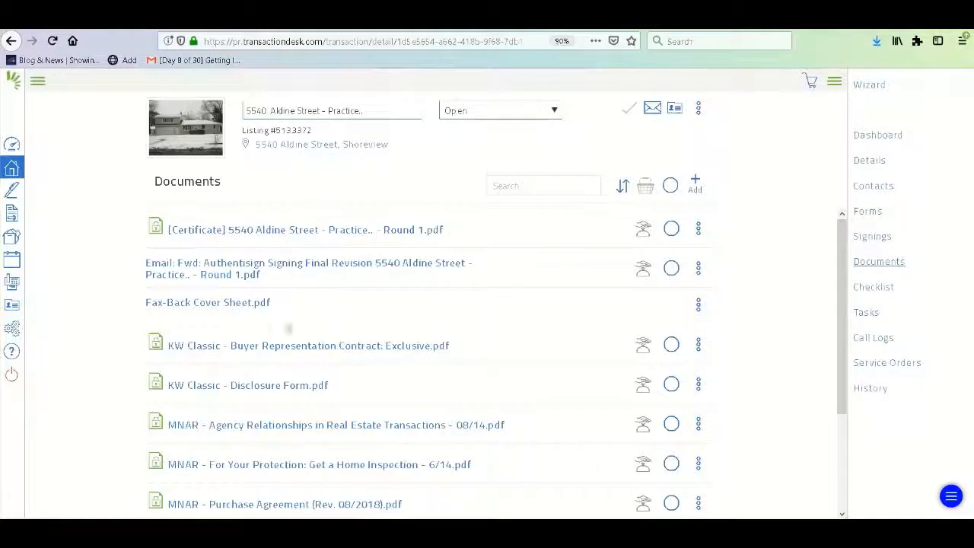
mouse_move(156, 348)
left_click_drag(840, 328, 844, 381)
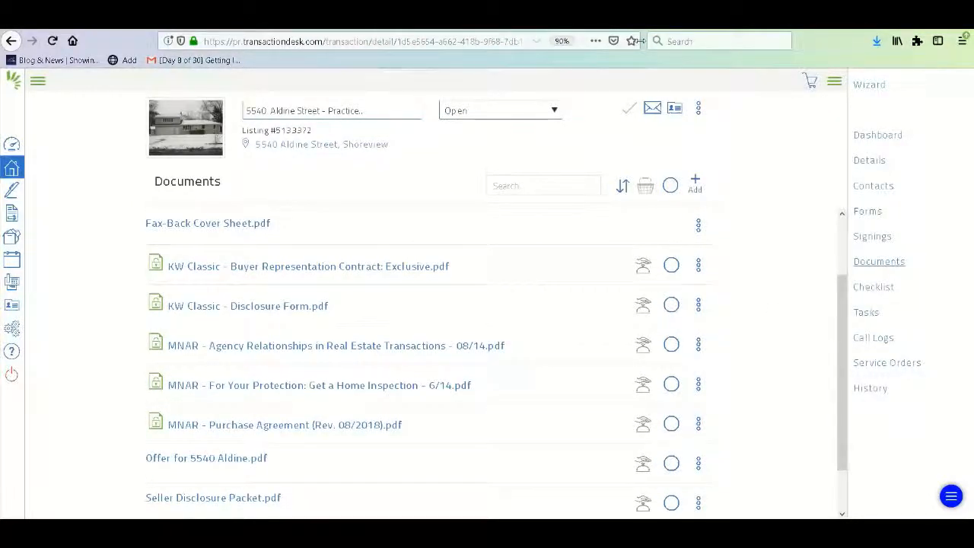
Switch to the open Gmail inbox and change to the Keller Williams account that received the invitation
left_click(555, 21)
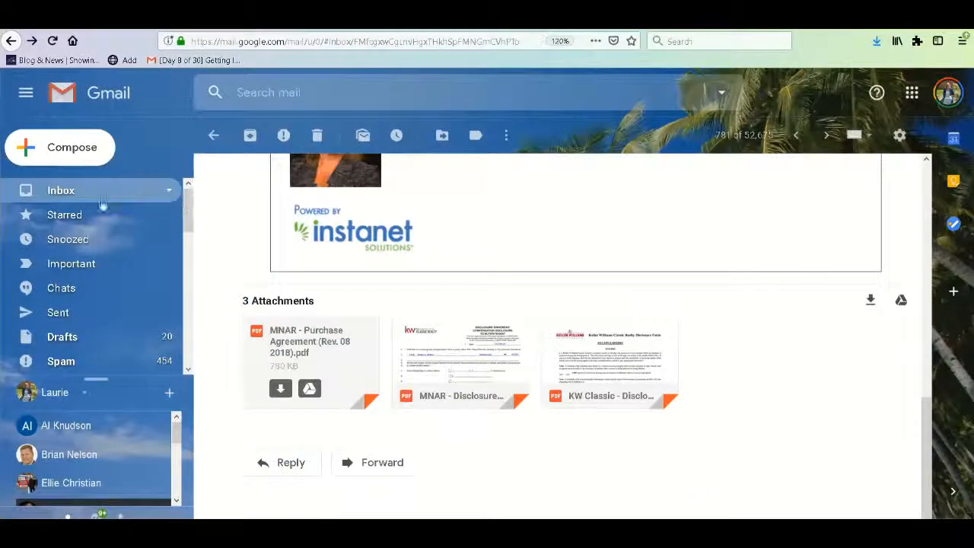
left_click(79, 193)
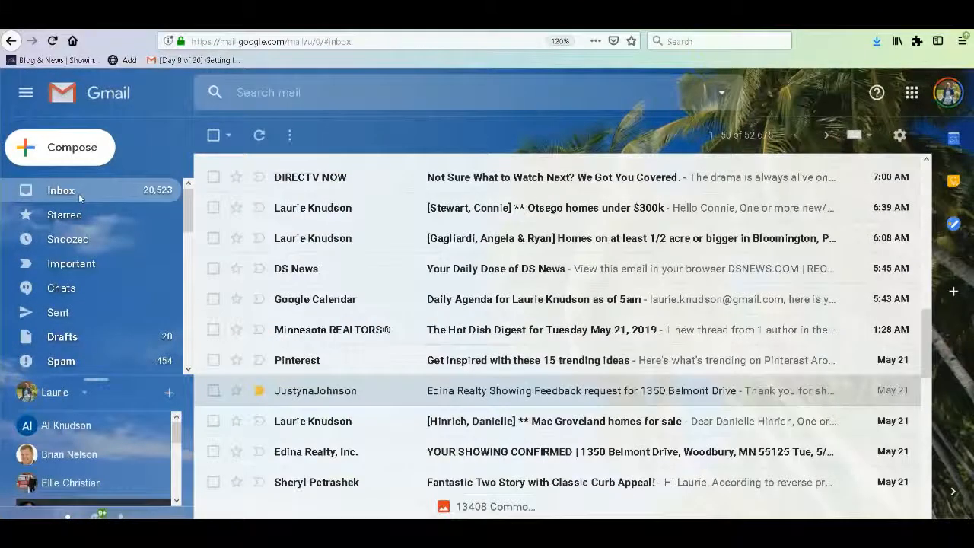
left_click_drag(928, 355, 928, 237)
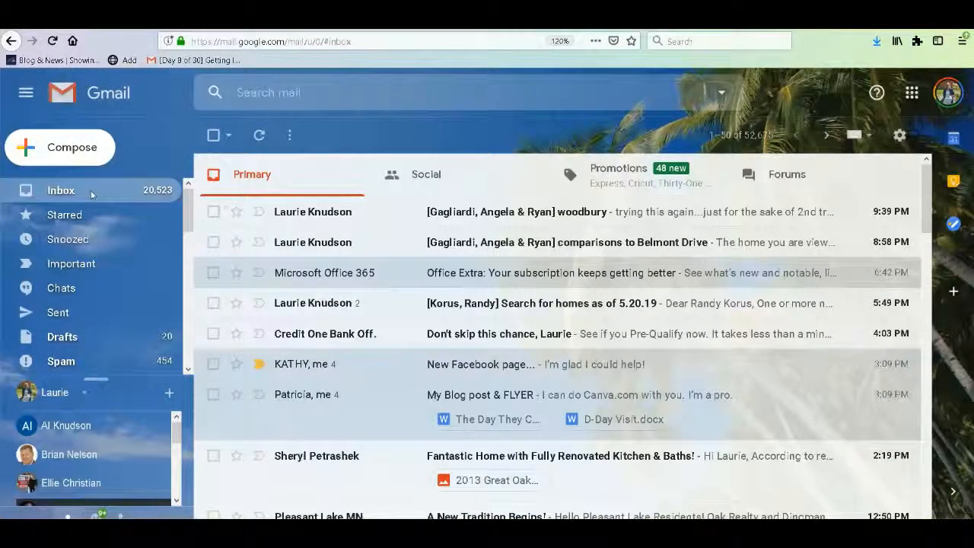
left_click(951, 87)
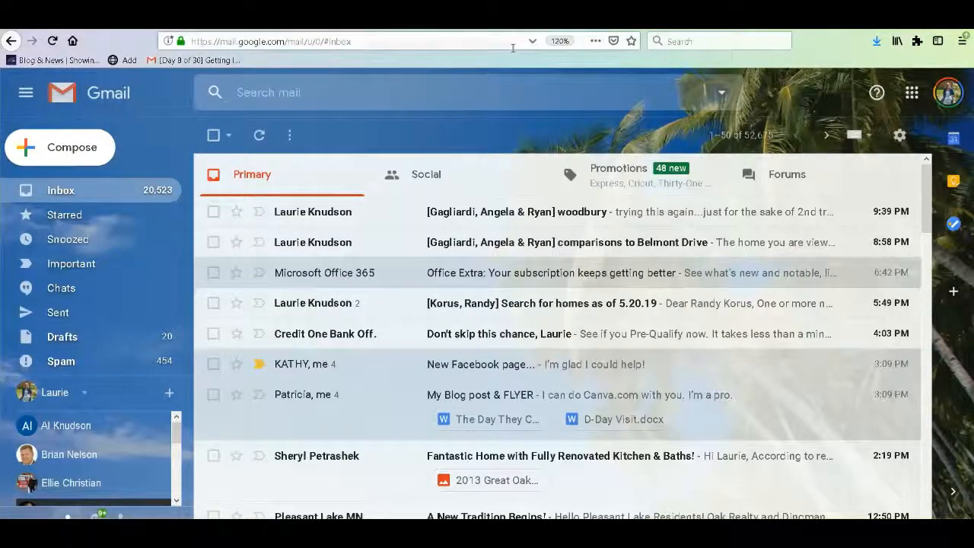
left_click(948, 92)
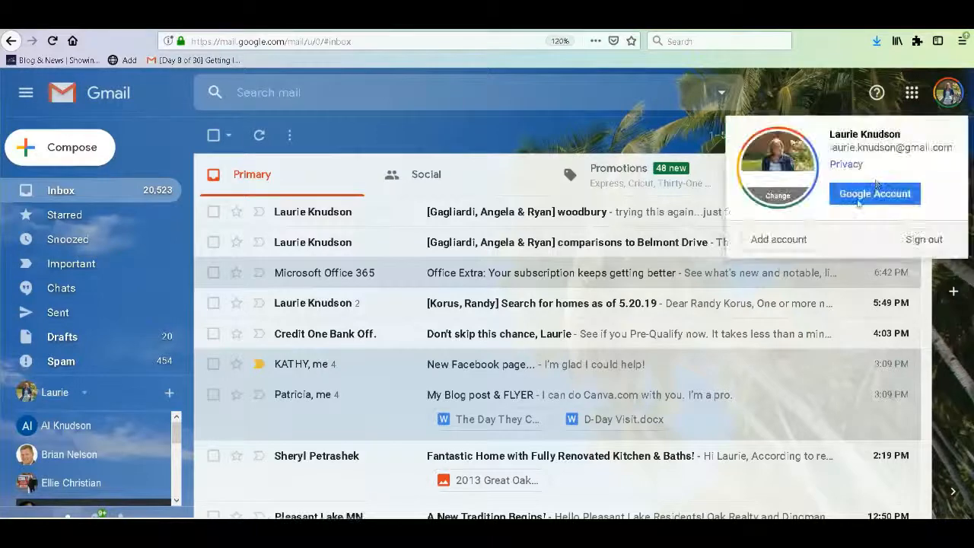
right_click(807, 241)
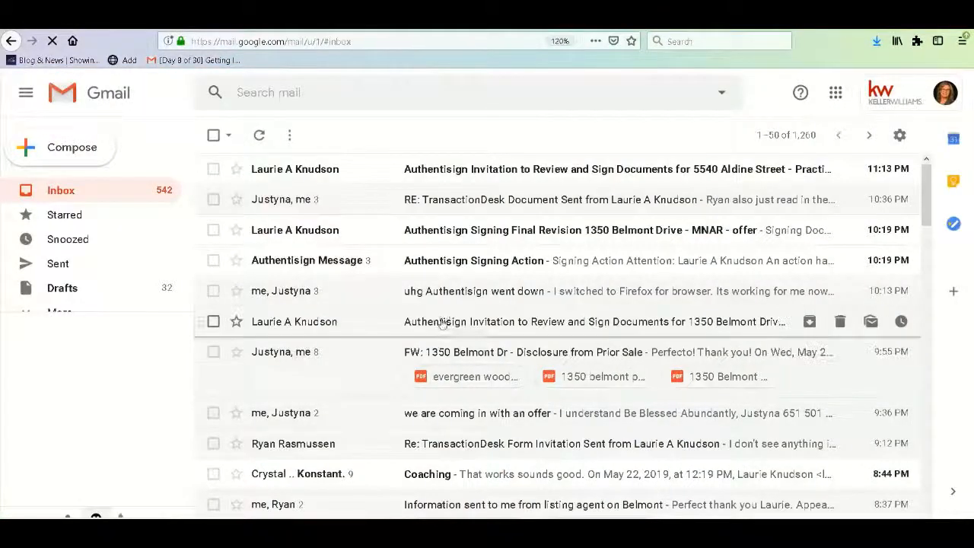
Open the newest Authentisign invitation email and follow its Click here to Sign link
left_click(466, 175)
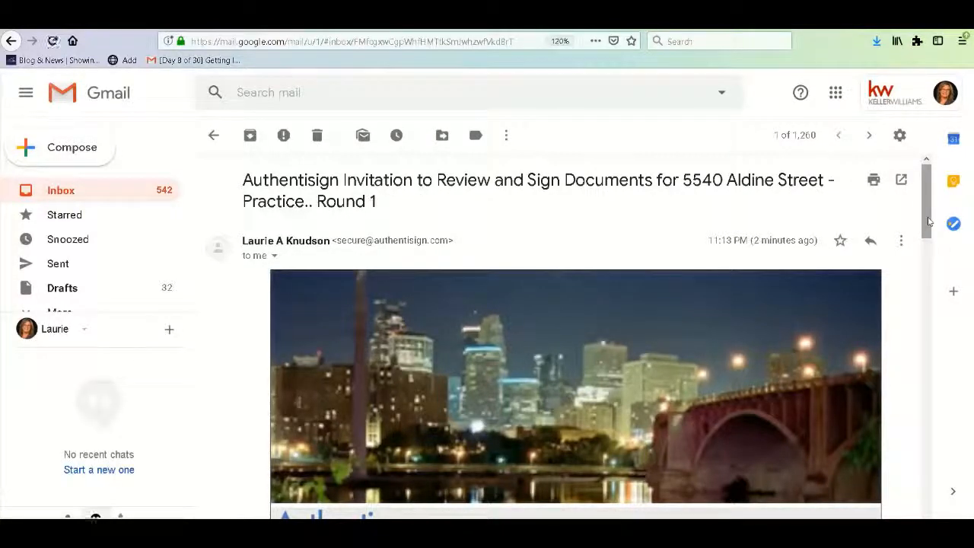
left_click_drag(929, 221, 927, 347)
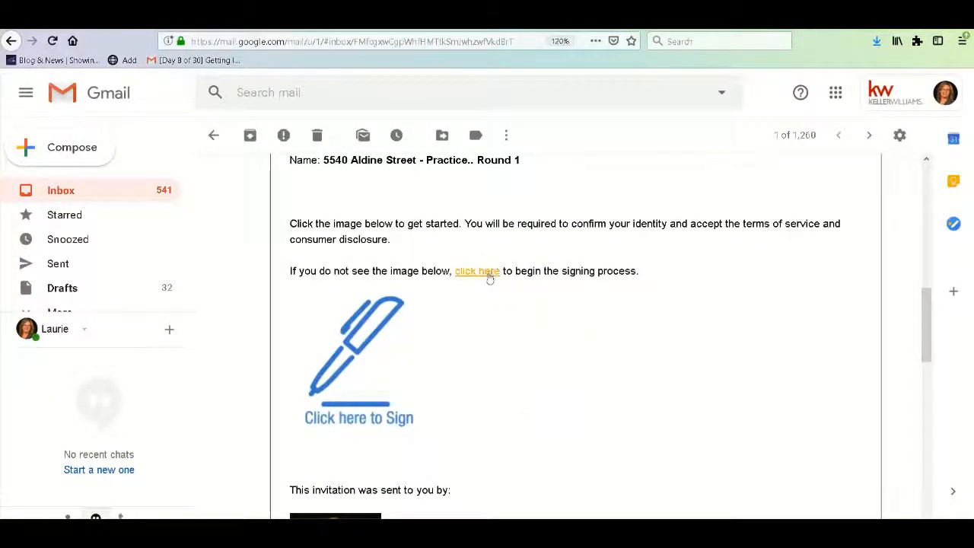
left_click(359, 332)
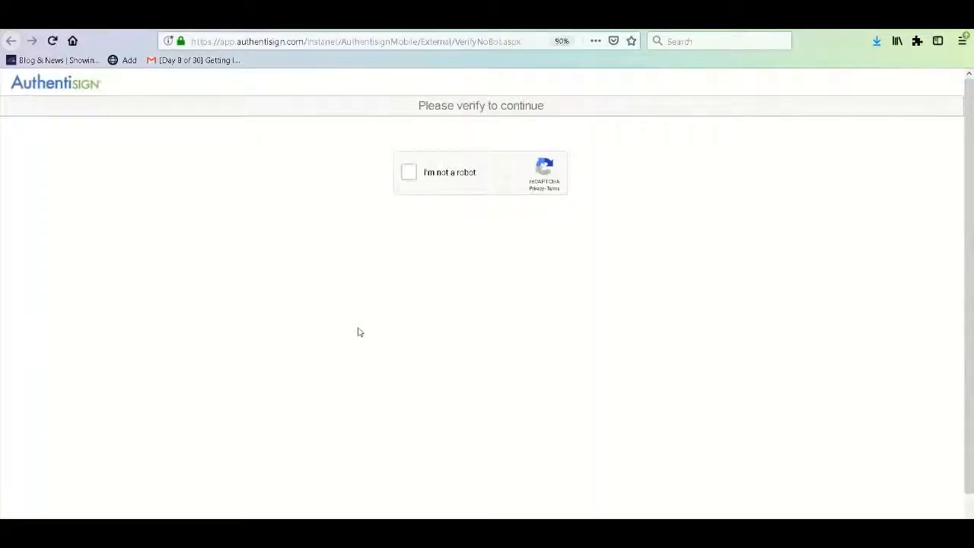
Pass the robot verification, and accept the suggested signature and initials to start the signing
left_click(405, 175)
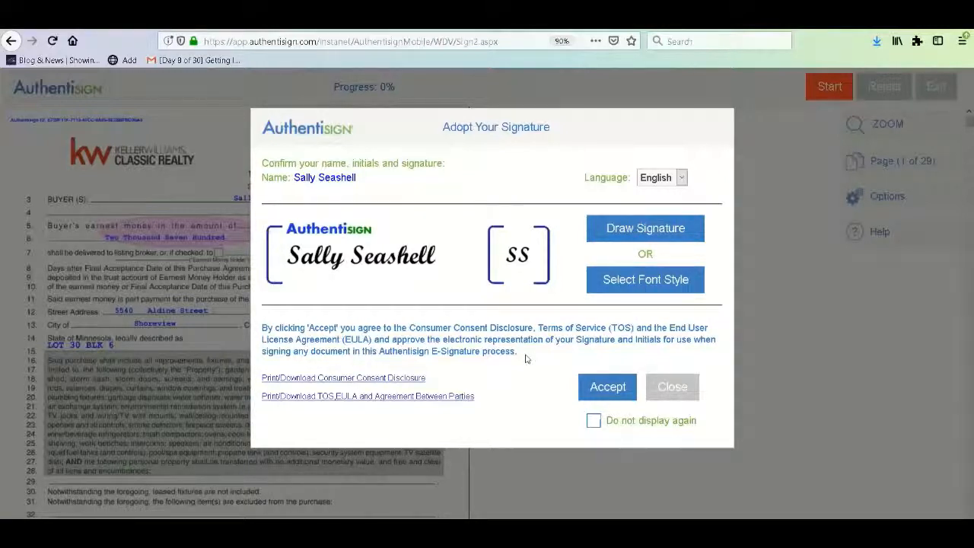
left_click(599, 389)
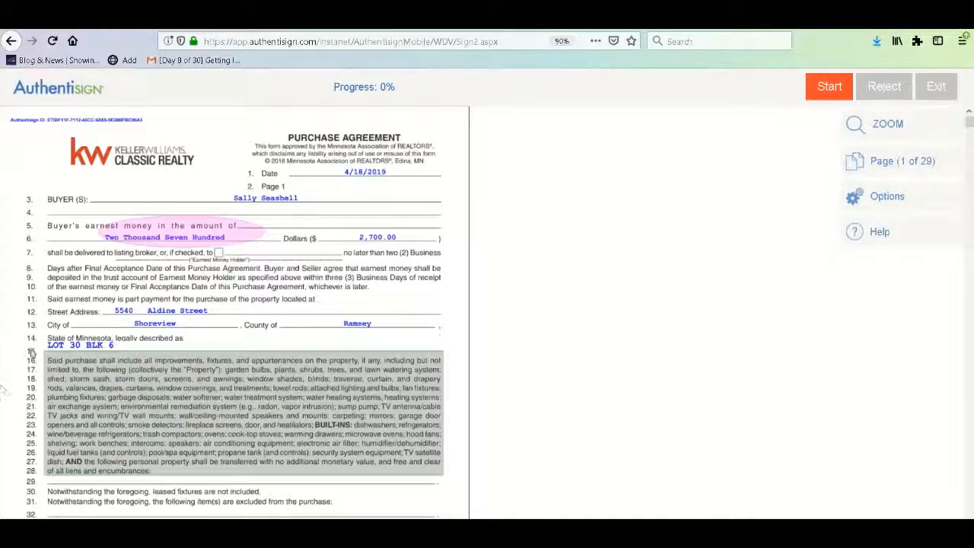
left_click(828, 88)
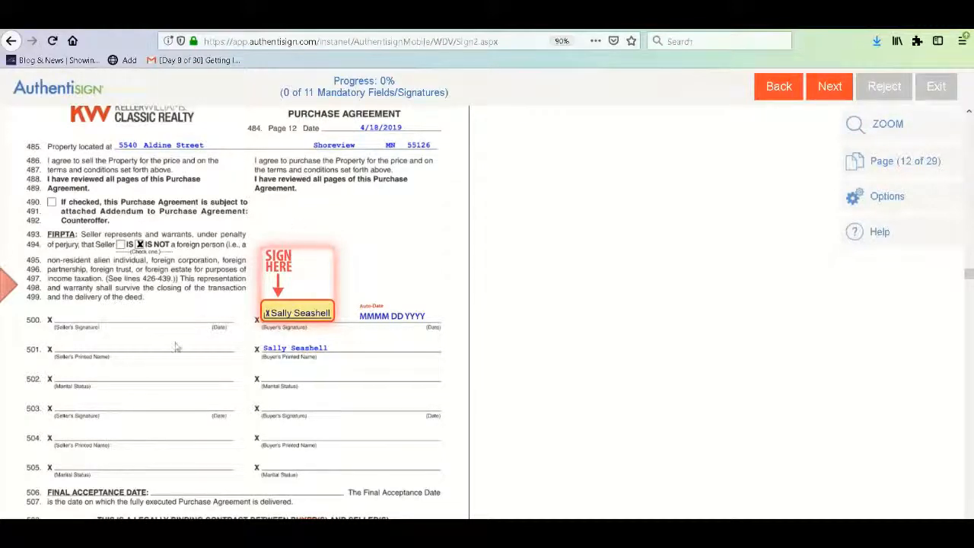
Apply the buyer's signature to both fields on page 12 and to the Wire Fraud Alert on page 13
left_click(307, 302)
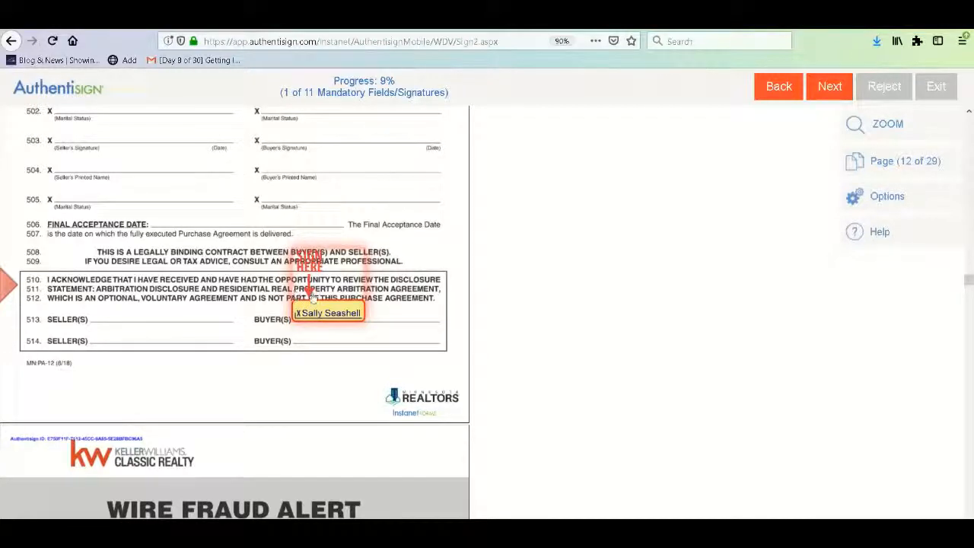
left_click(312, 300)
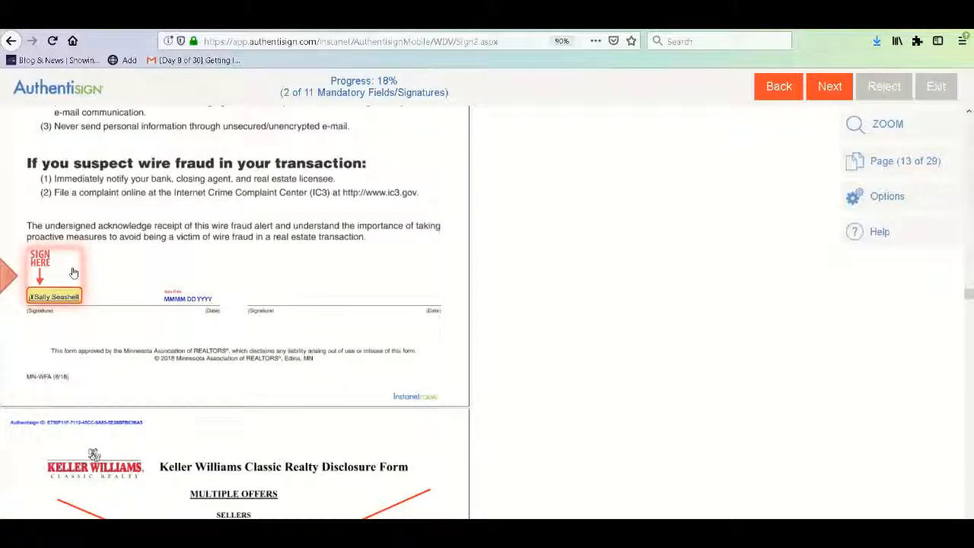
left_click(73, 274)
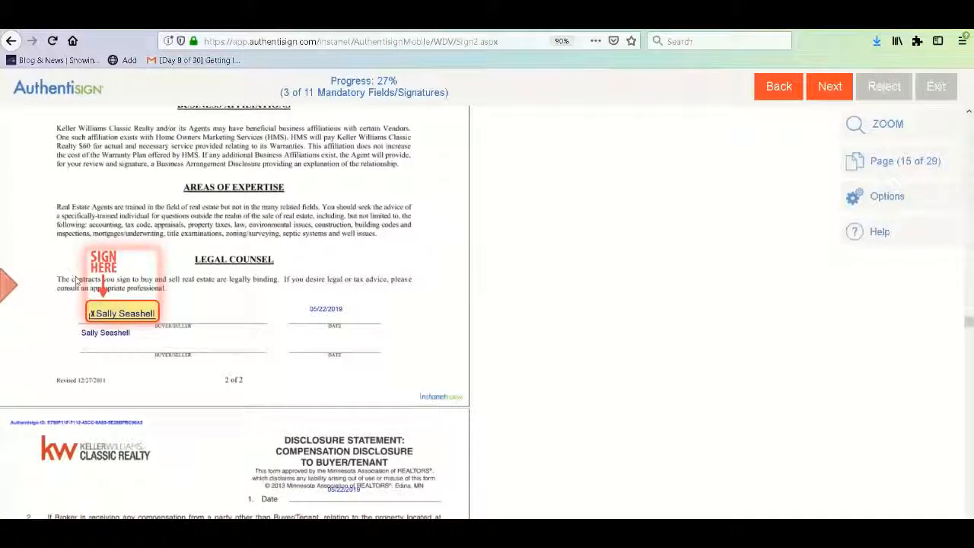
Sign the Disclosure Form on page 15, and check the seller/owner 2.7% compensation box and sign on page 16
left_click(109, 299)
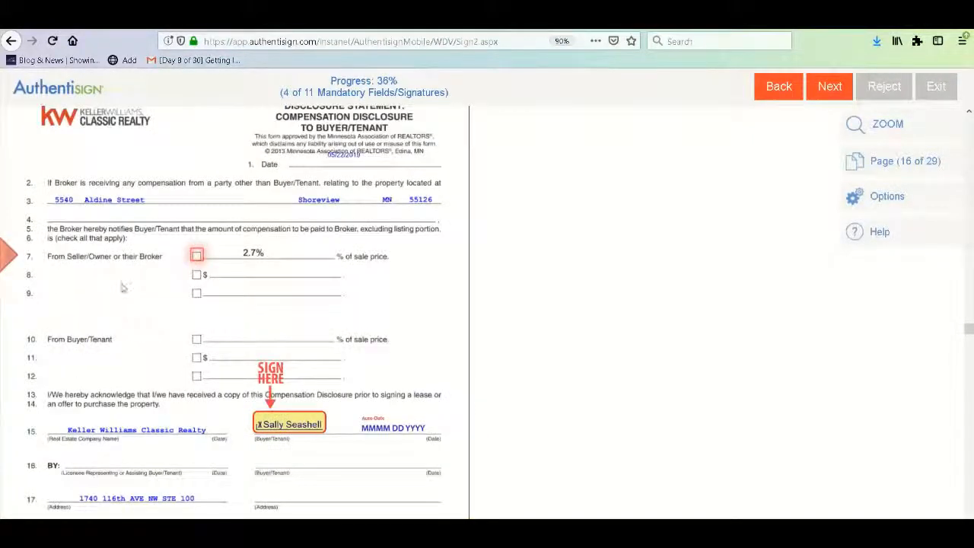
left_click(197, 256)
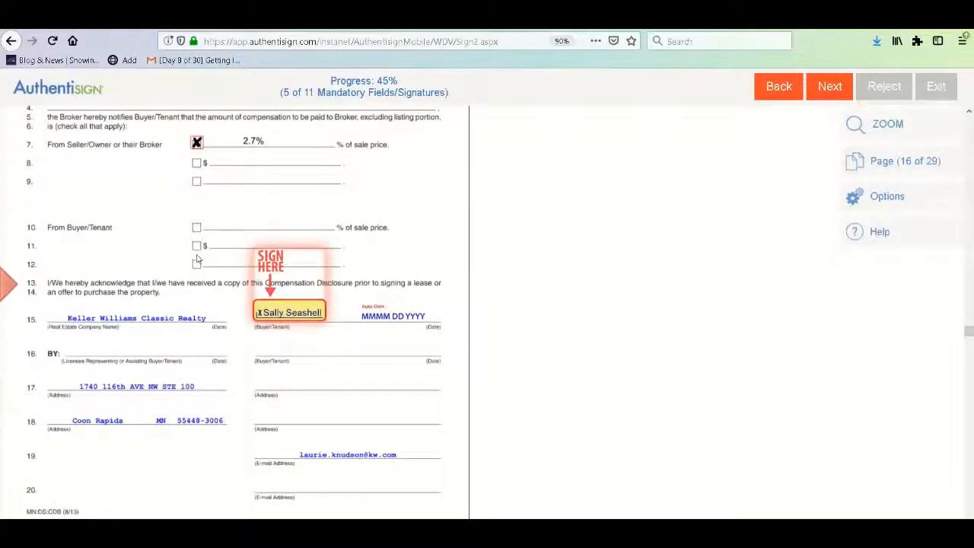
left_click(289, 283)
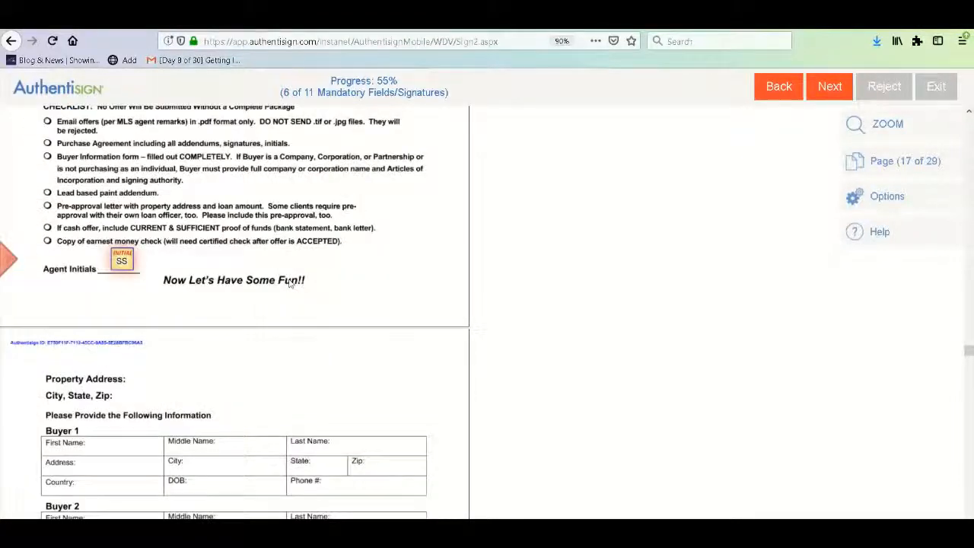
Fill the remaining mandatory fields, including the initials on pages 17 and 29 and the buyer's signatures on pages 19 and 26
left_click(124, 263)
left_click(387, 265)
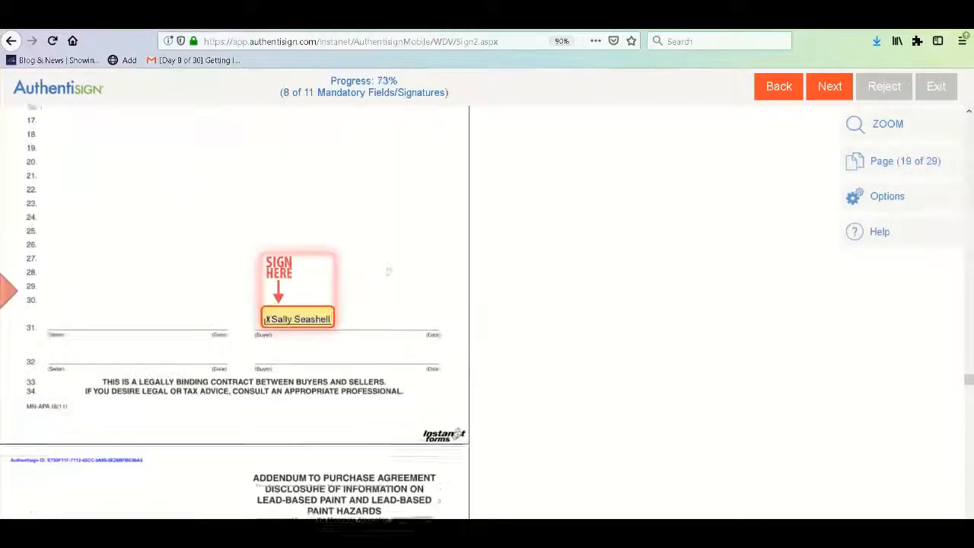
left_click(318, 312)
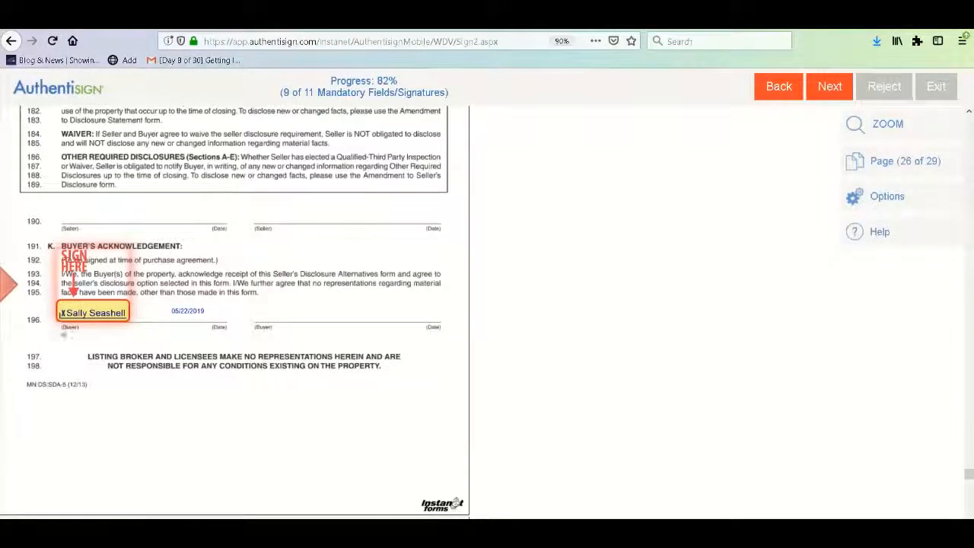
left_click(89, 306)
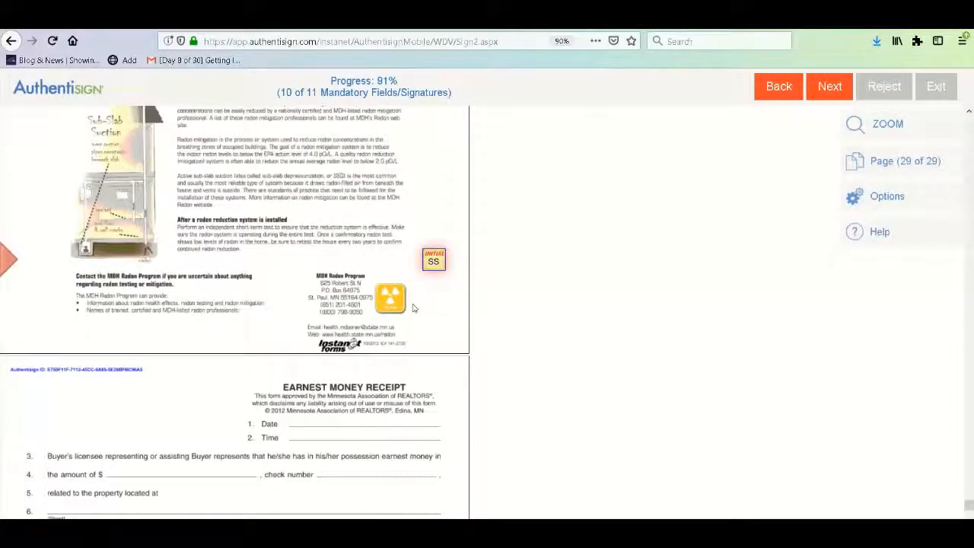
left_click(440, 258)
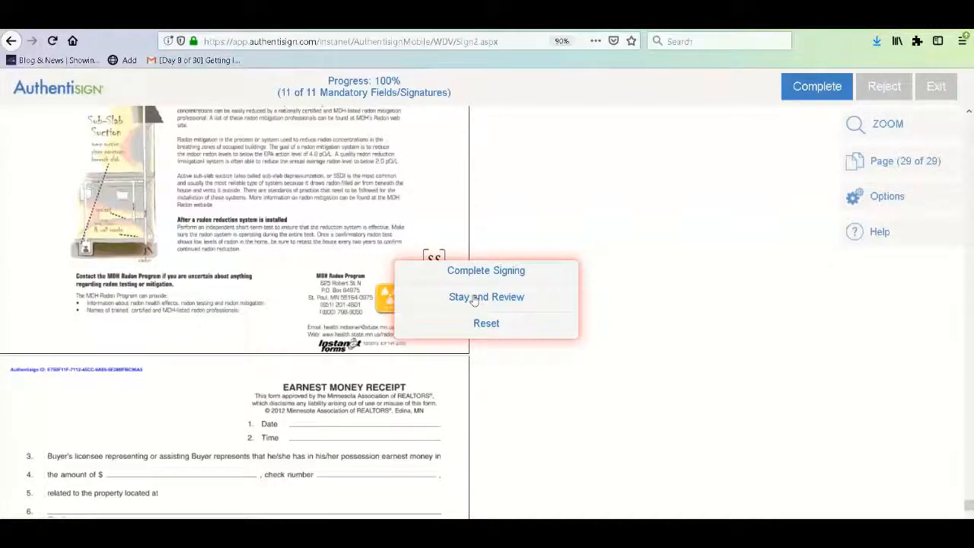
Complete the signing and decline to add a dashboard password
left_click(523, 273)
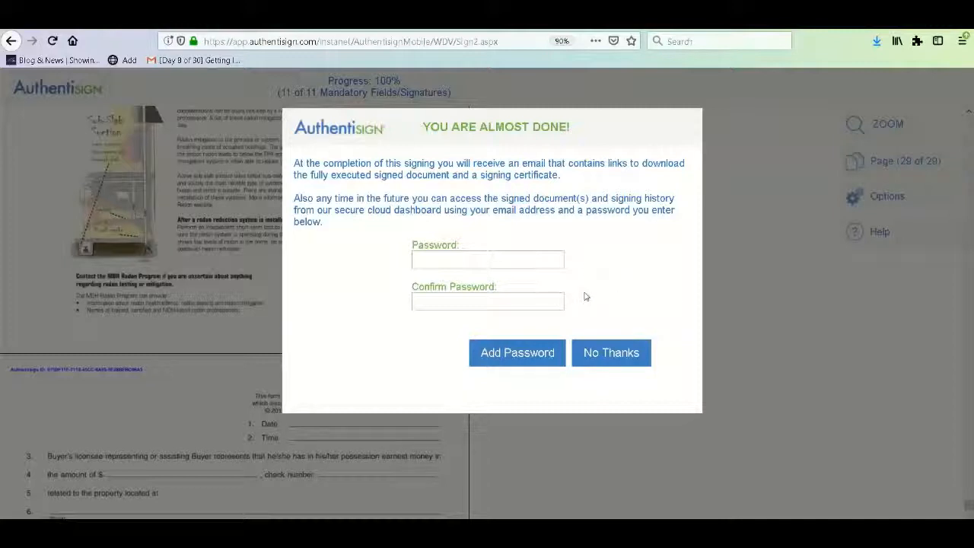
left_click(600, 357)
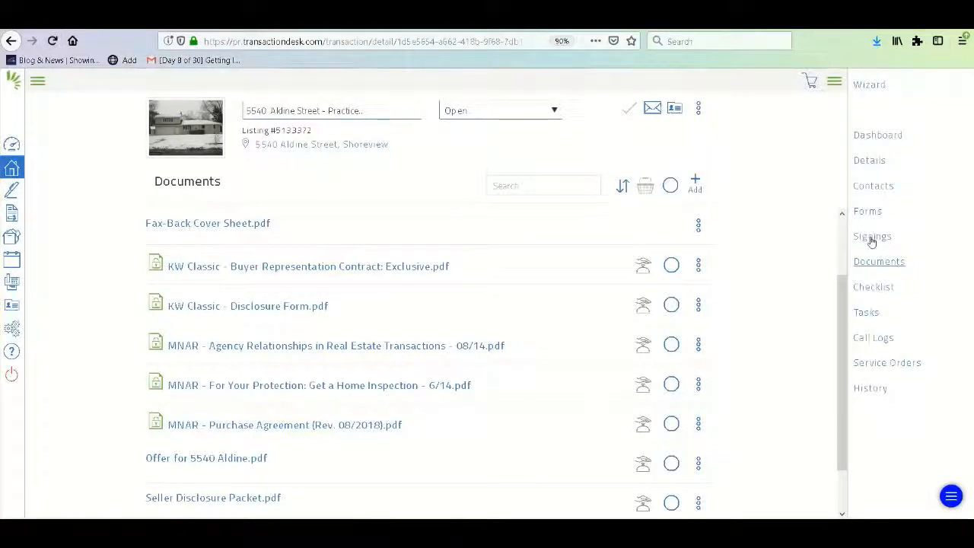
In TransactionDesk, open the April 2019 signing from the Signings list and examine its participants, document versions and separate signed documents
left_click(872, 238)
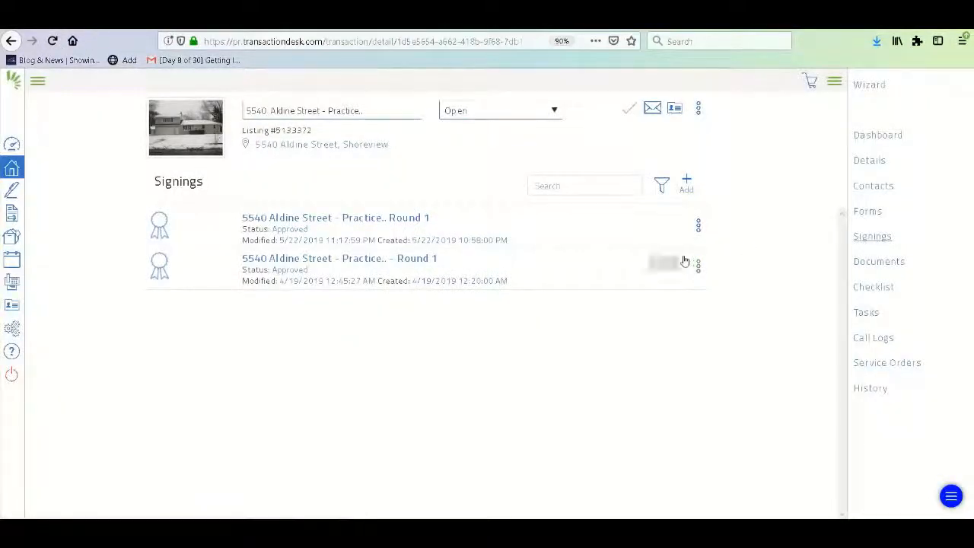
left_click(373, 227)
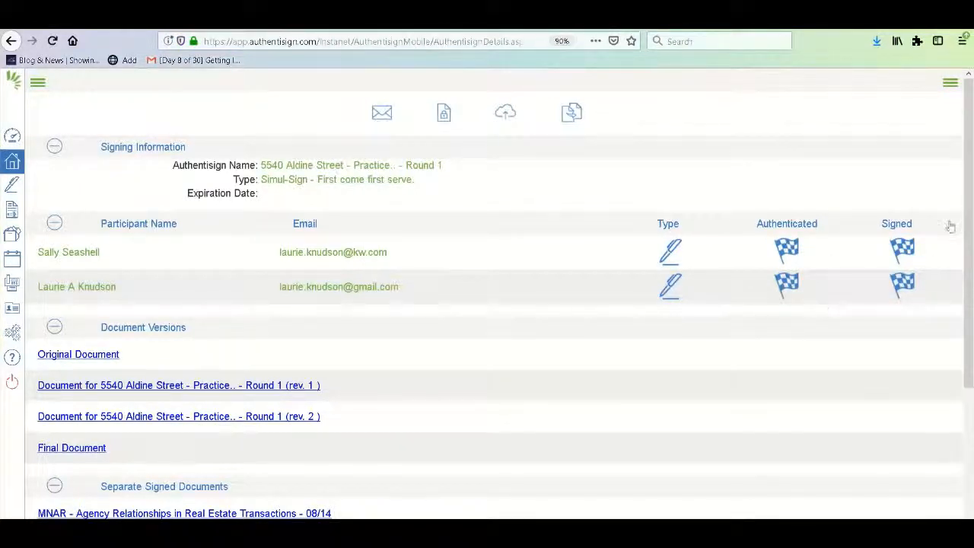
left_click_drag(969, 218, 969, 344)
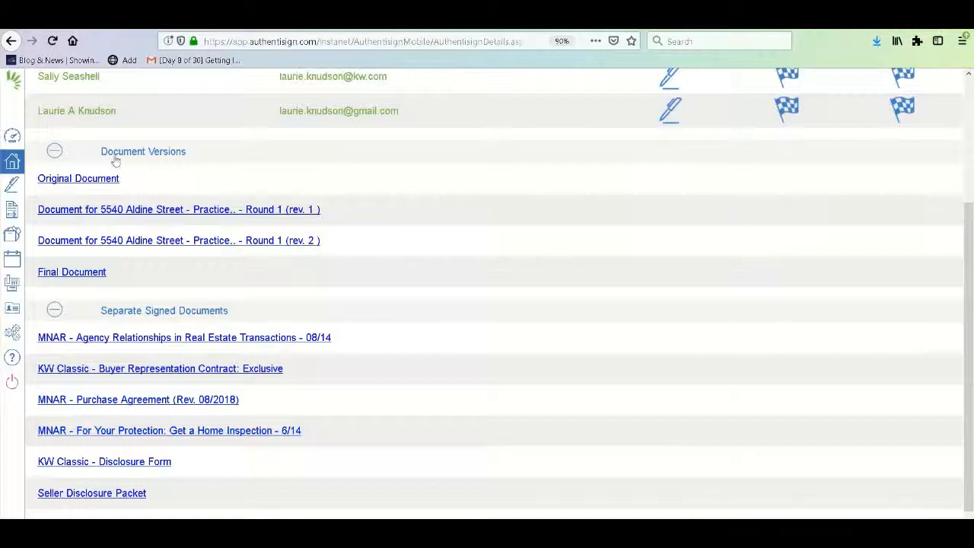
left_click(14, 42)
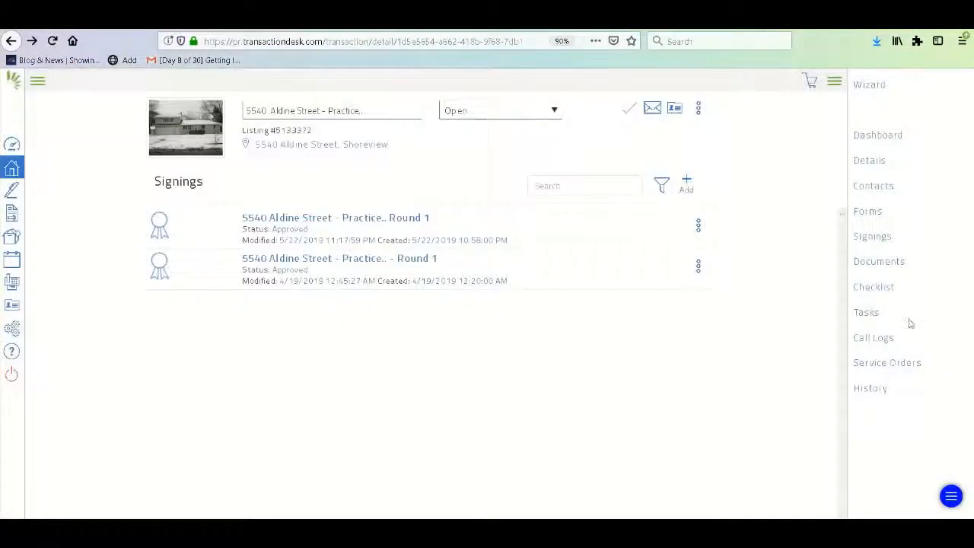
In the transaction's documents, select the first signed Seller Disclosure Packet, the first signed Purchase Agreement and the signed Get a Home Inspection form
left_click(893, 263)
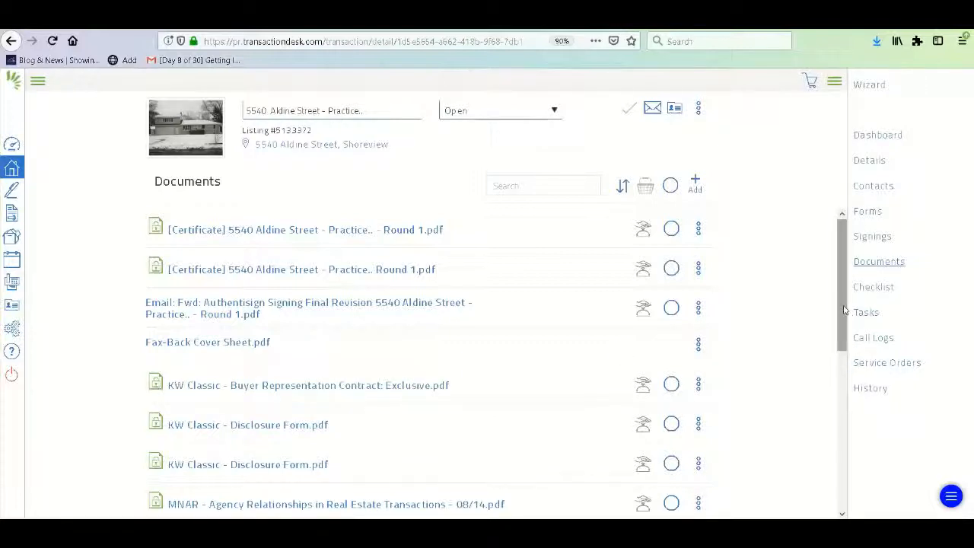
scroll(846, 325, "down", 1)
left_click_drag(851, 326, 840, 478)
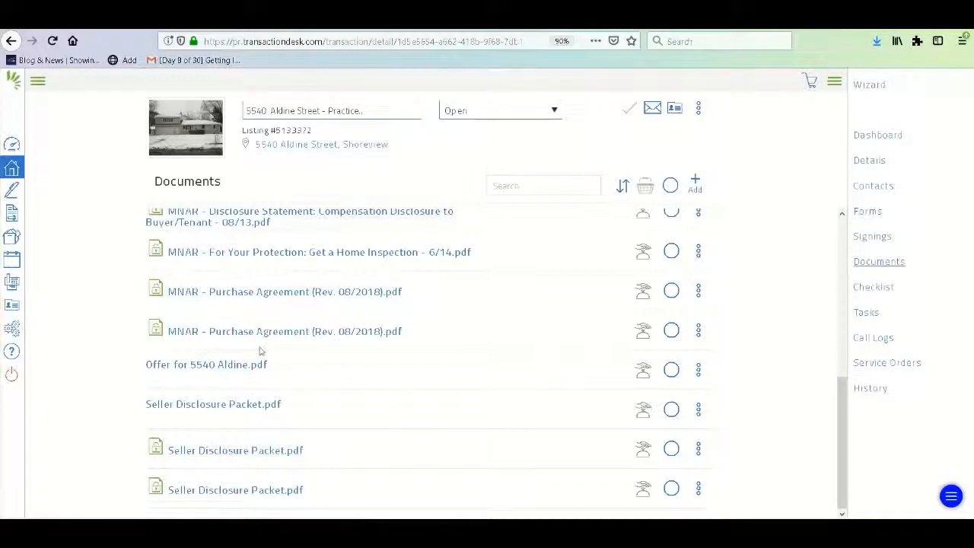
mouse_move(156, 329)
mouse_move(158, 294)
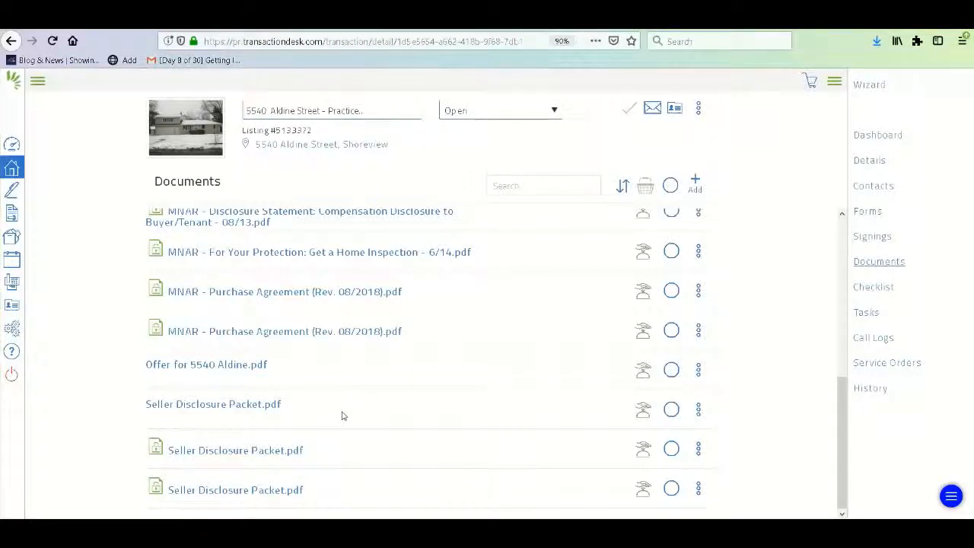
left_click(672, 449)
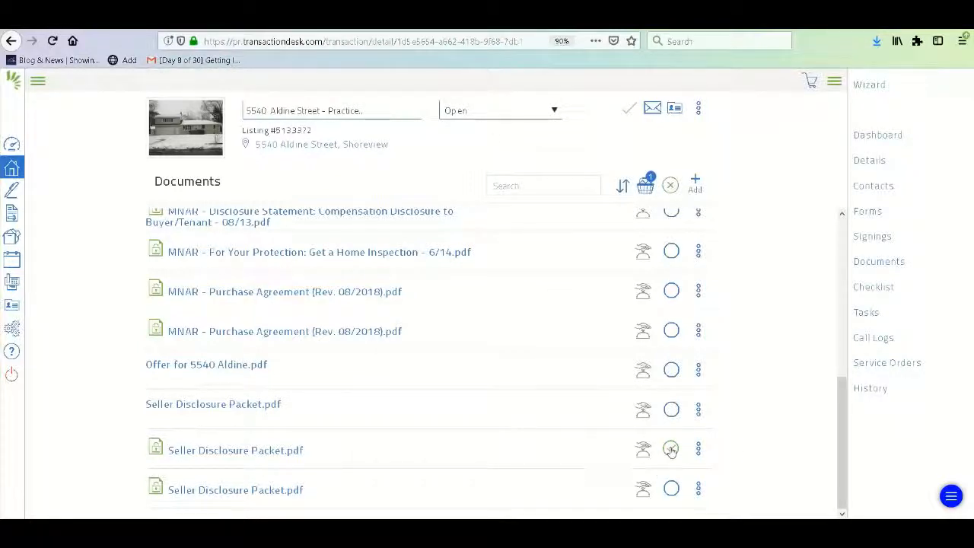
left_click(671, 292)
left_click(672, 254)
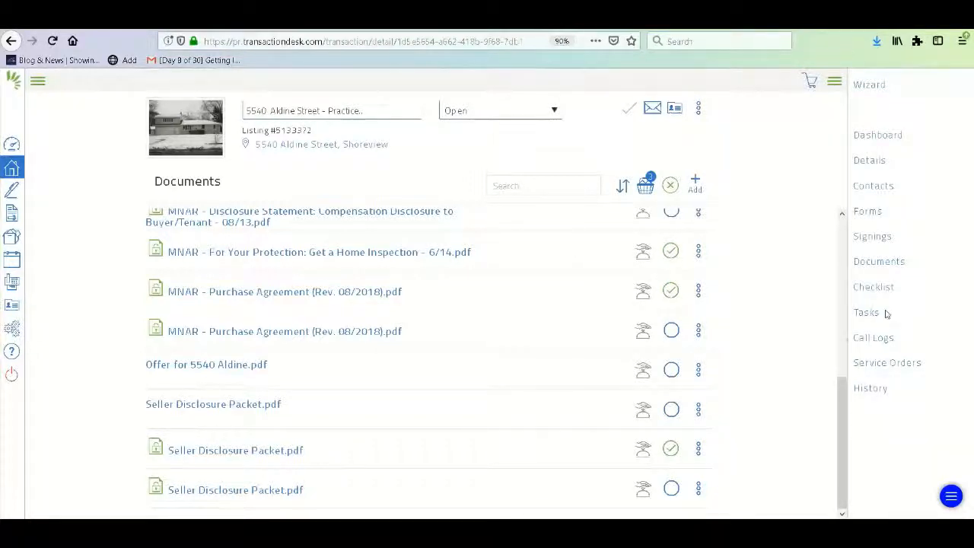
Merge the three selected documents as "offer for Aldine" with the Purchase Agreement placed first, and clear the selection
scroll(842, 388, "up", 1)
left_click_drag(842, 388, 842, 336)
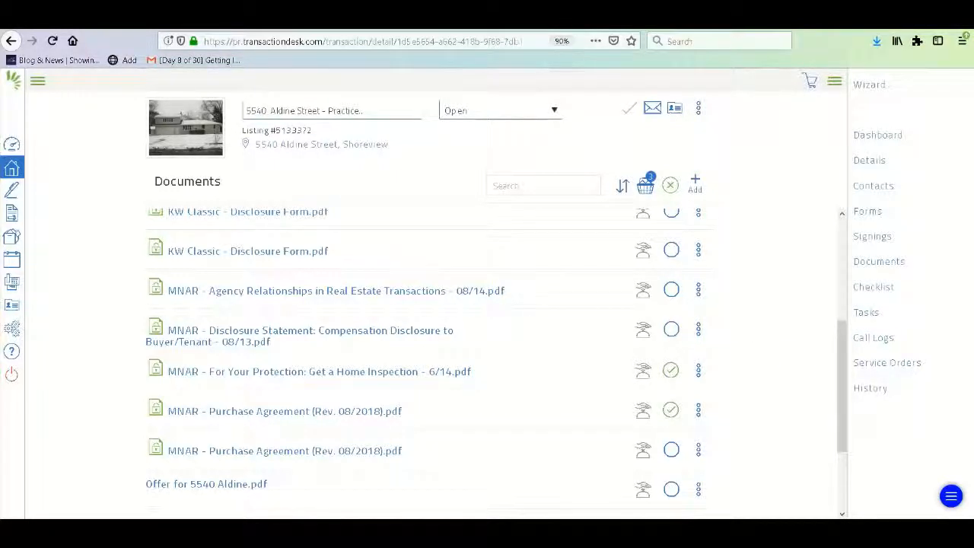
left_click_drag(847, 386, 846, 351)
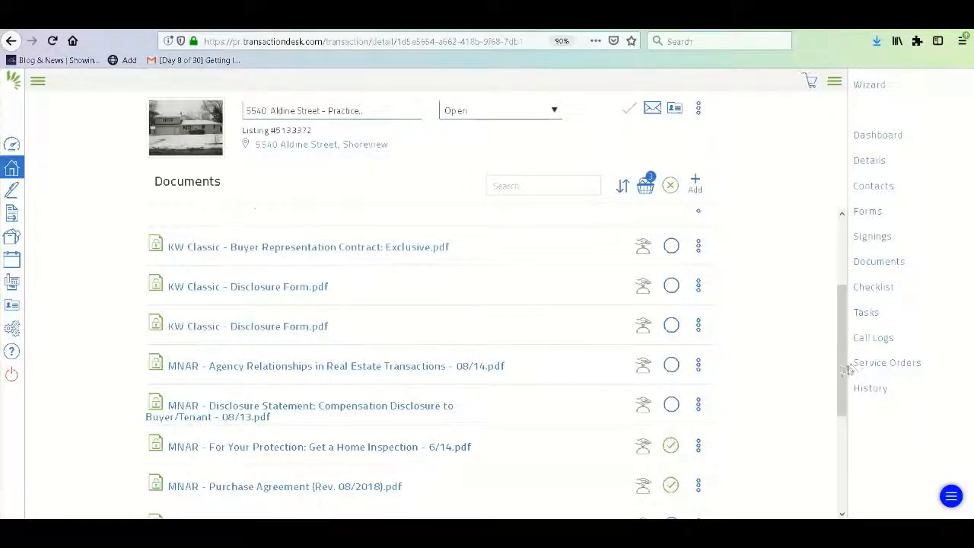
left_click_drag(842, 364, 848, 388)
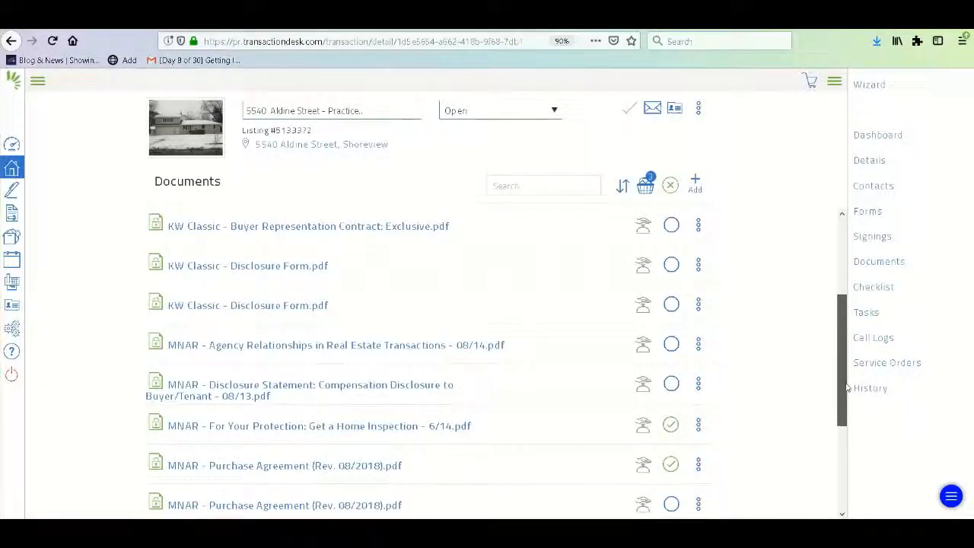
left_click_drag(847, 388, 855, 474)
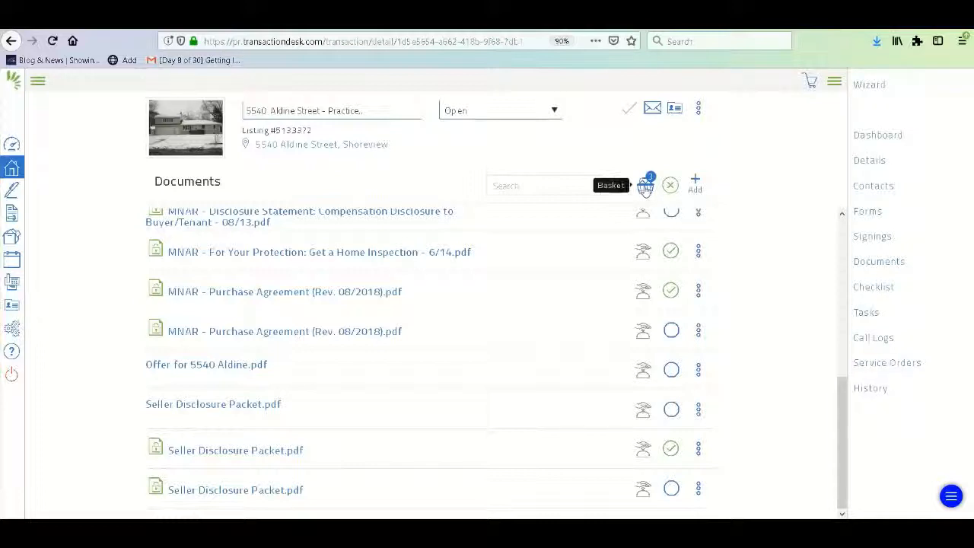
left_click(646, 187)
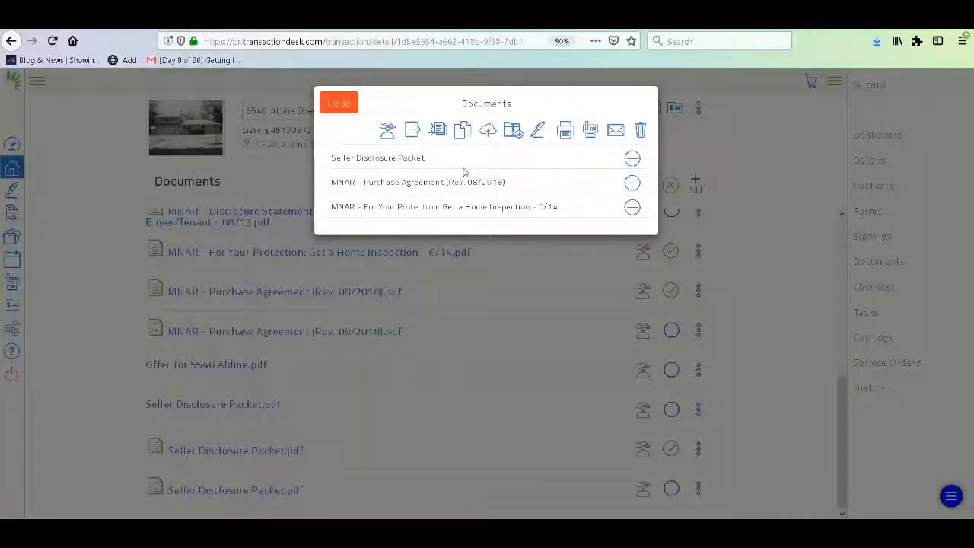
left_click(439, 131)
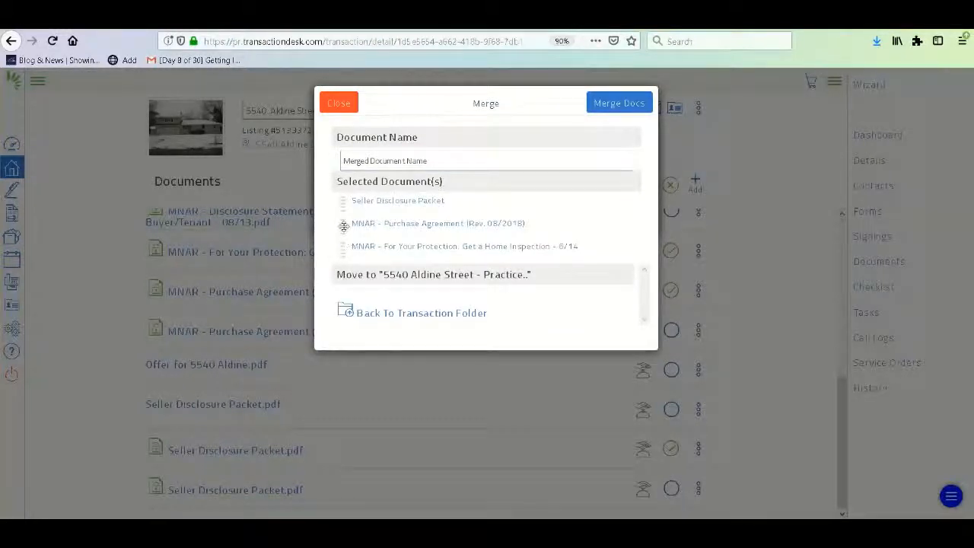
left_click_drag(344, 225, 341, 199)
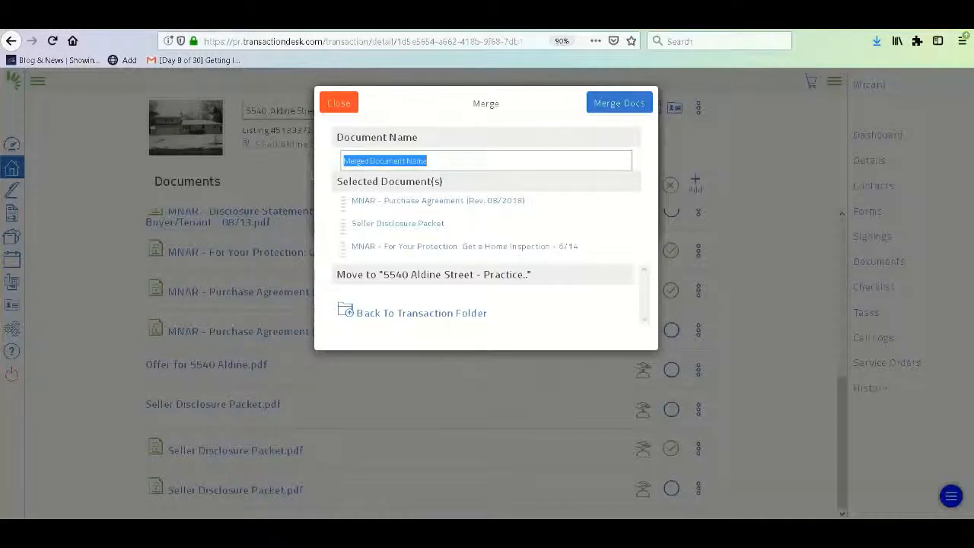
type("offer for Aldine")
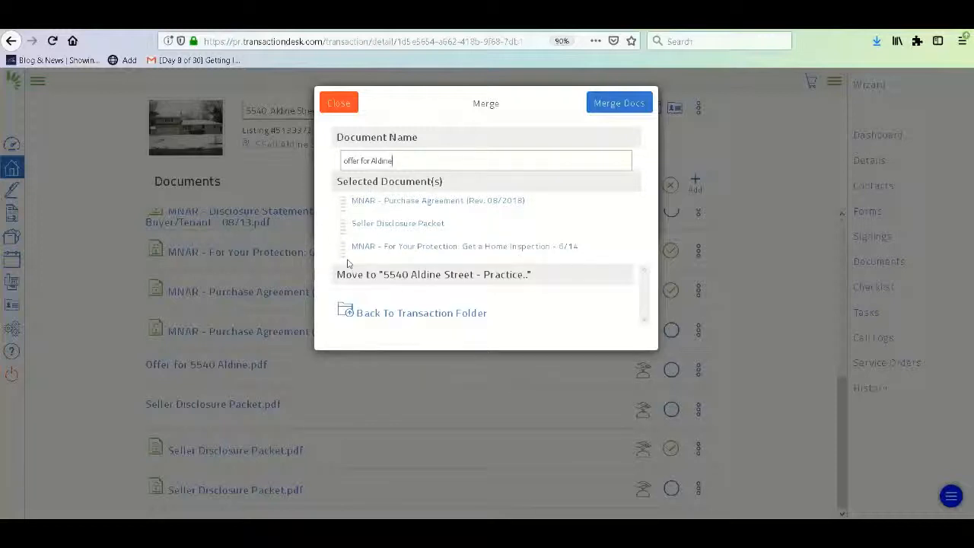
left_click(631, 106)
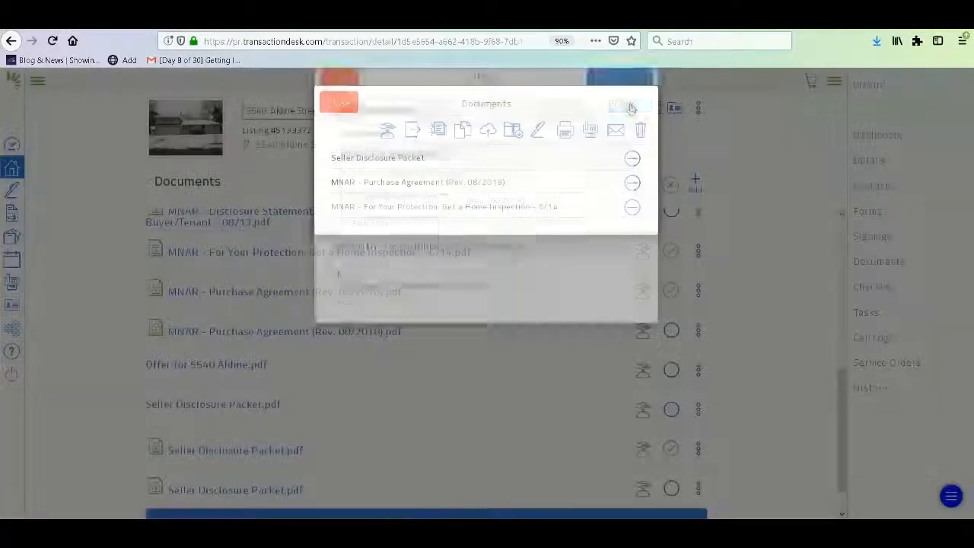
left_click(347, 106)
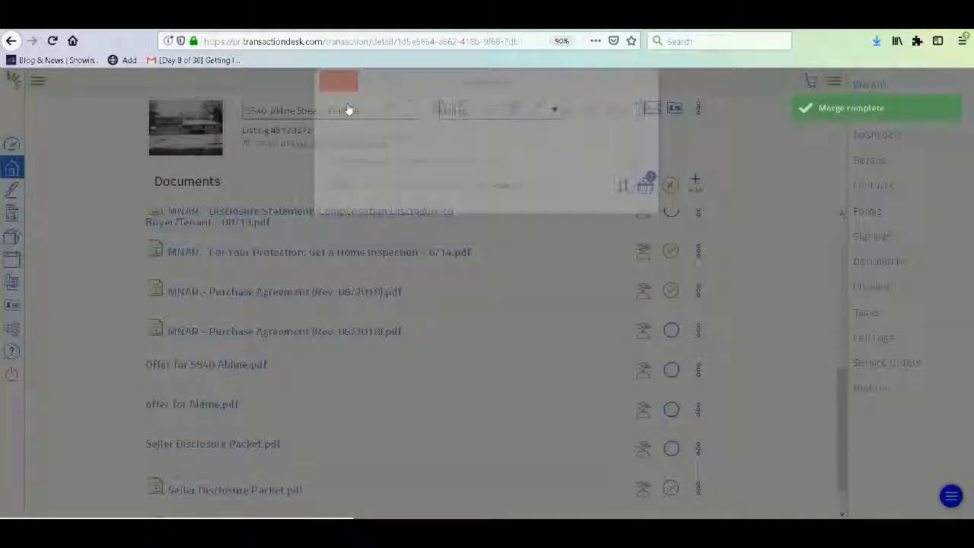
left_click(672, 188)
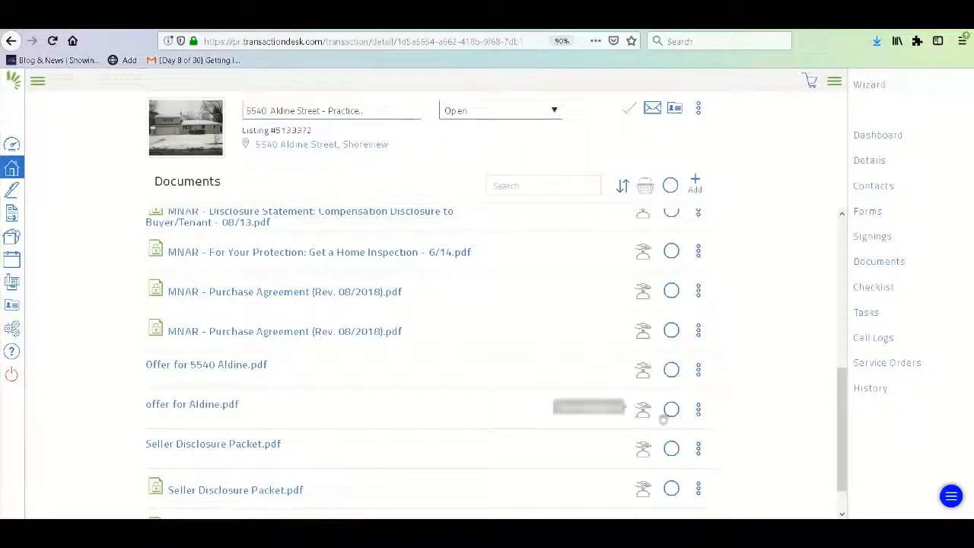
Preview the merged offer for Aldine.pdf from the Purchase Agreement through to its last page
left_click(671, 411)
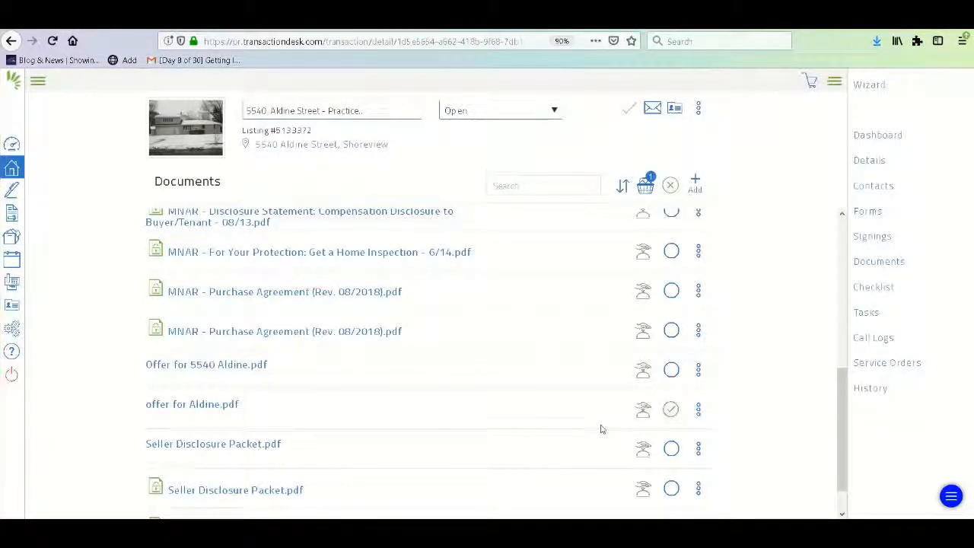
left_click(671, 410)
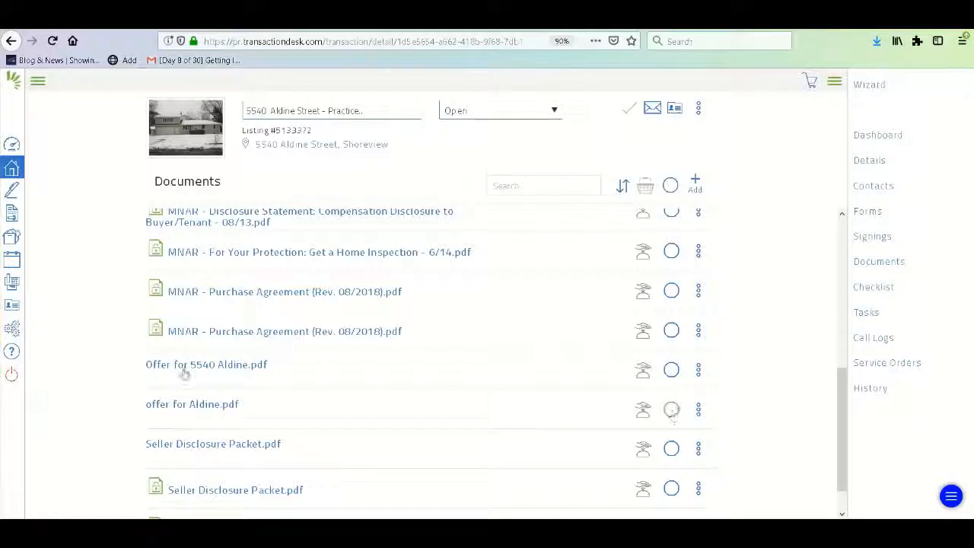
left_click(198, 405)
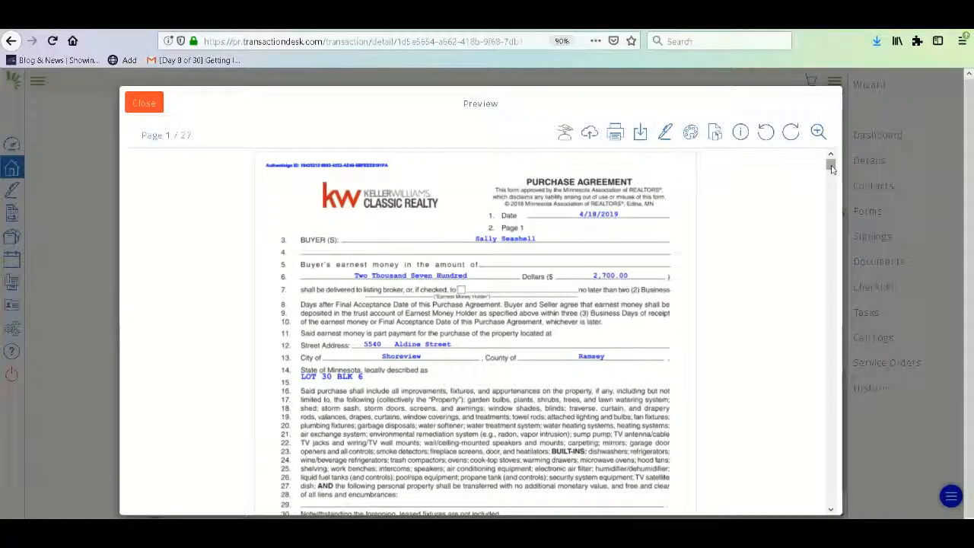
left_click_drag(833, 169, 852, 492)
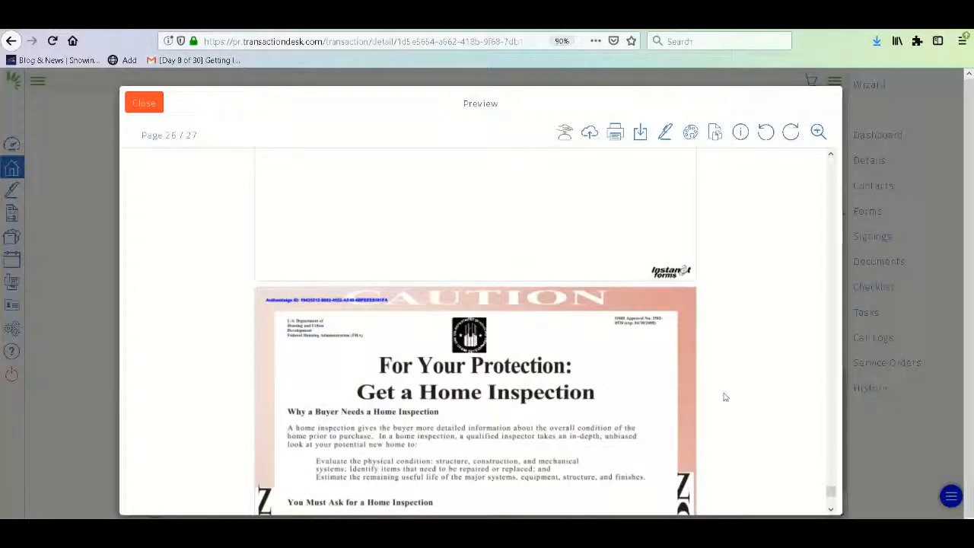
left_click(832, 503)
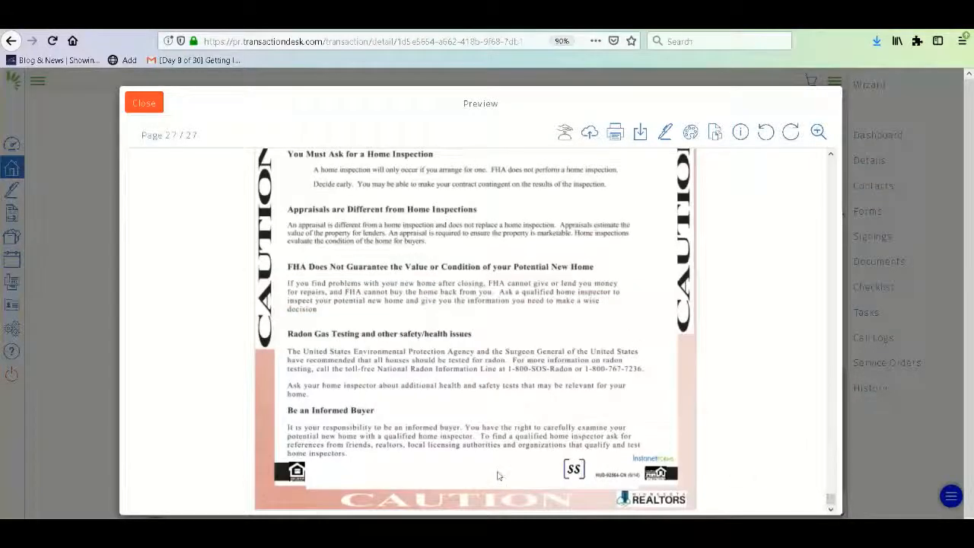
left_click(151, 107)
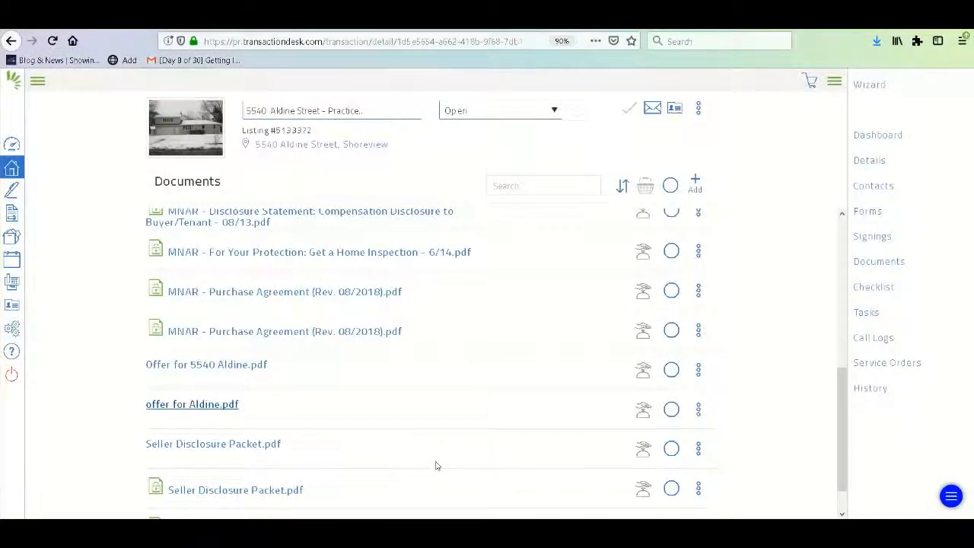
Start an email containing offer for Aldine.pdf and choose the buyer from the transaction contacts as its recipient
left_click(671, 410)
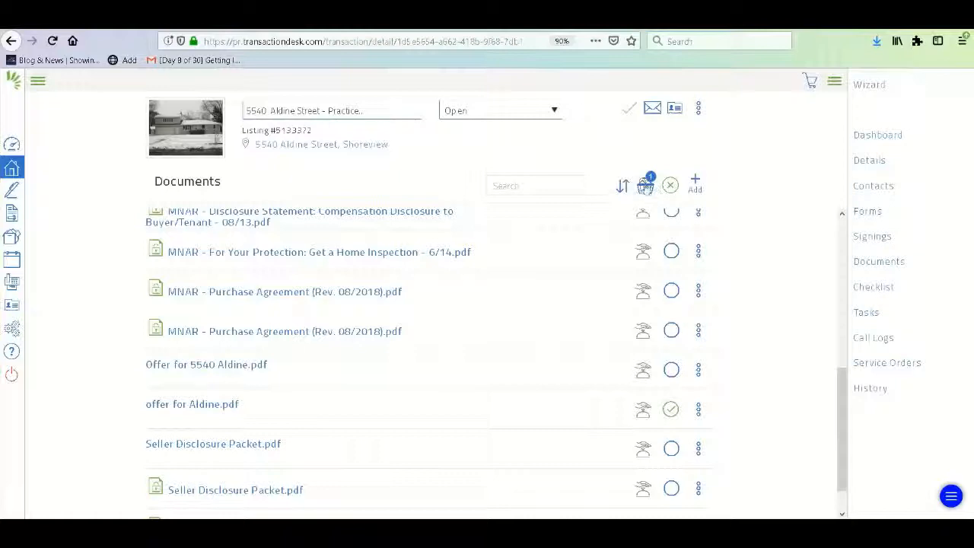
left_click(645, 186)
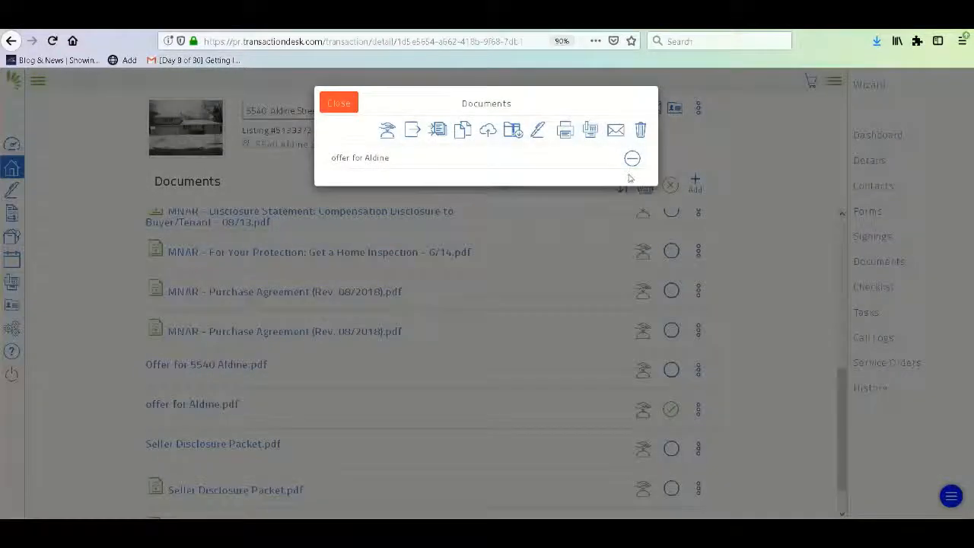
left_click(617, 132)
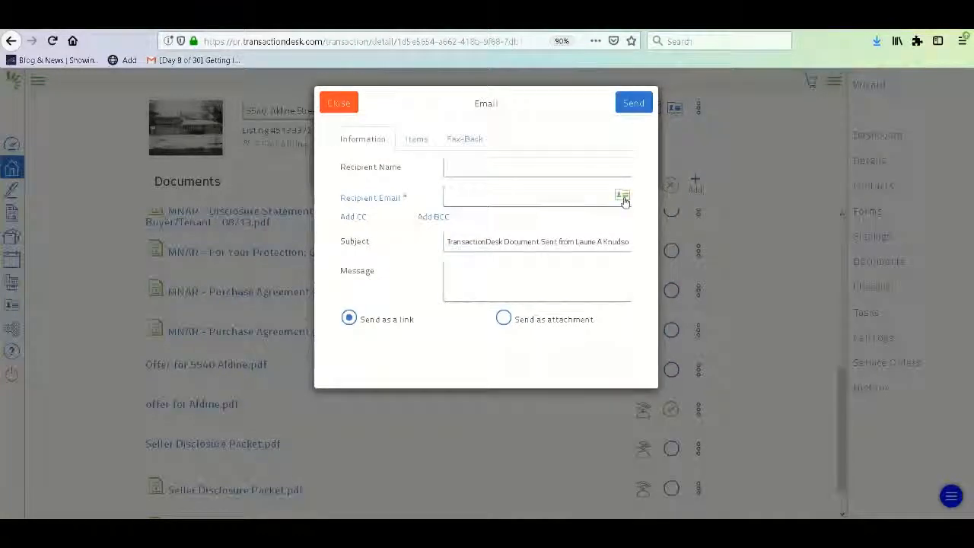
left_click(623, 198)
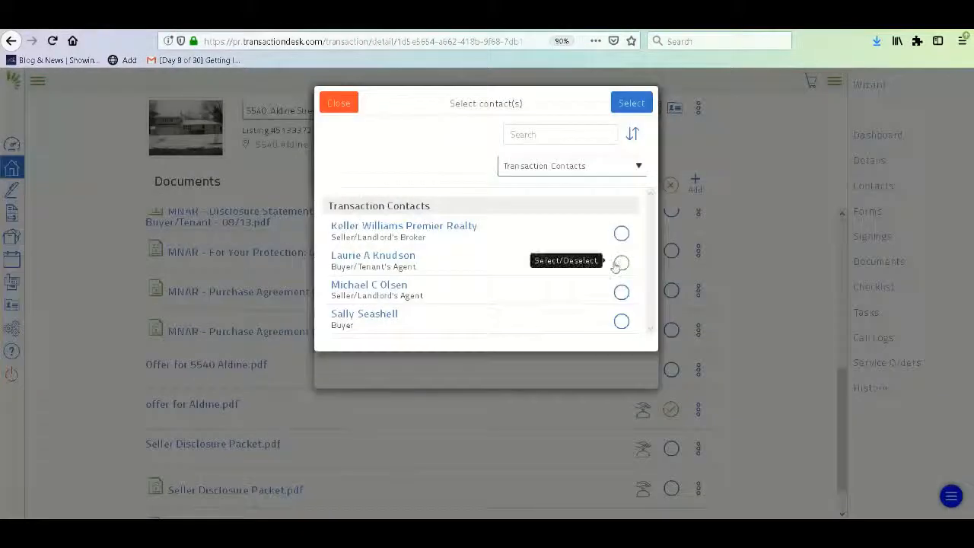
left_click(622, 323)
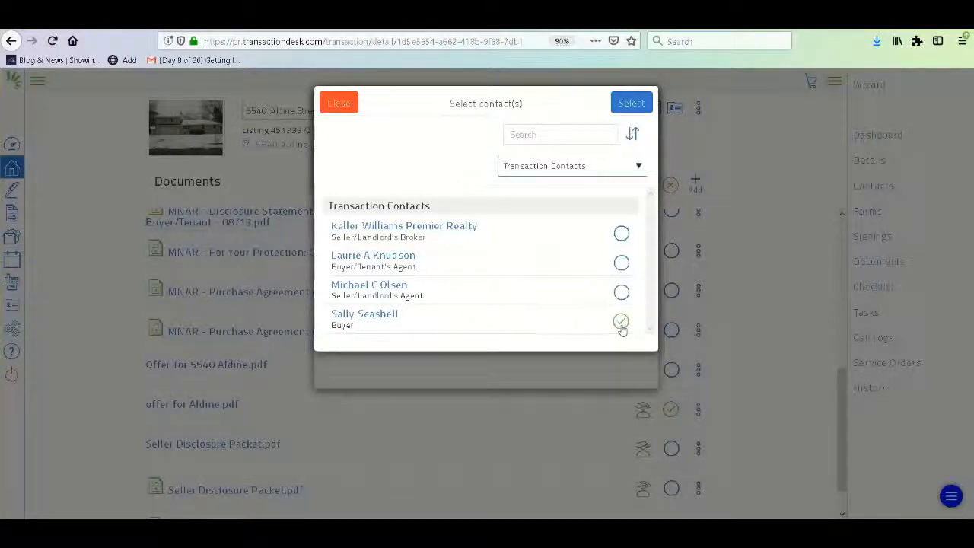
left_click(636, 105)
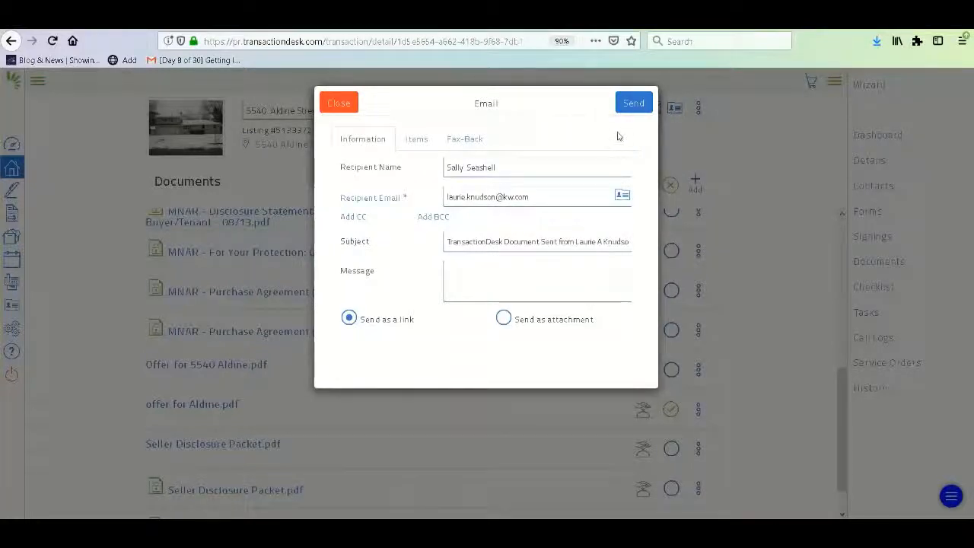
Send the email with the document as an attachment instead of a link, and clear the document selection
left_click(476, 285)
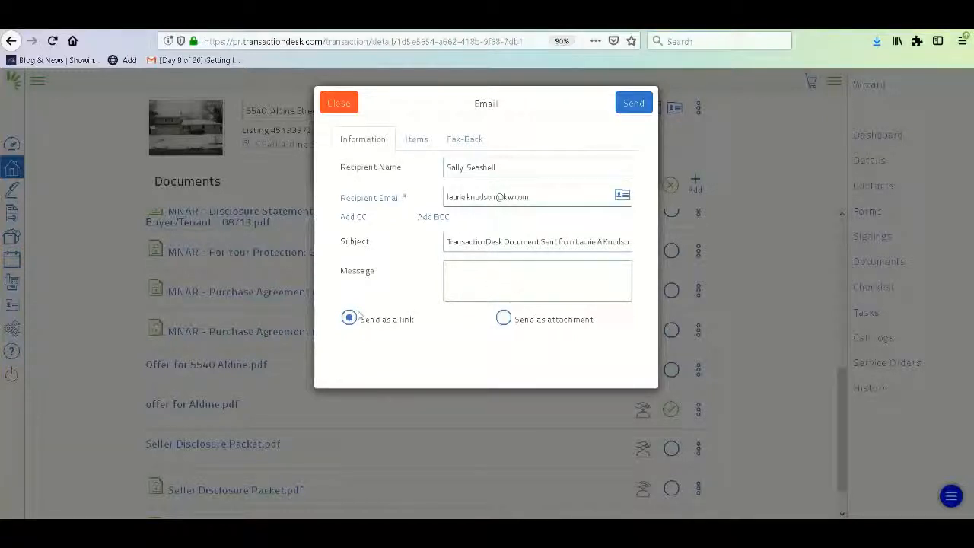
left_click(505, 319)
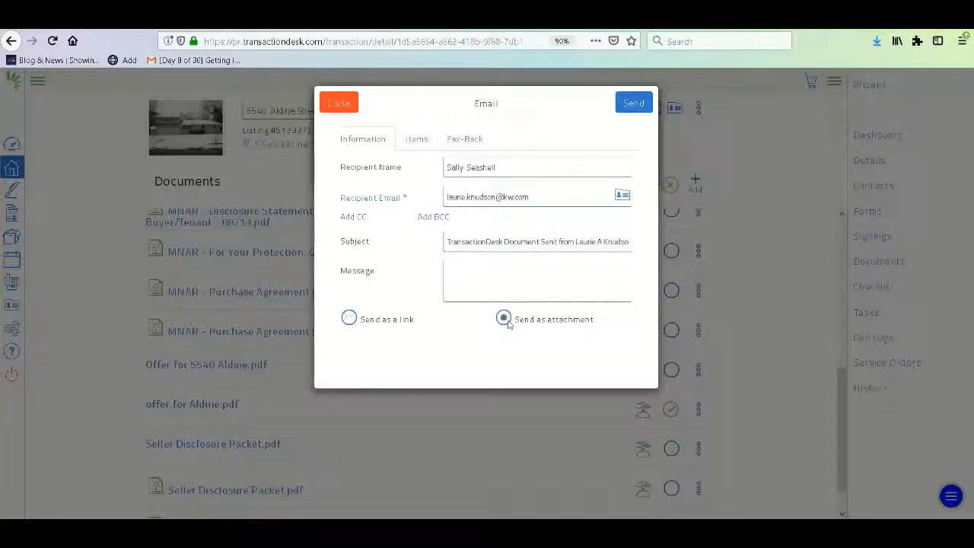
left_click(627, 111)
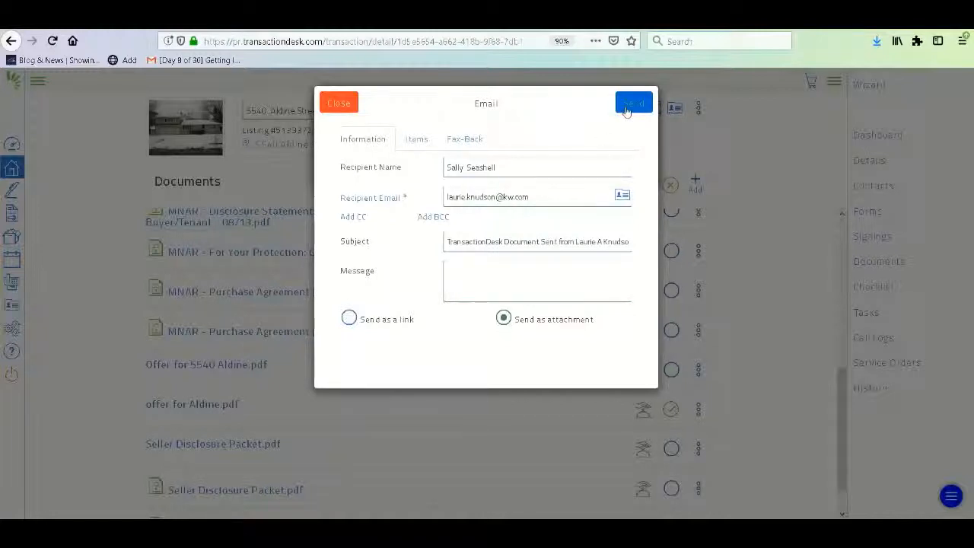
left_click(341, 103)
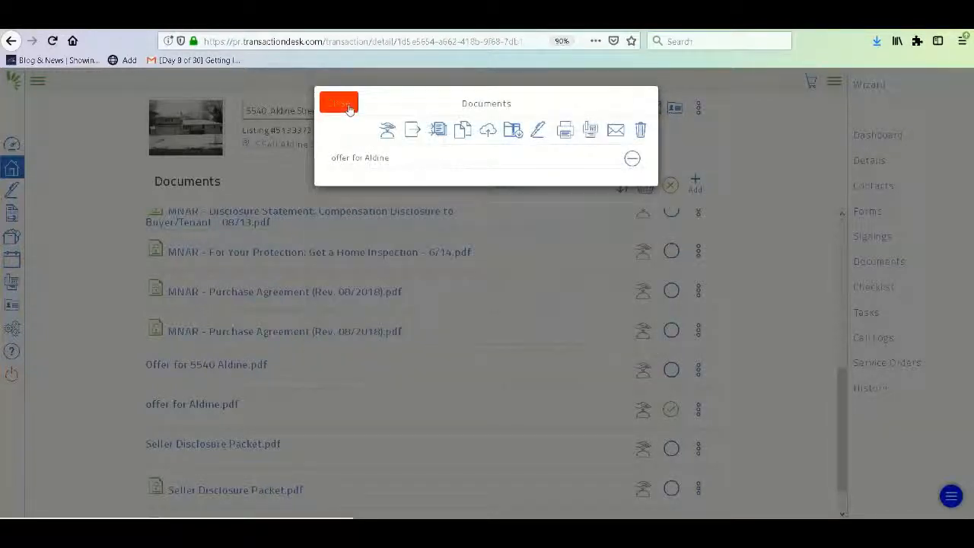
left_click(349, 109)
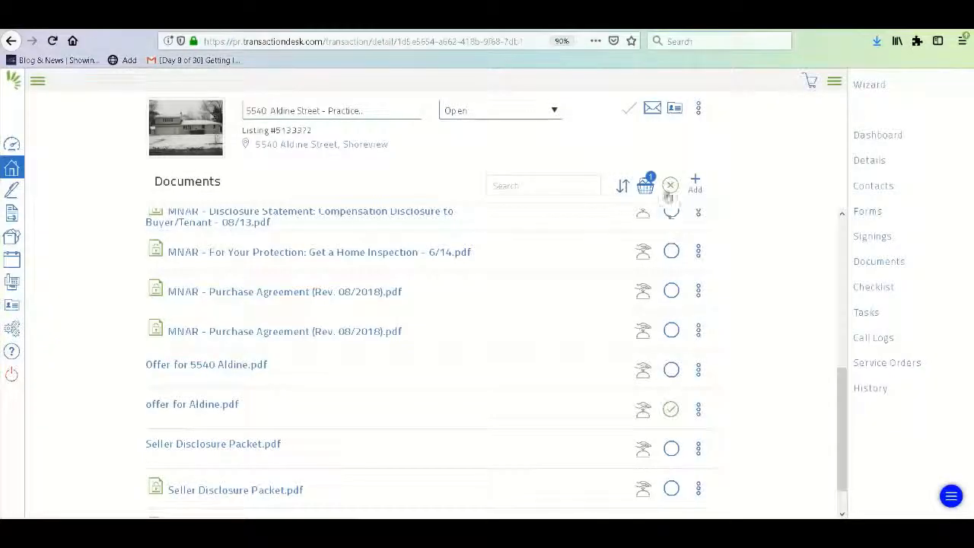
left_click(669, 187)
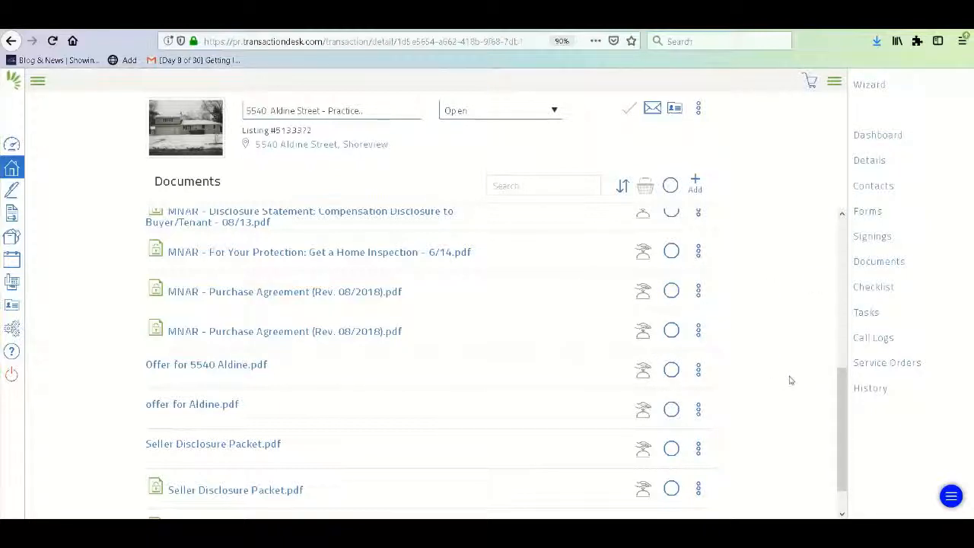
left_click_drag(842, 374, 838, 230)
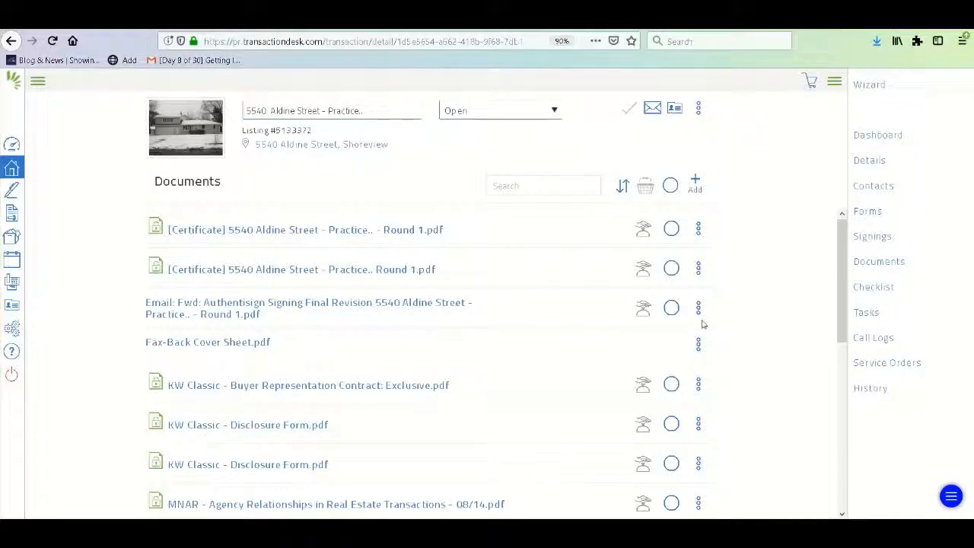
Open the documents list of the Mitchell Circle SE transaction from the list of all transactions
left_click(13, 172)
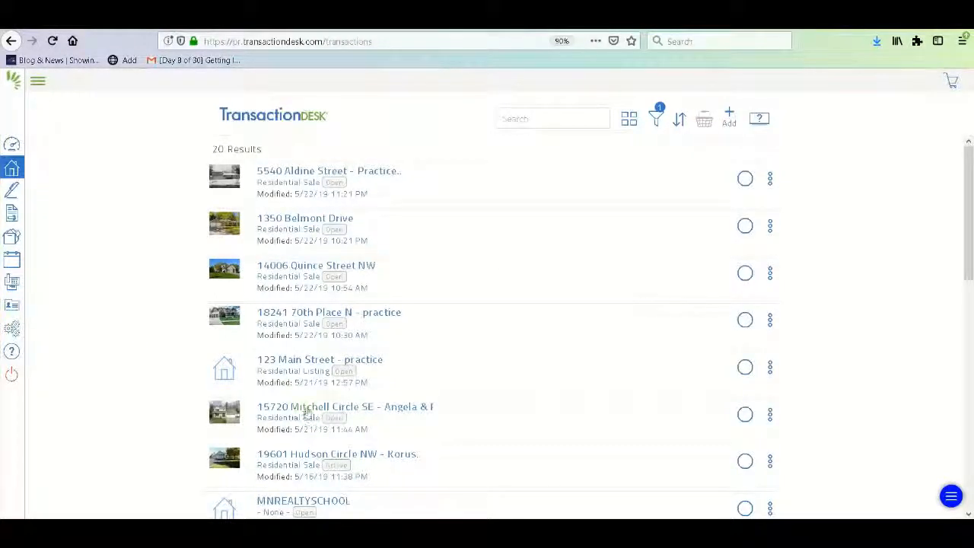
left_click(306, 408)
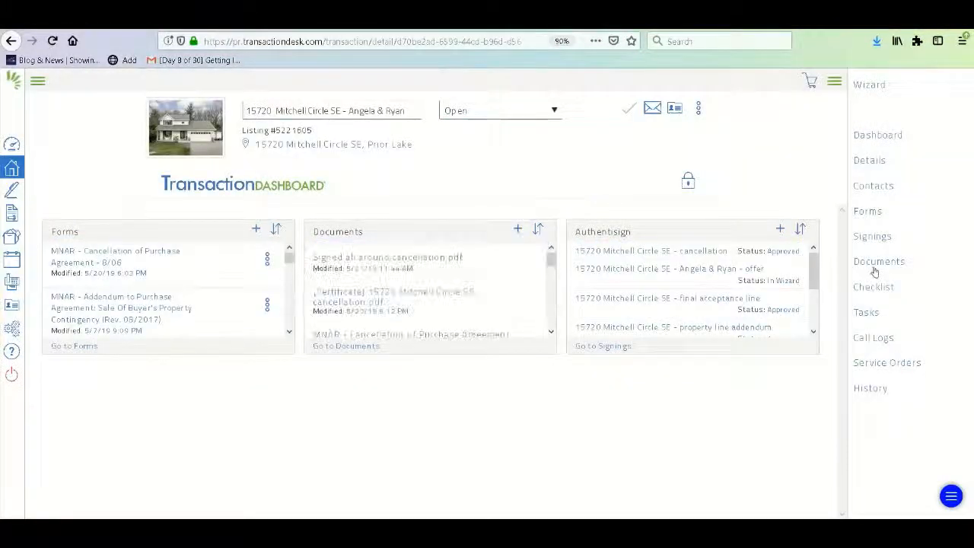
left_click(879, 261)
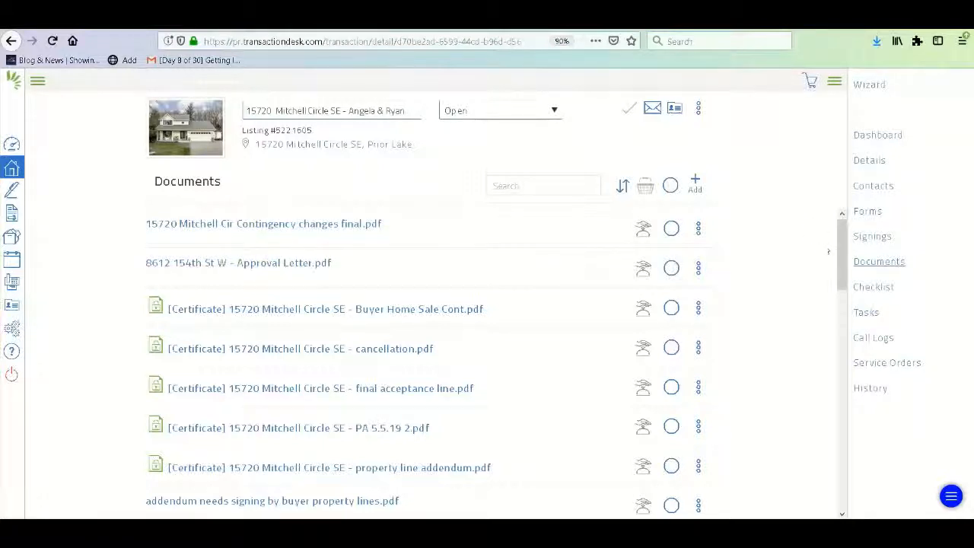
Preview the merged Mitchell Circle offer PDF, look through its Purchase Agreement pages and return to page 1
left_click_drag(843, 262, 872, 470)
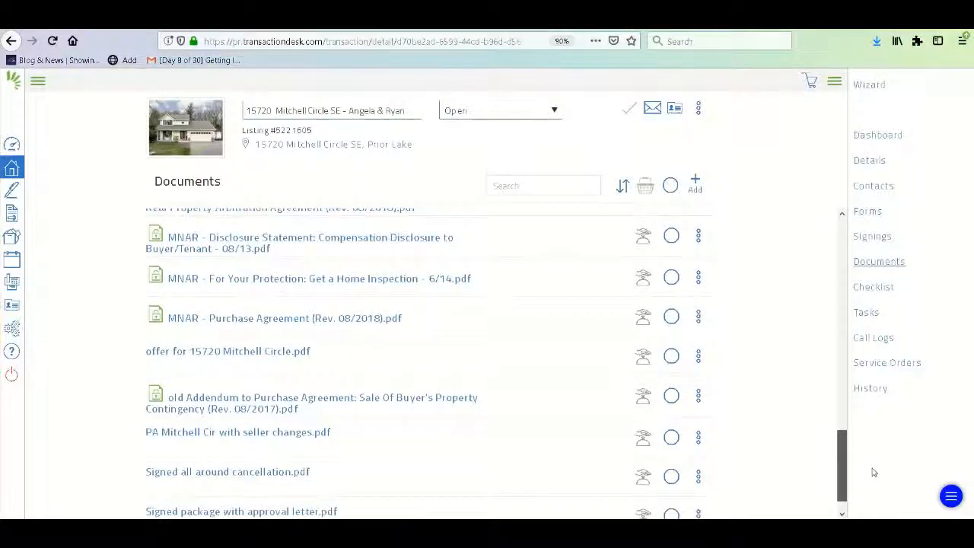
left_click(207, 352)
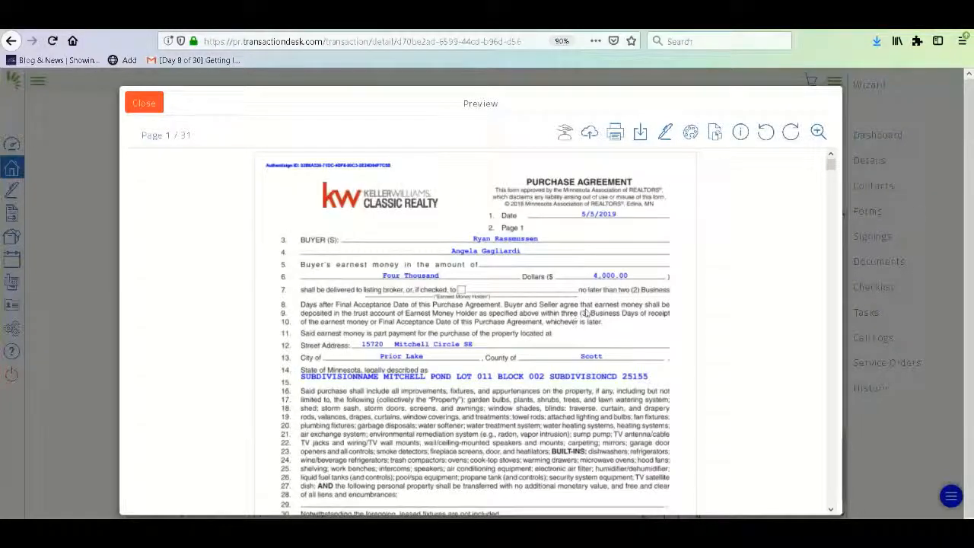
left_click_drag(831, 165, 843, 280)
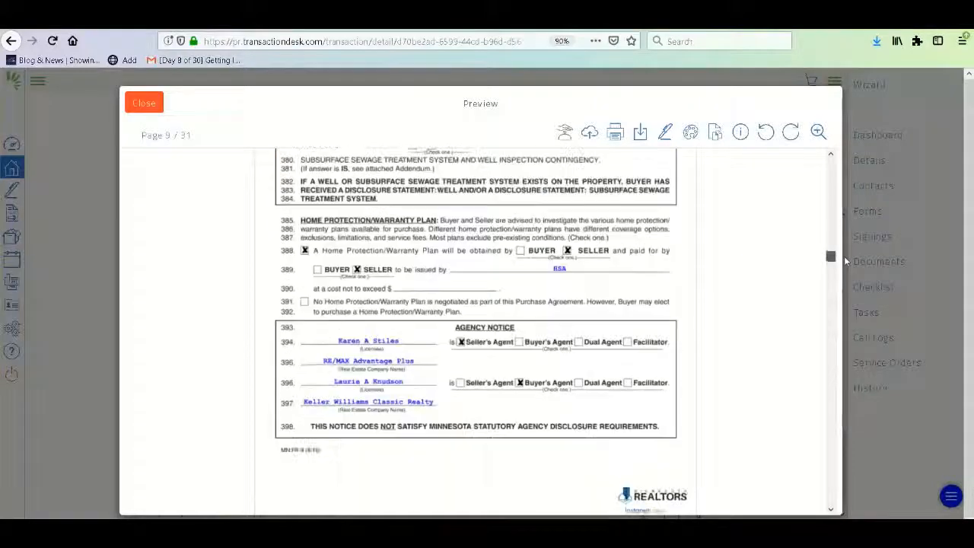
left_click_drag(844, 255, 835, 165)
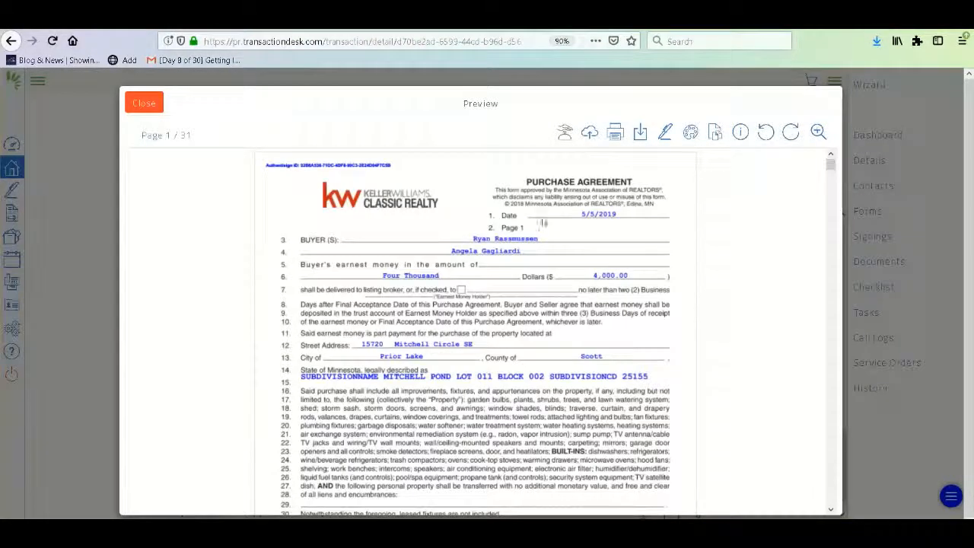
Open the offer in the Document Slicer, and rotate page 10 right and back left
left_click(716, 134)
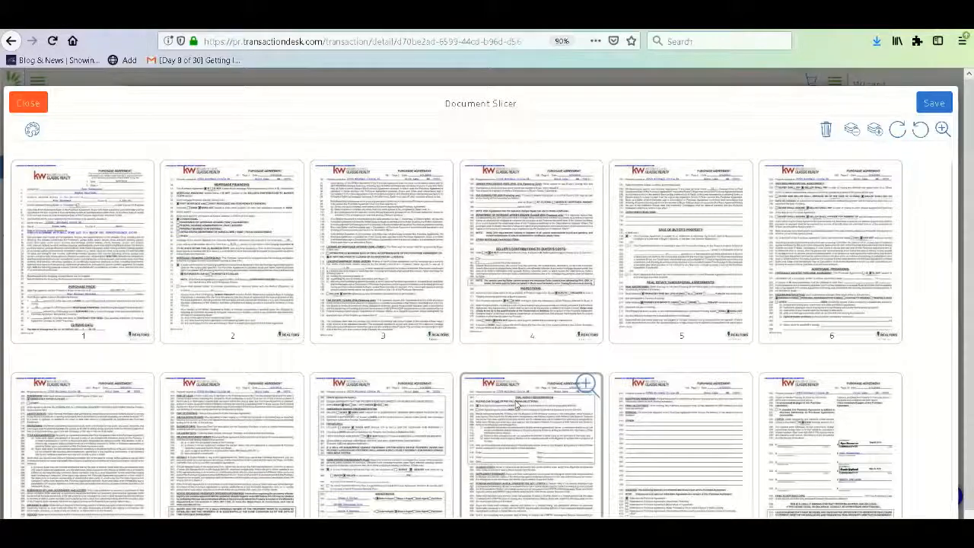
left_click(567, 420)
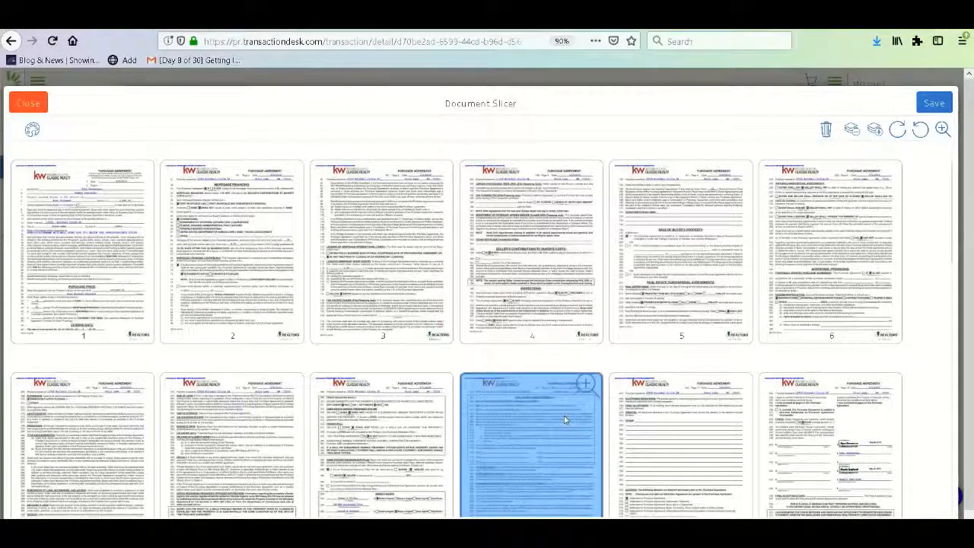
left_click(897, 131)
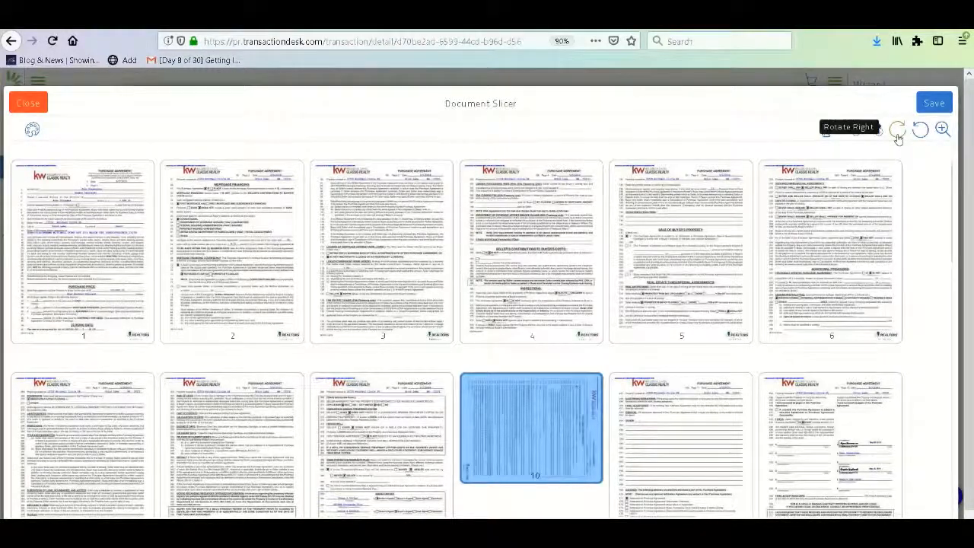
left_click(925, 133)
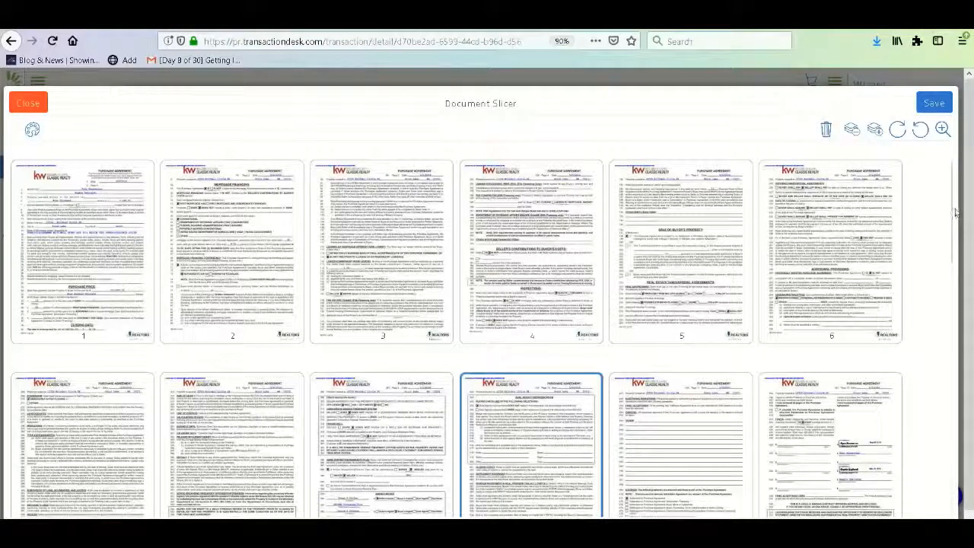
Look through the offer's remaining page thumbnails, and close the Document Slicer with the changes saved
left_click_drag(957, 214, 962, 288)
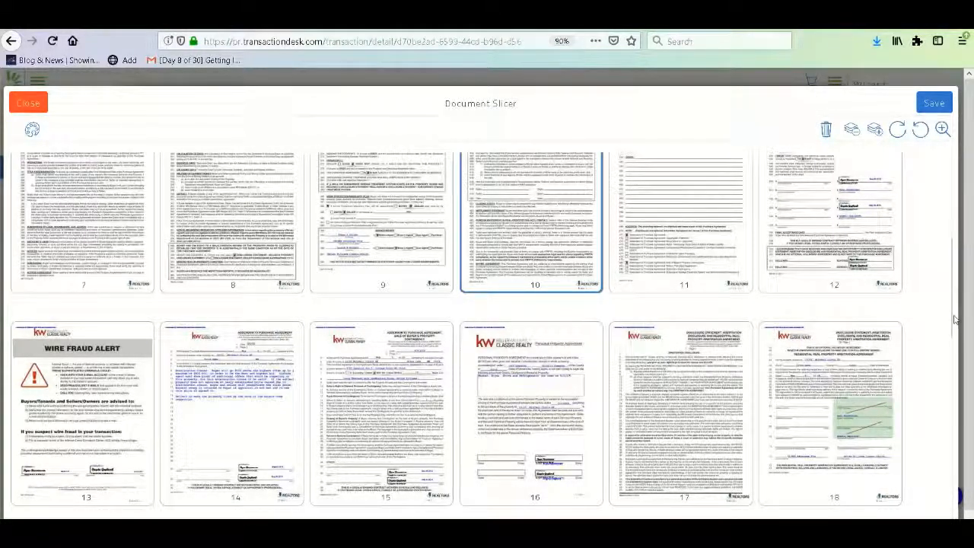
scroll(956, 320, "down", 10)
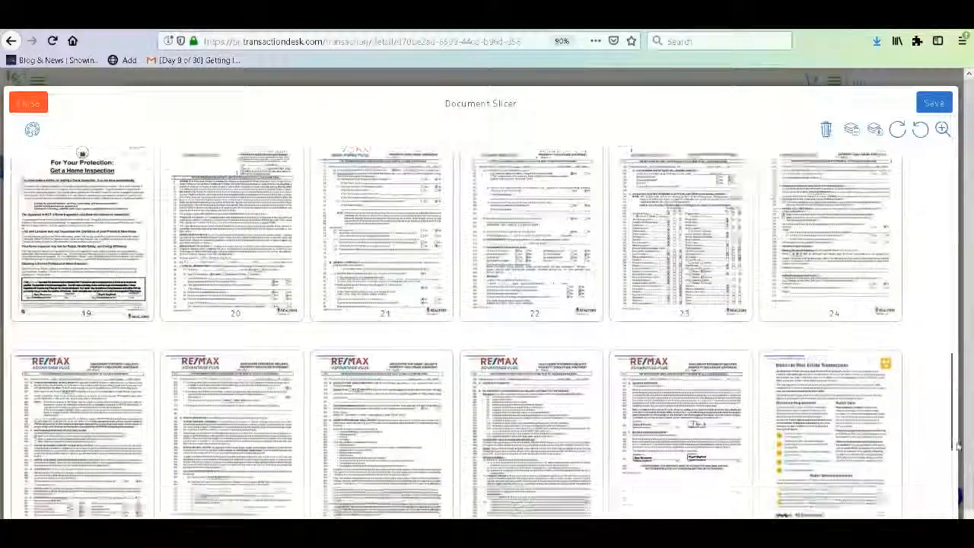
scroll(955, 304, "up", 6)
scroll(955, 304, "up", 5)
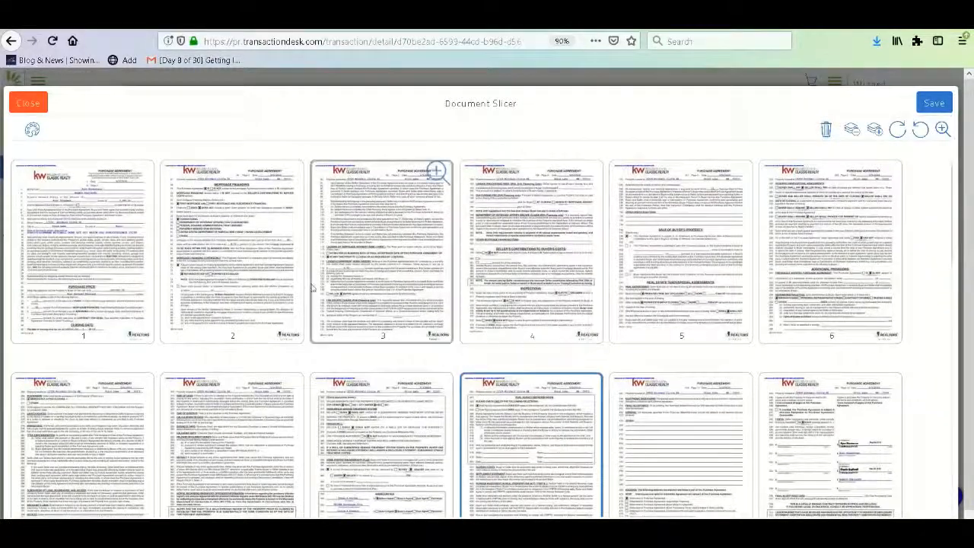
left_click(40, 103)
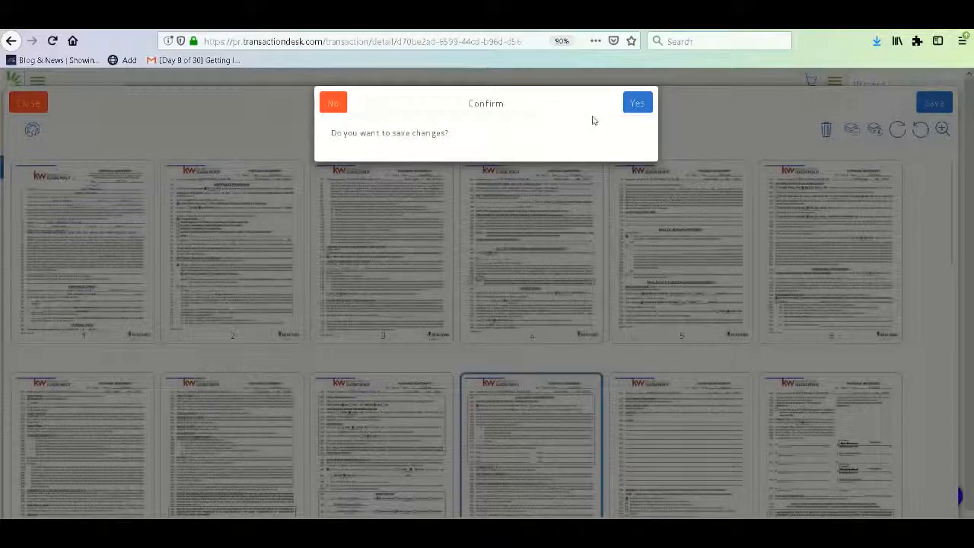
left_click(637, 103)
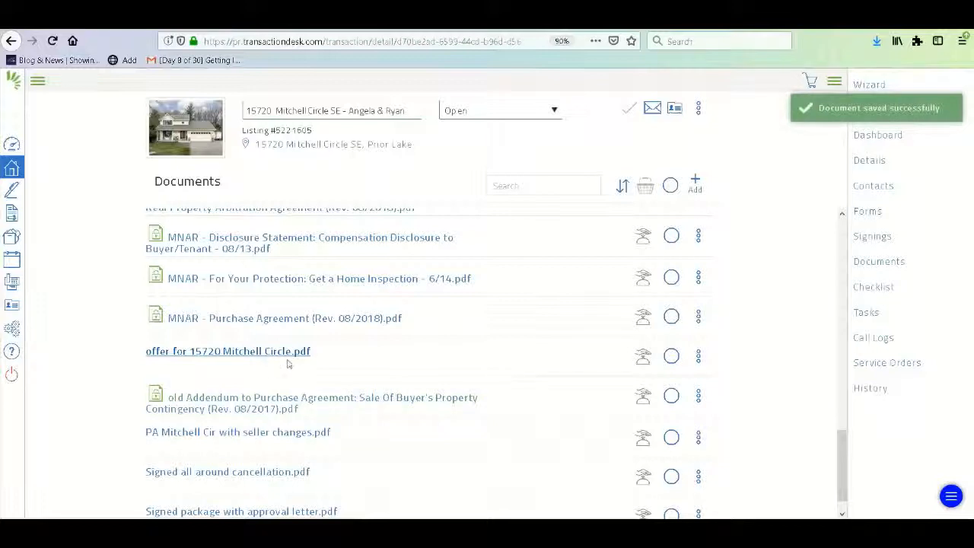
Select the Mitchell Circle offer PDF together with the Approval Letter PDF, and clear the selection
left_click(671, 357)
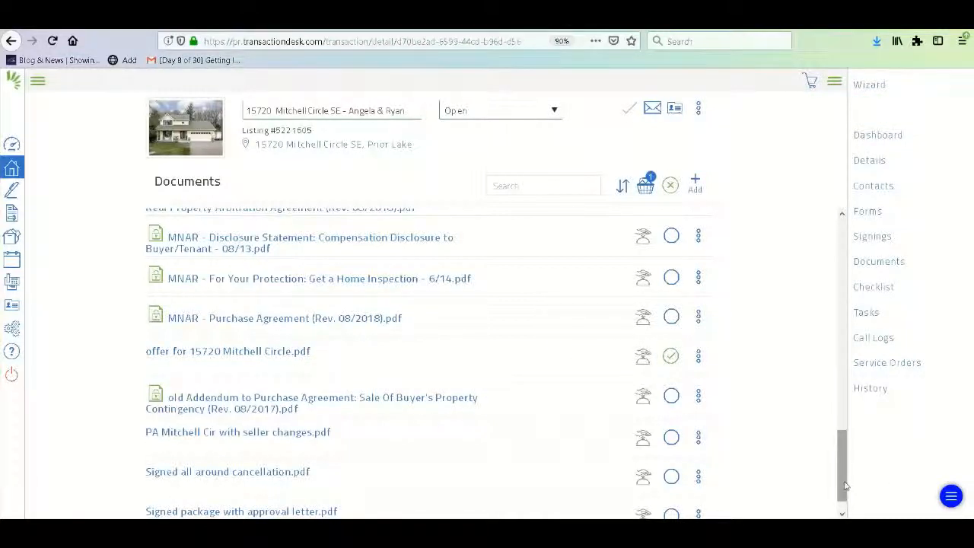
left_click_drag(845, 485, 845, 263)
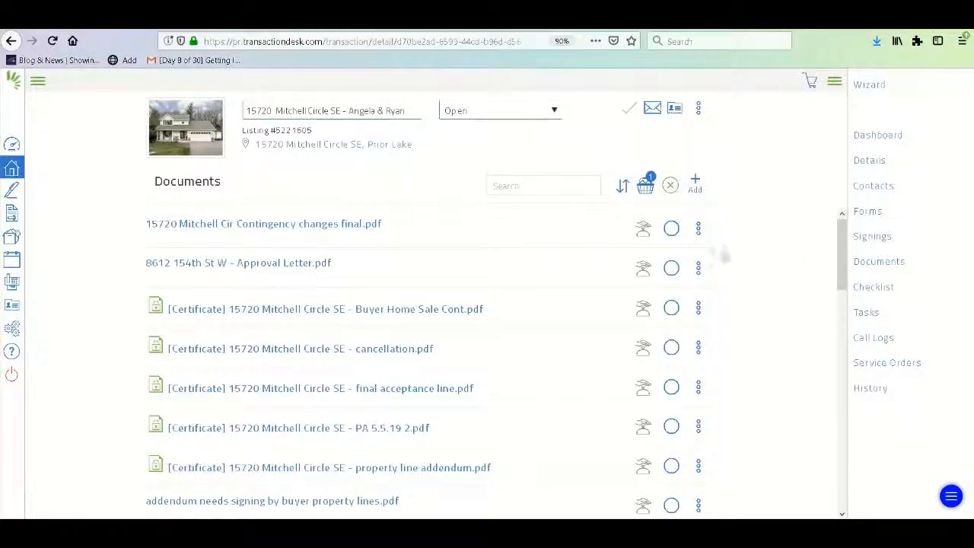
left_click(672, 270)
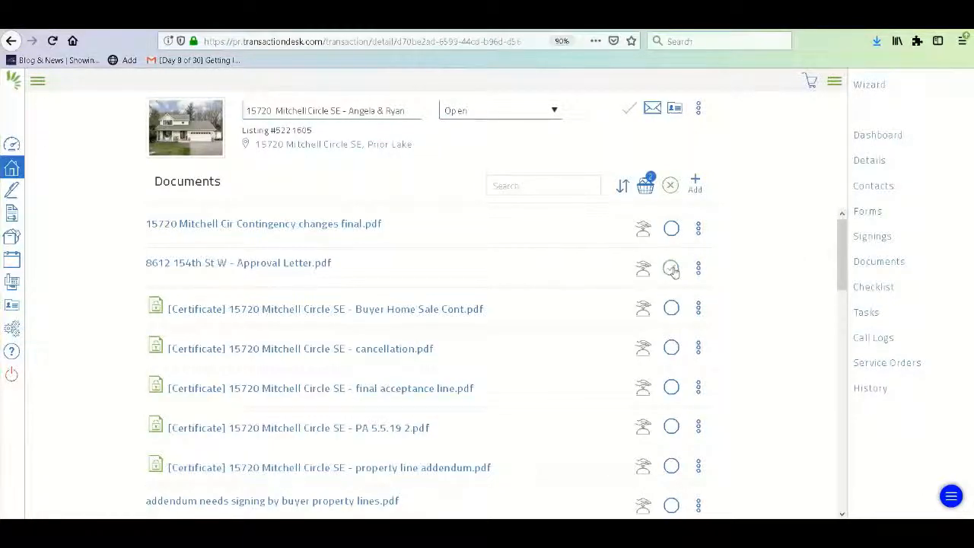
left_click(671, 188)
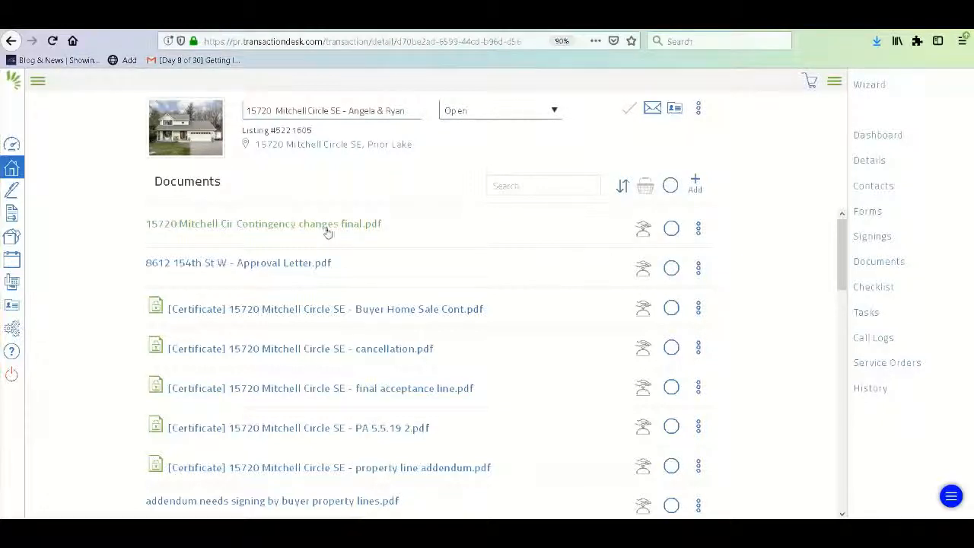
Look through the transaction's document list, and return by way of the agent dashboard to the list of all transactions
left_click_drag(843, 268, 852, 348)
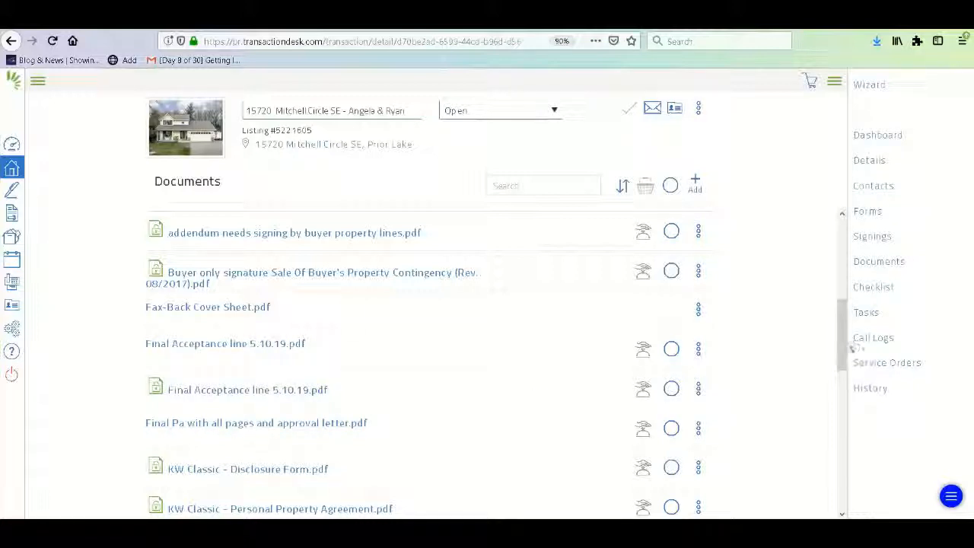
left_click_drag(845, 350, 846, 234)
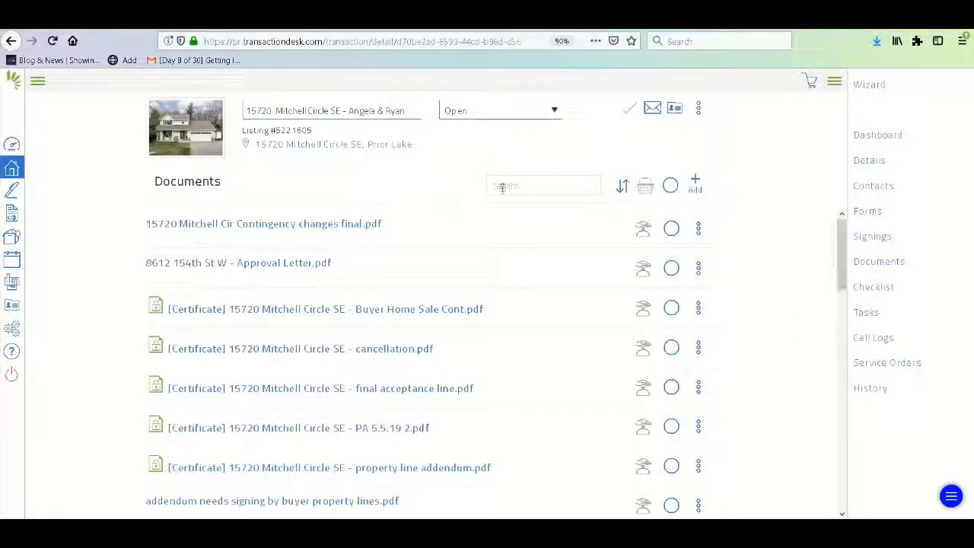
left_click(15, 145)
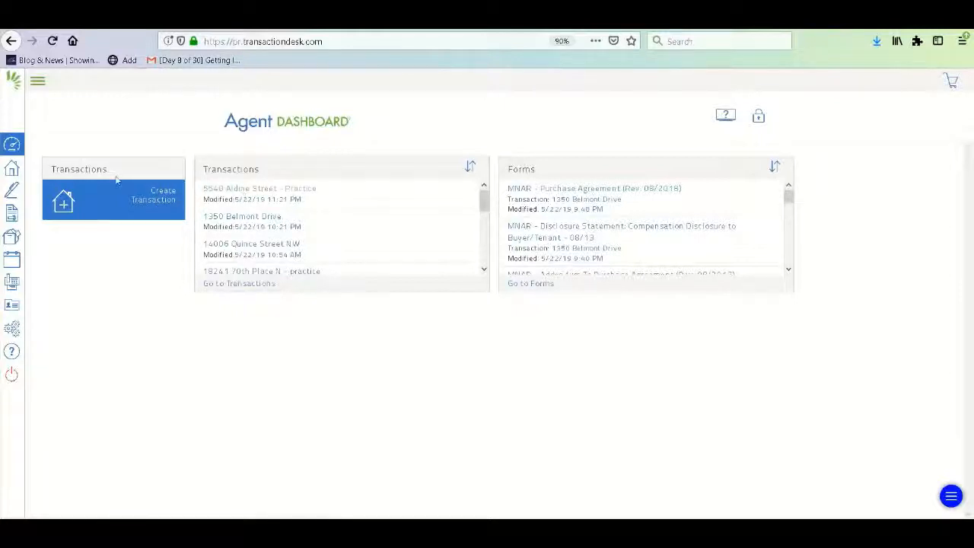
left_click(17, 172)
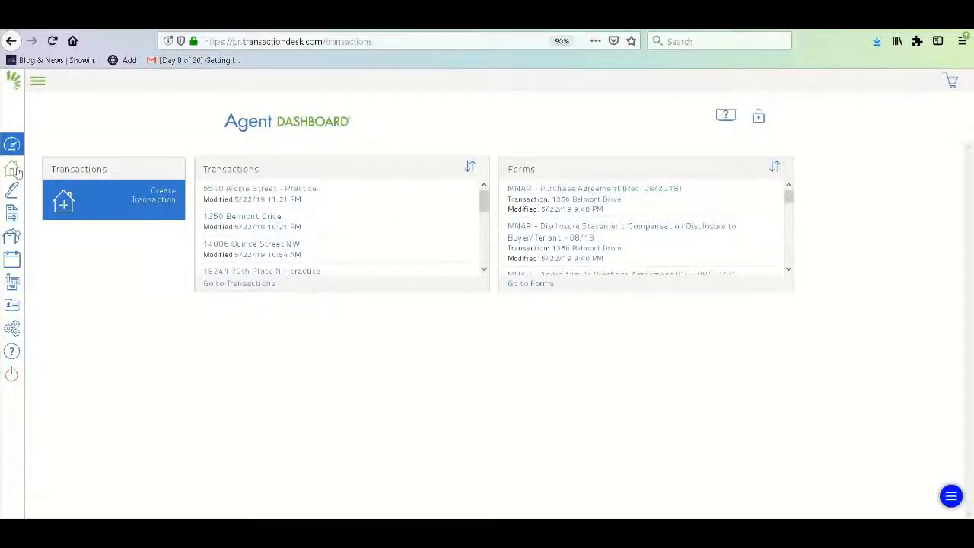